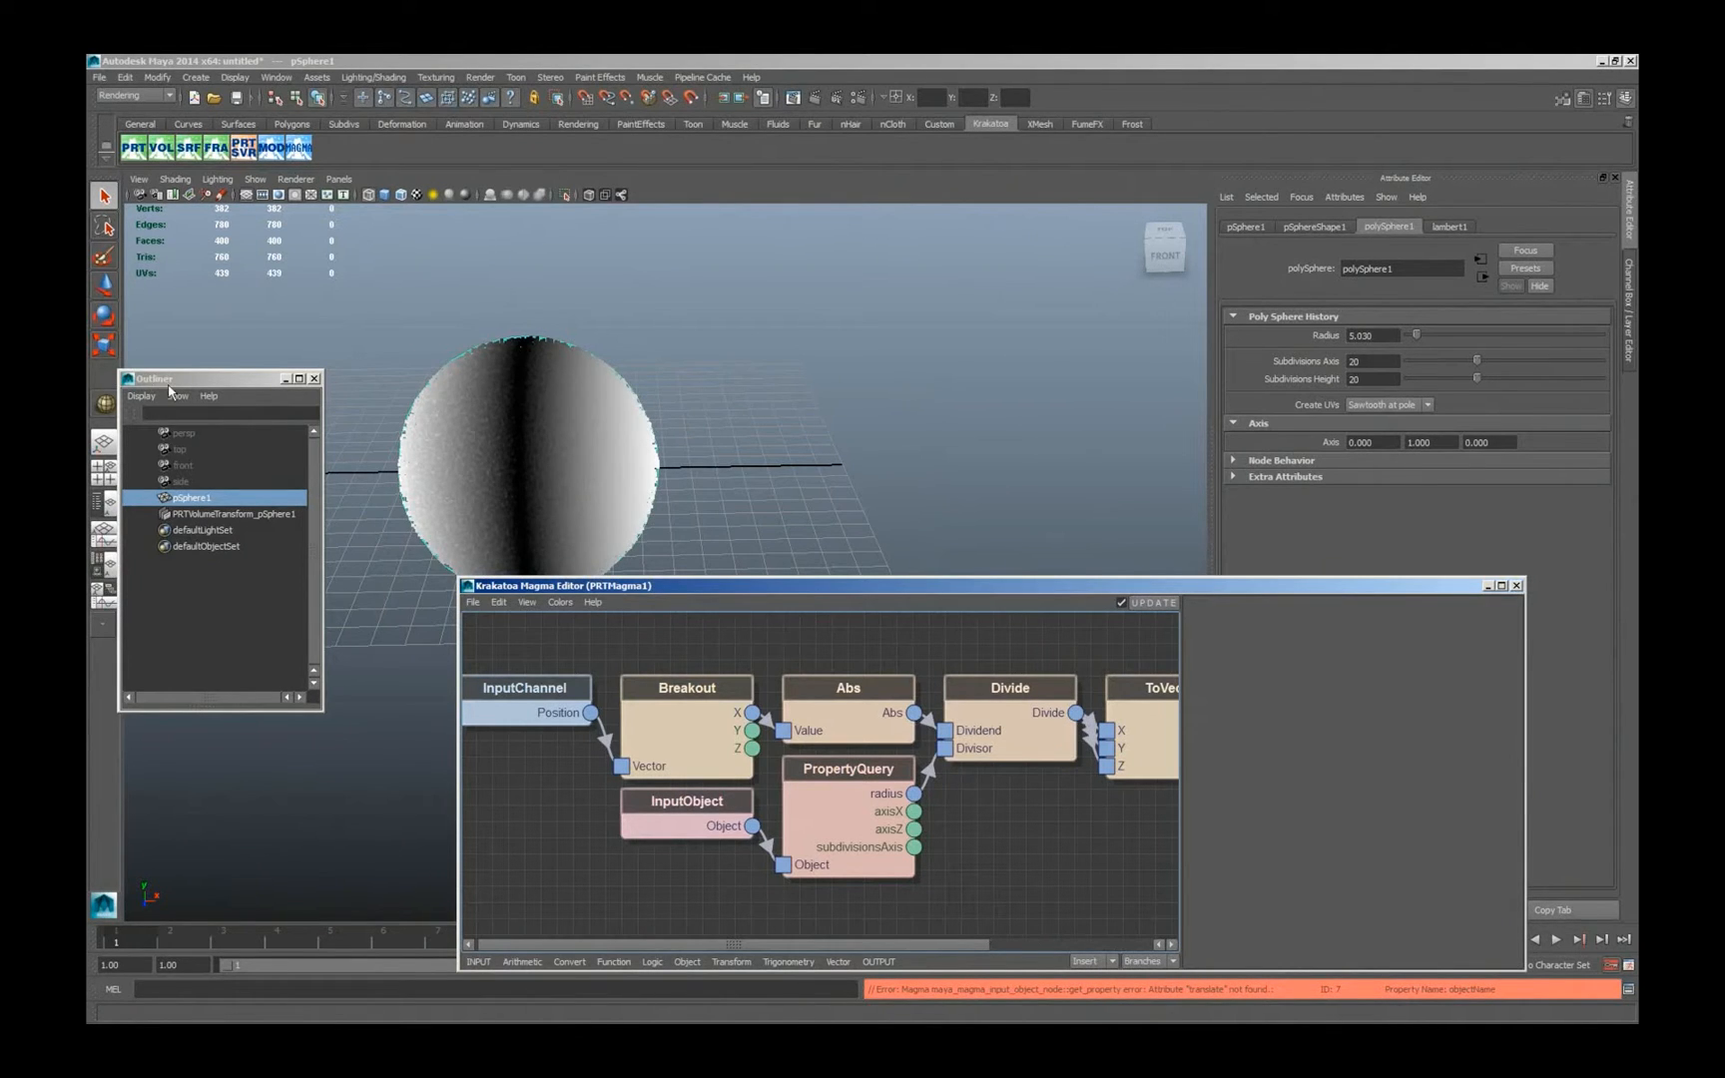
Open the scene 19_KMY_Magma_Sphere_Phong_SpecularTexmapl_v001.mb from WEBINAR_JANUARY_2014 without saving the current scene, and close the old Magma Editor
click(95, 76)
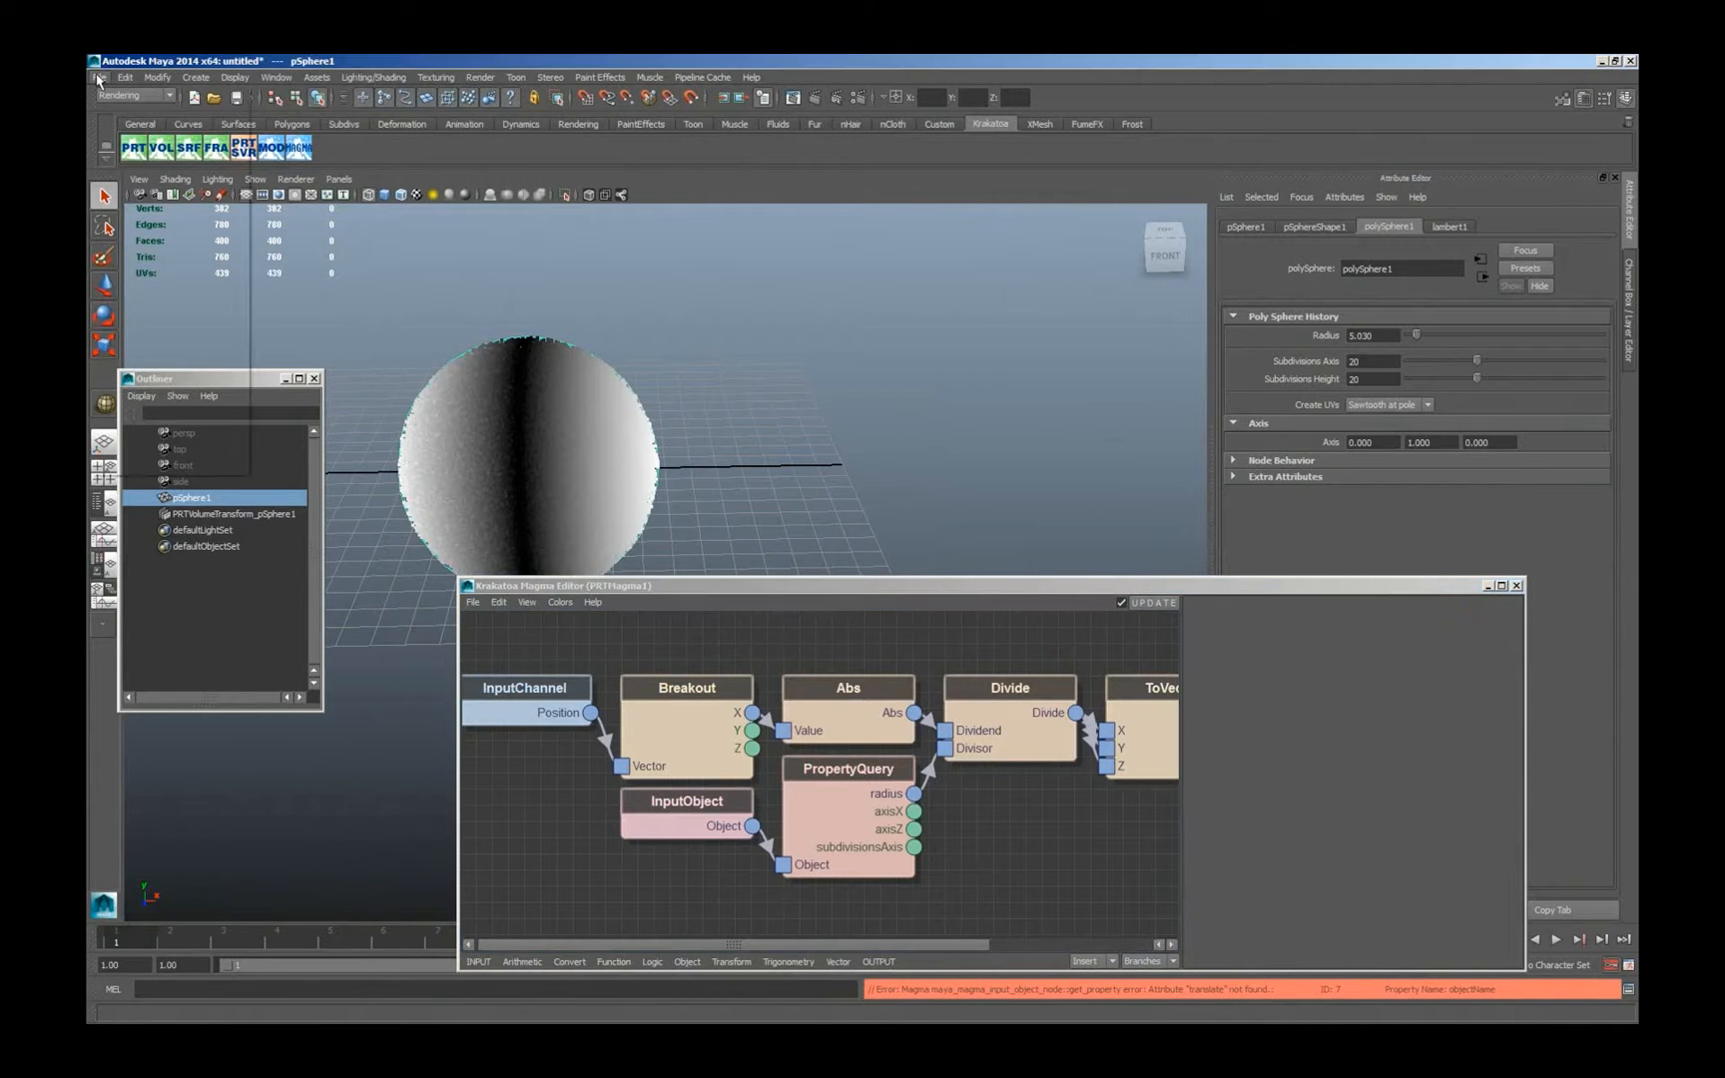
click(200, 130)
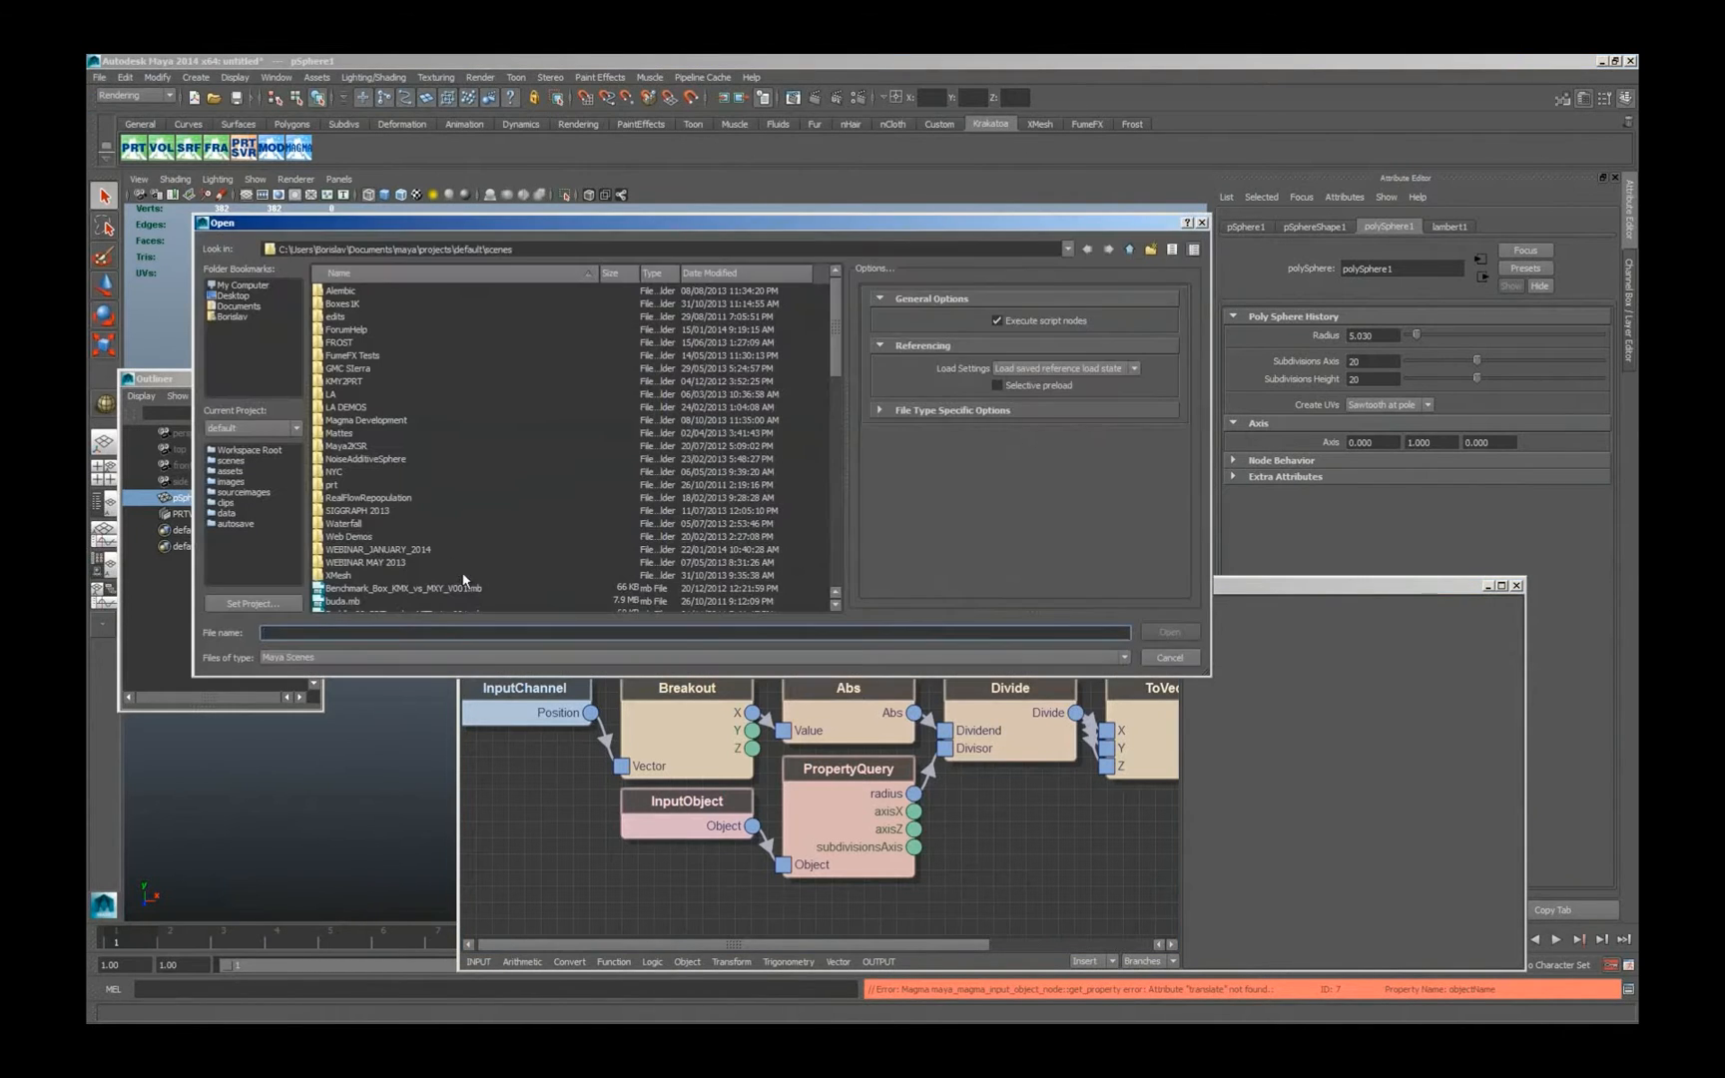
double_click(389, 551)
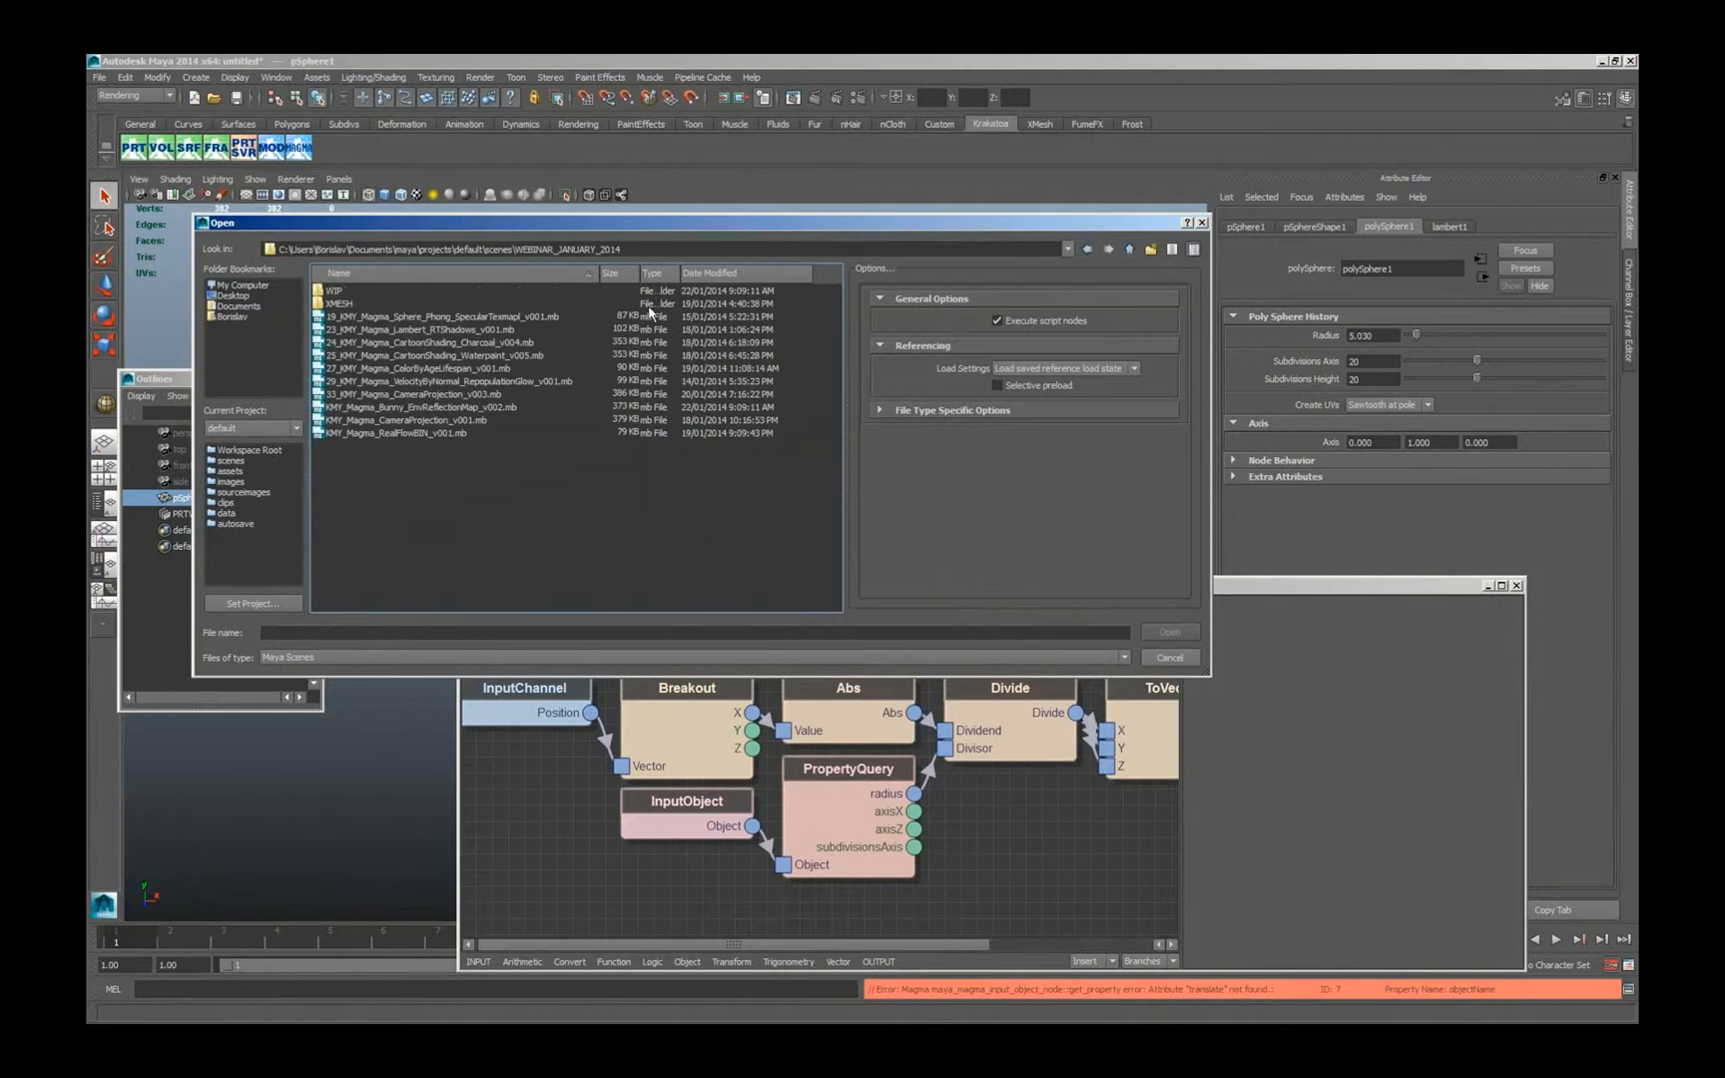
double_click(392, 316)
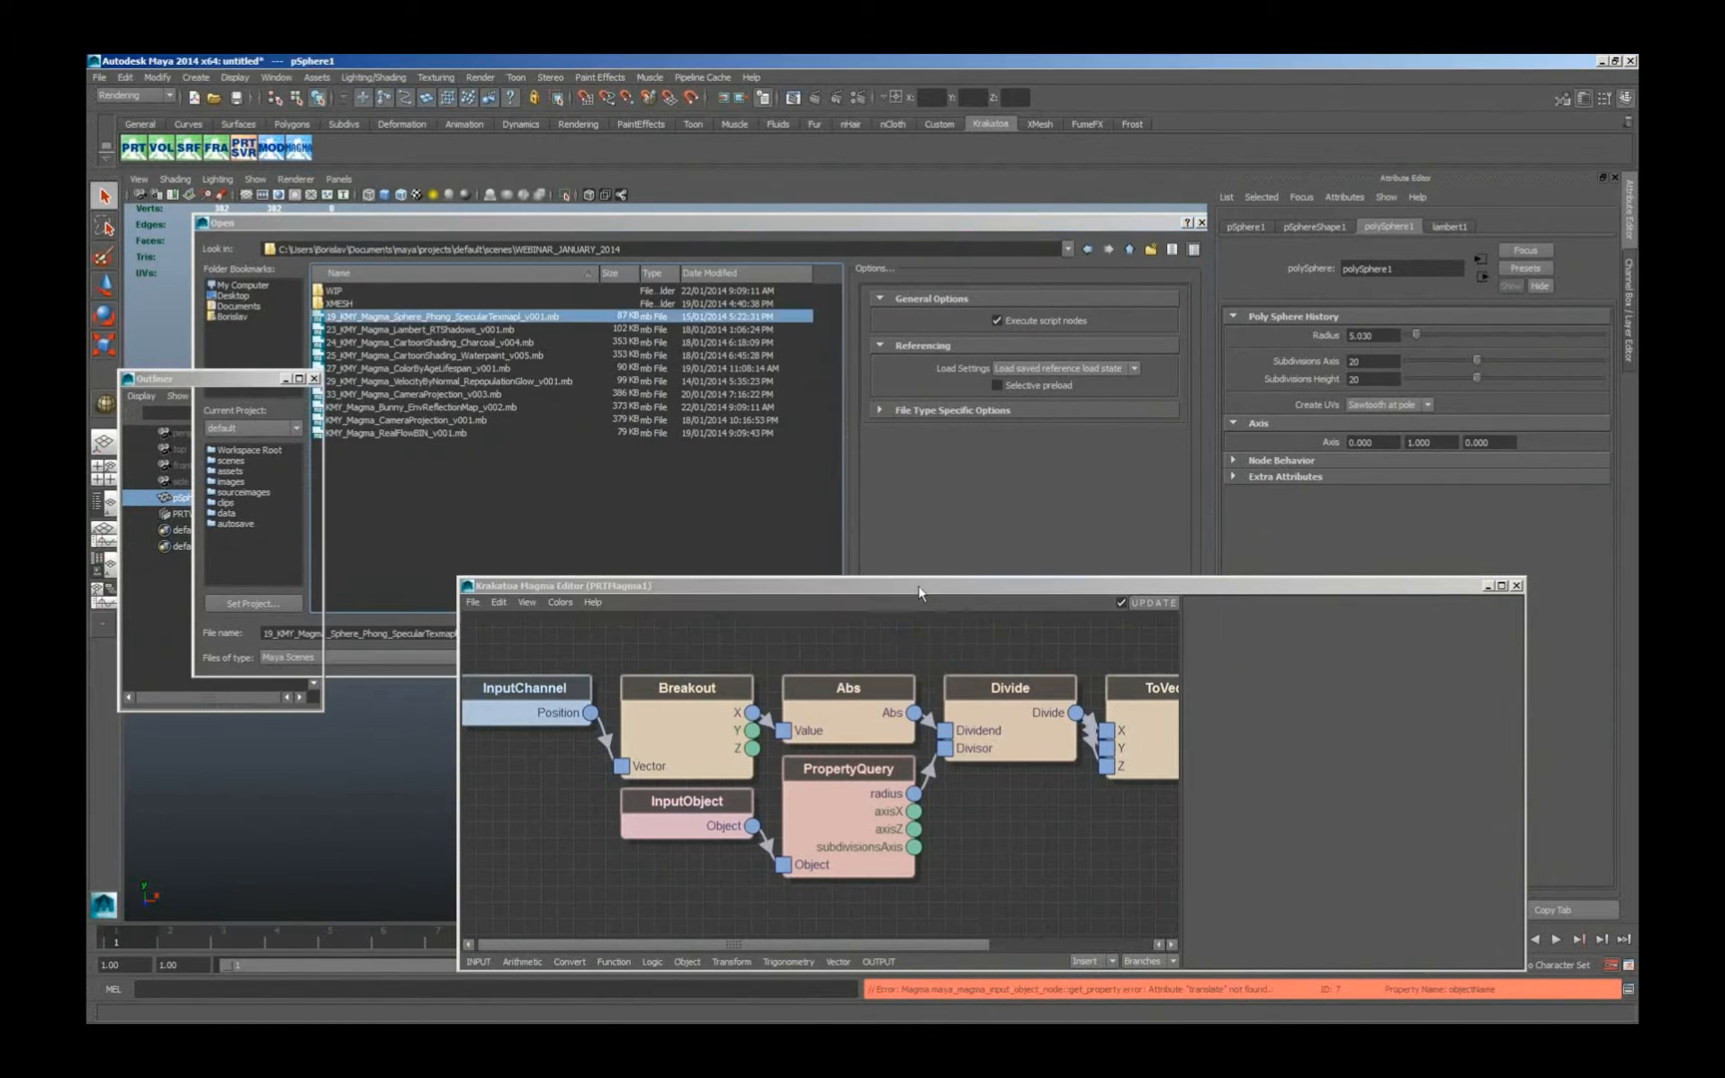
click(854, 550)
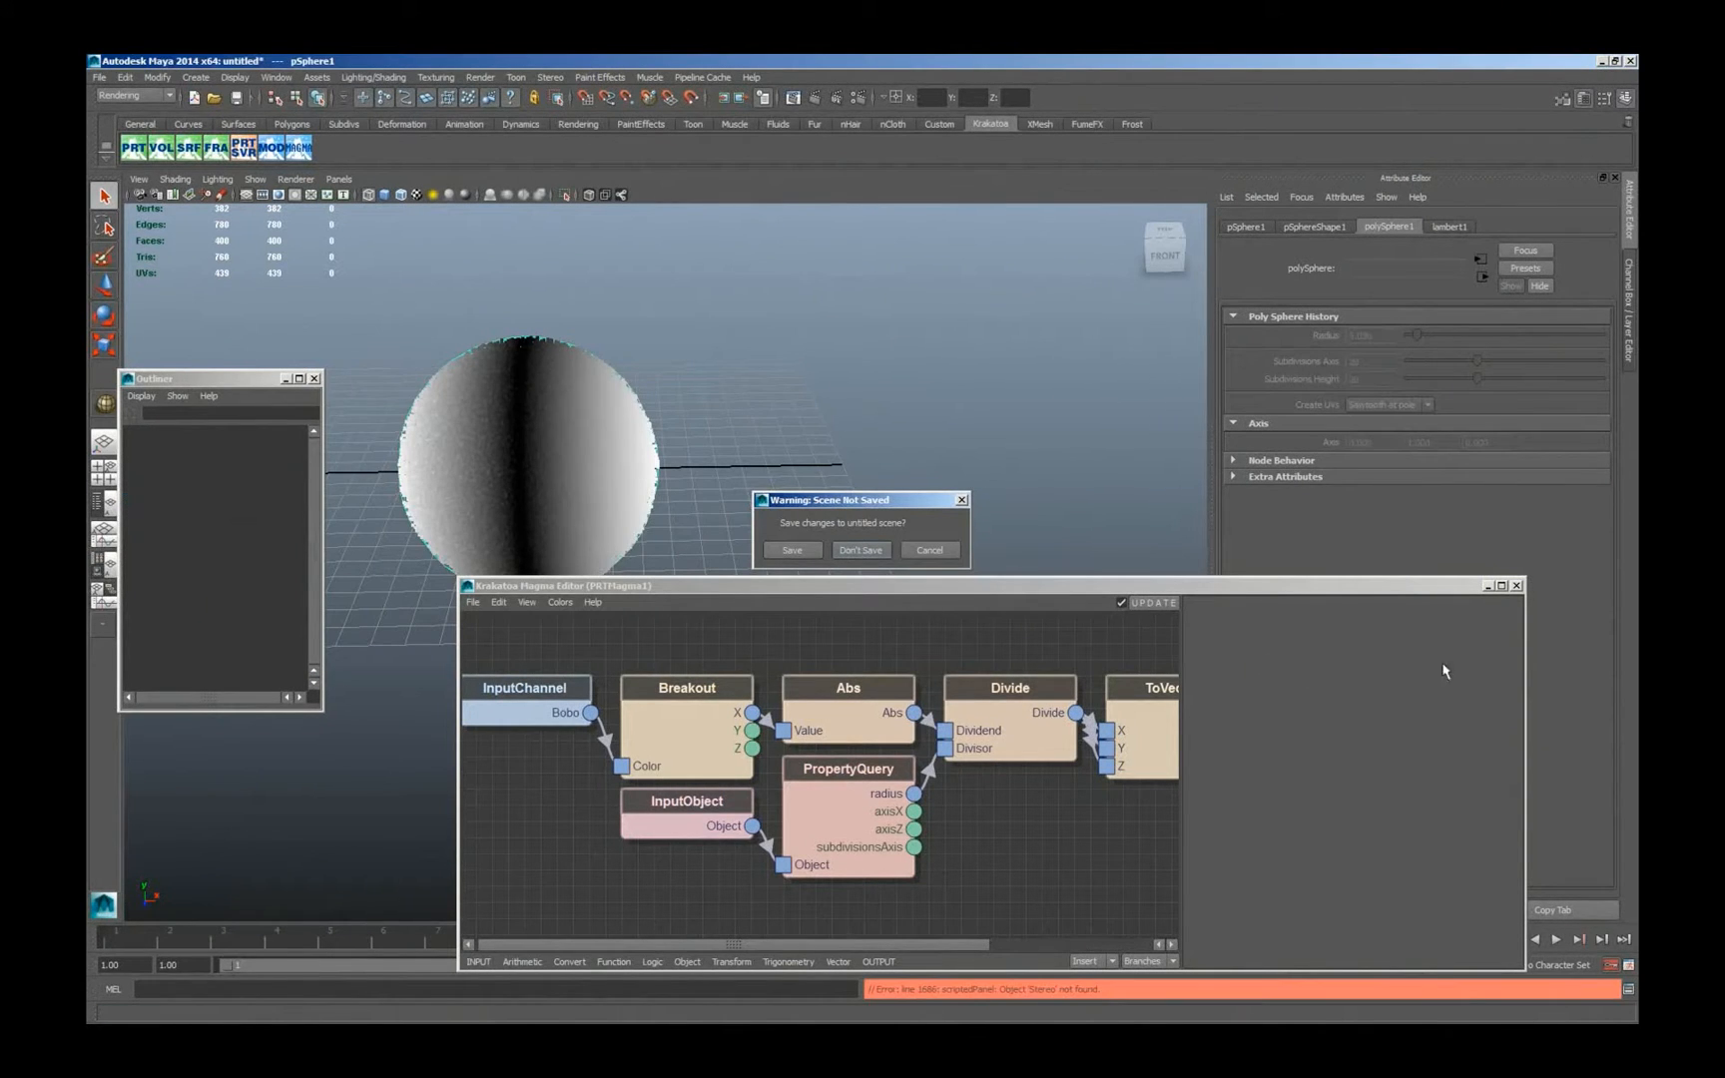
click(1517, 587)
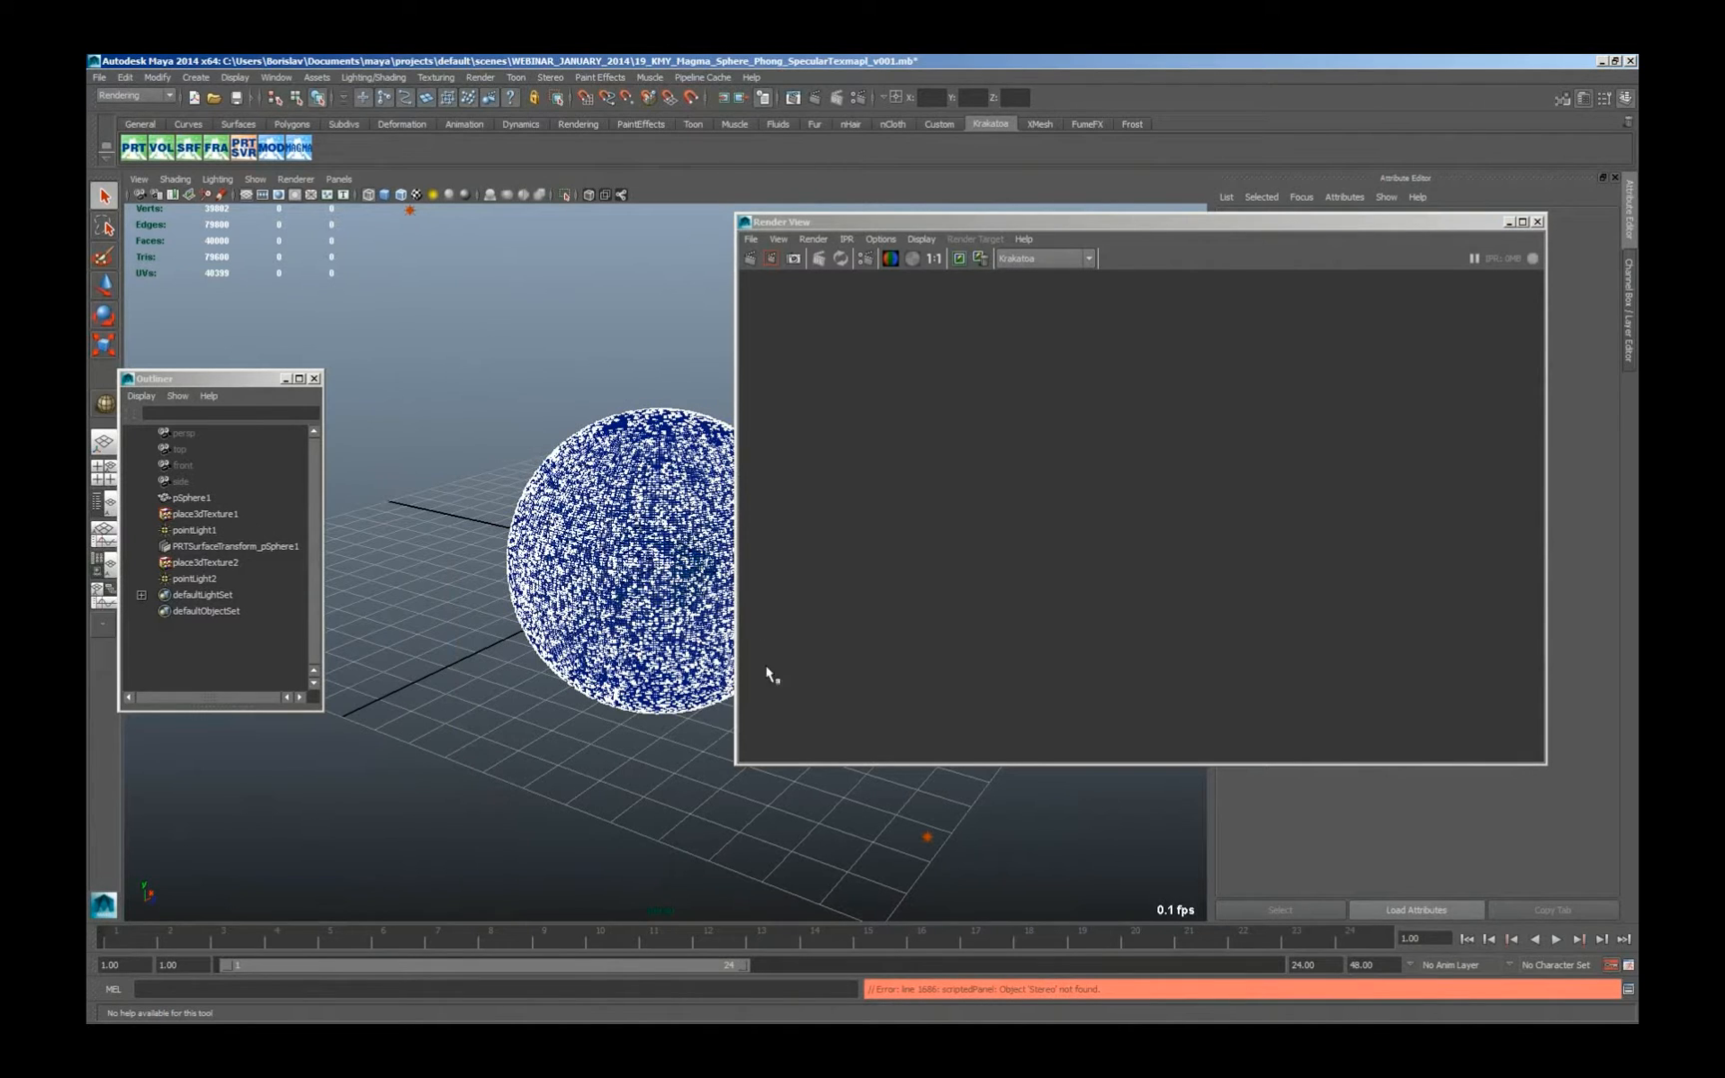
Render the current frame with Krakatoa and show the Krakatoa-specific render settings beside the result
click(750, 259)
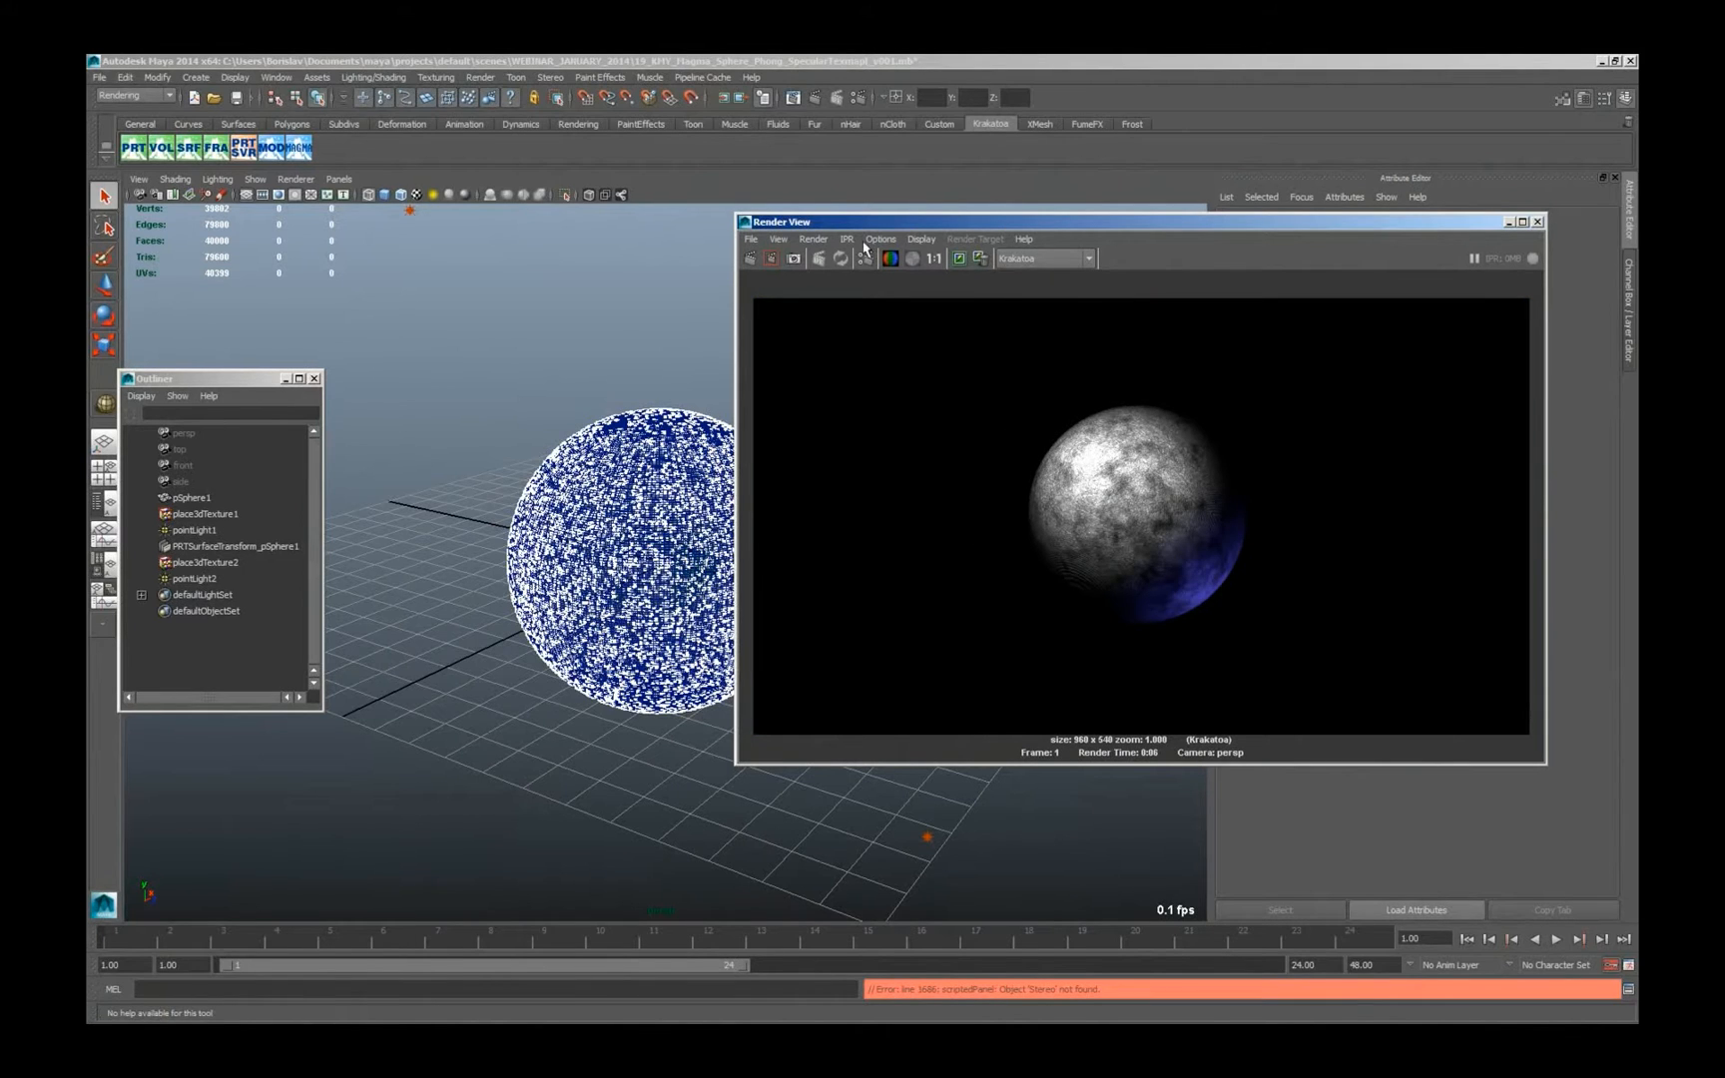
click(861, 137)
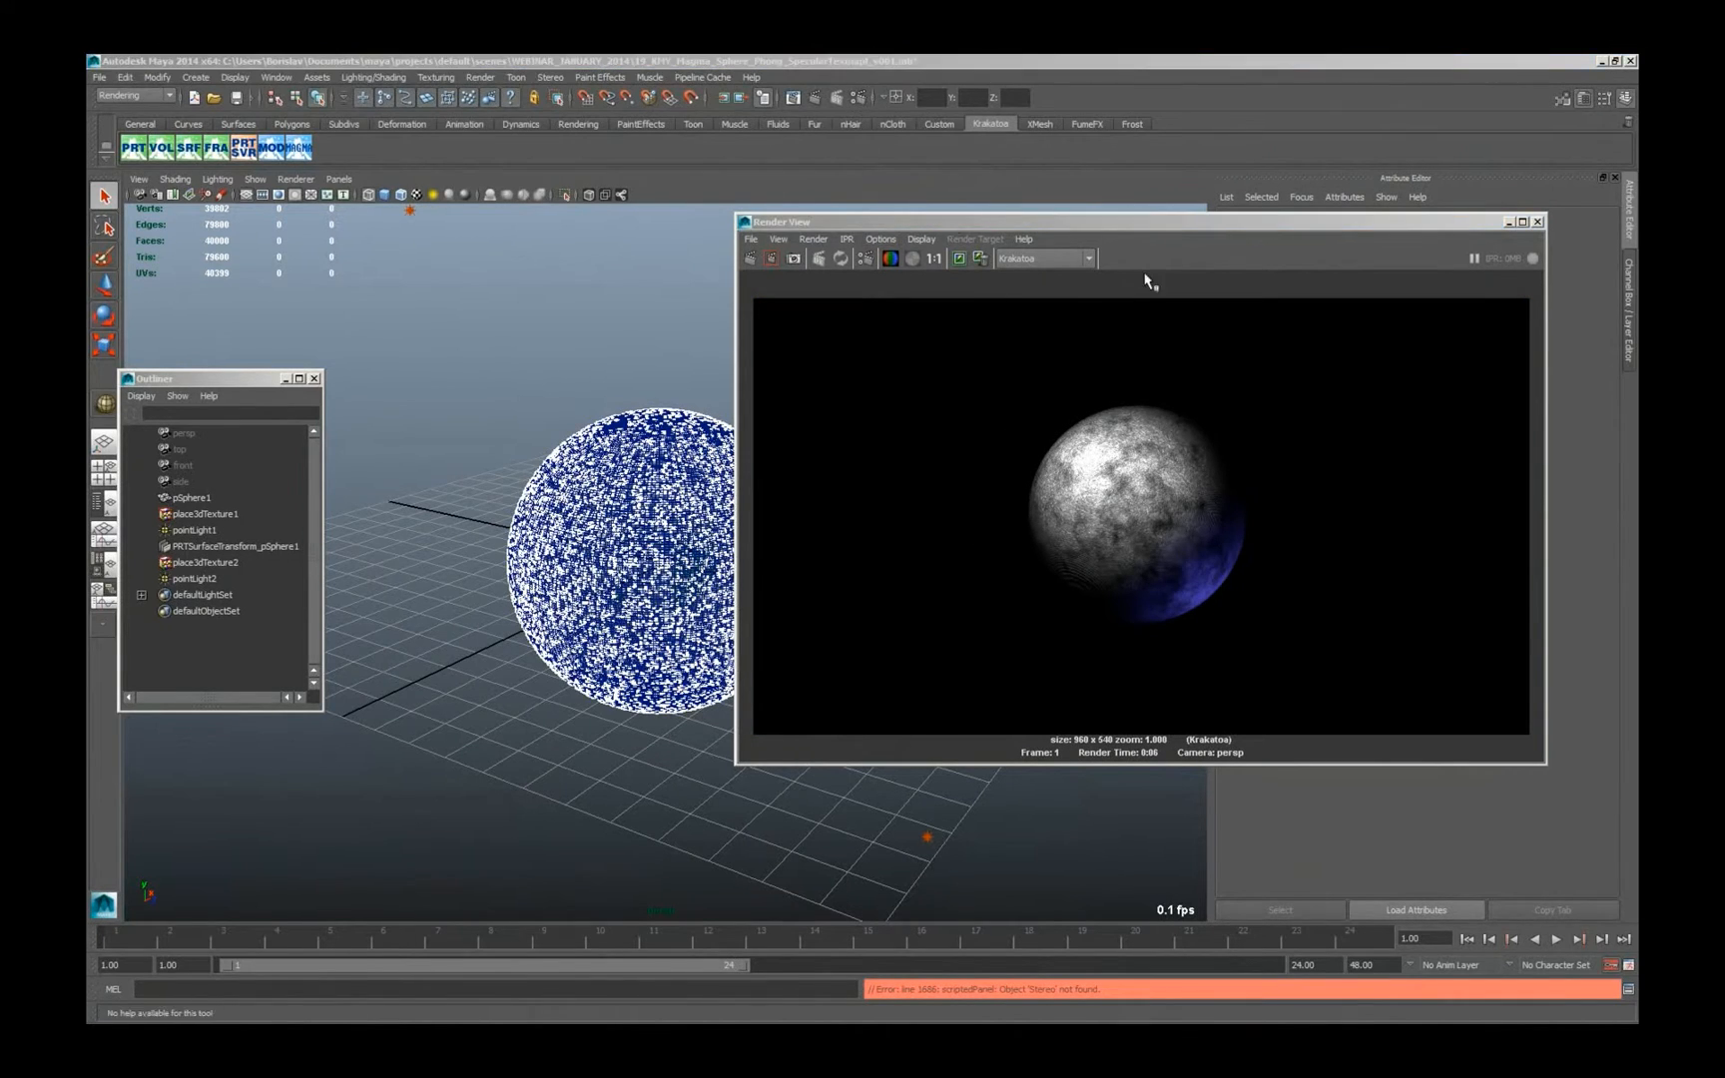
drag(1565, 175, 431, 172)
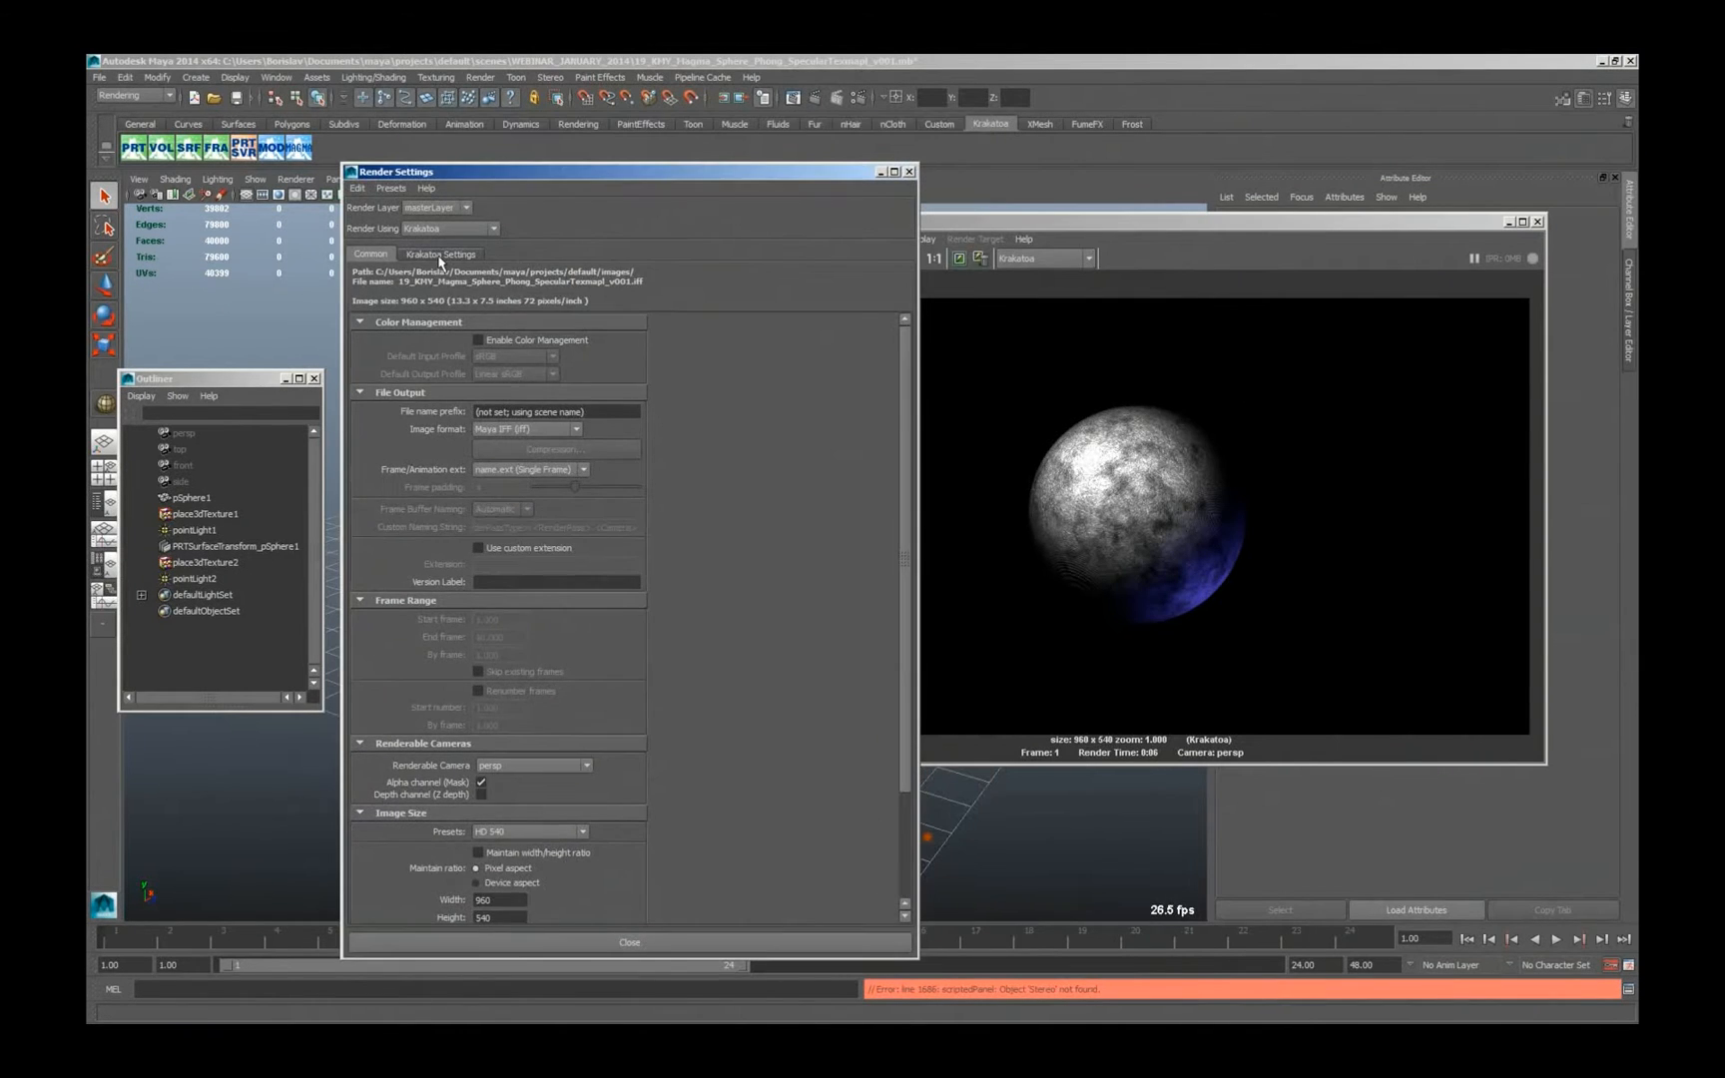
click(440, 253)
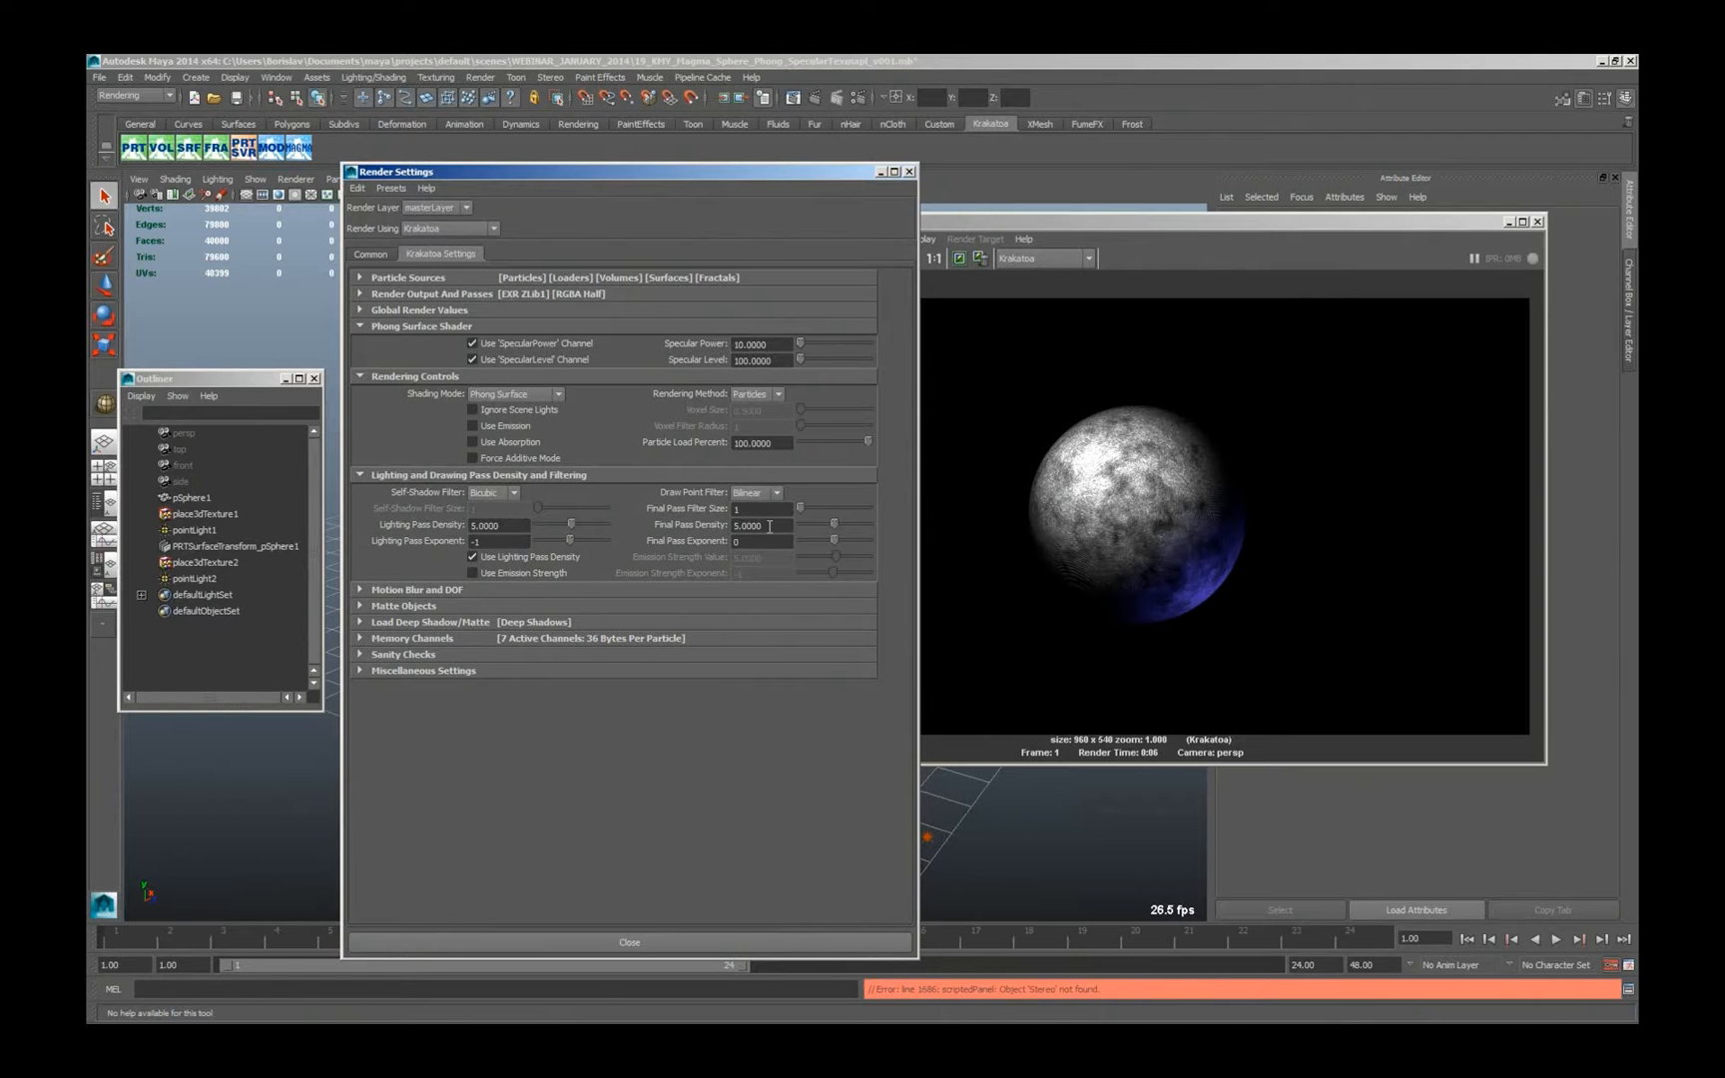
Choose the renderer log level in the Miscellaneous Settings and collapse that section again
click(639, 671)
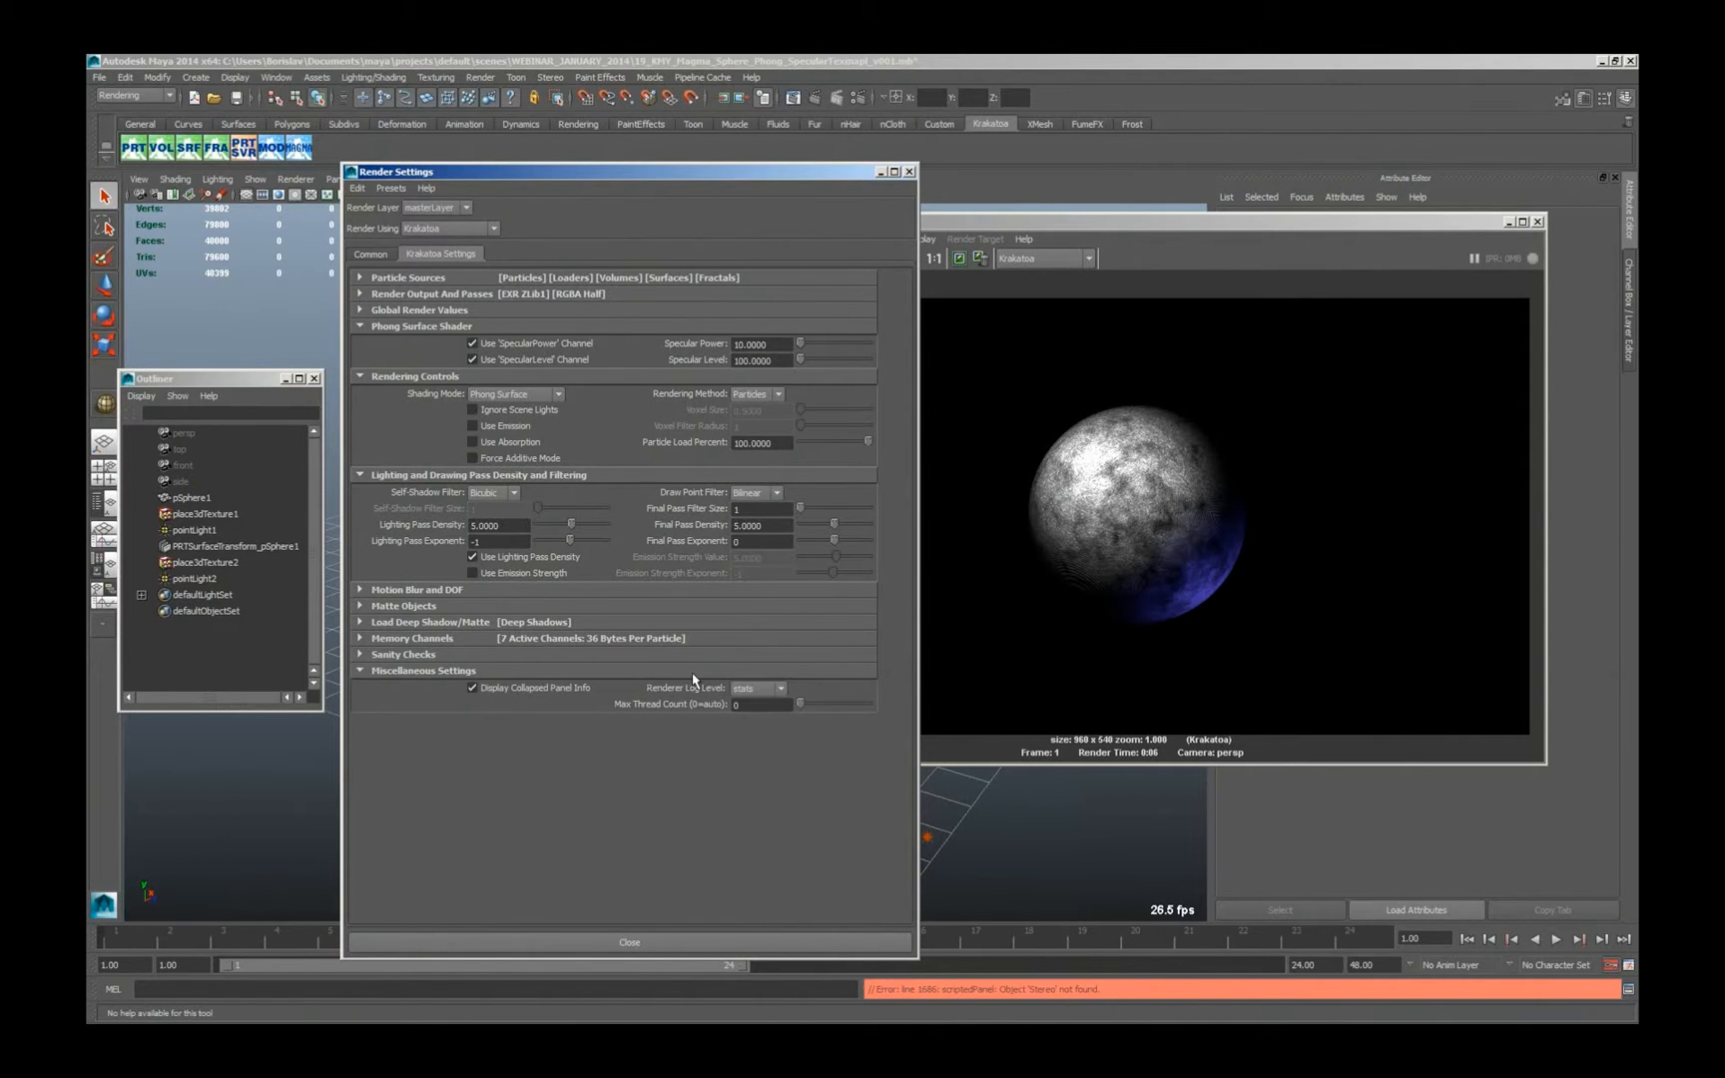
click(758, 689)
click(753, 758)
click(606, 671)
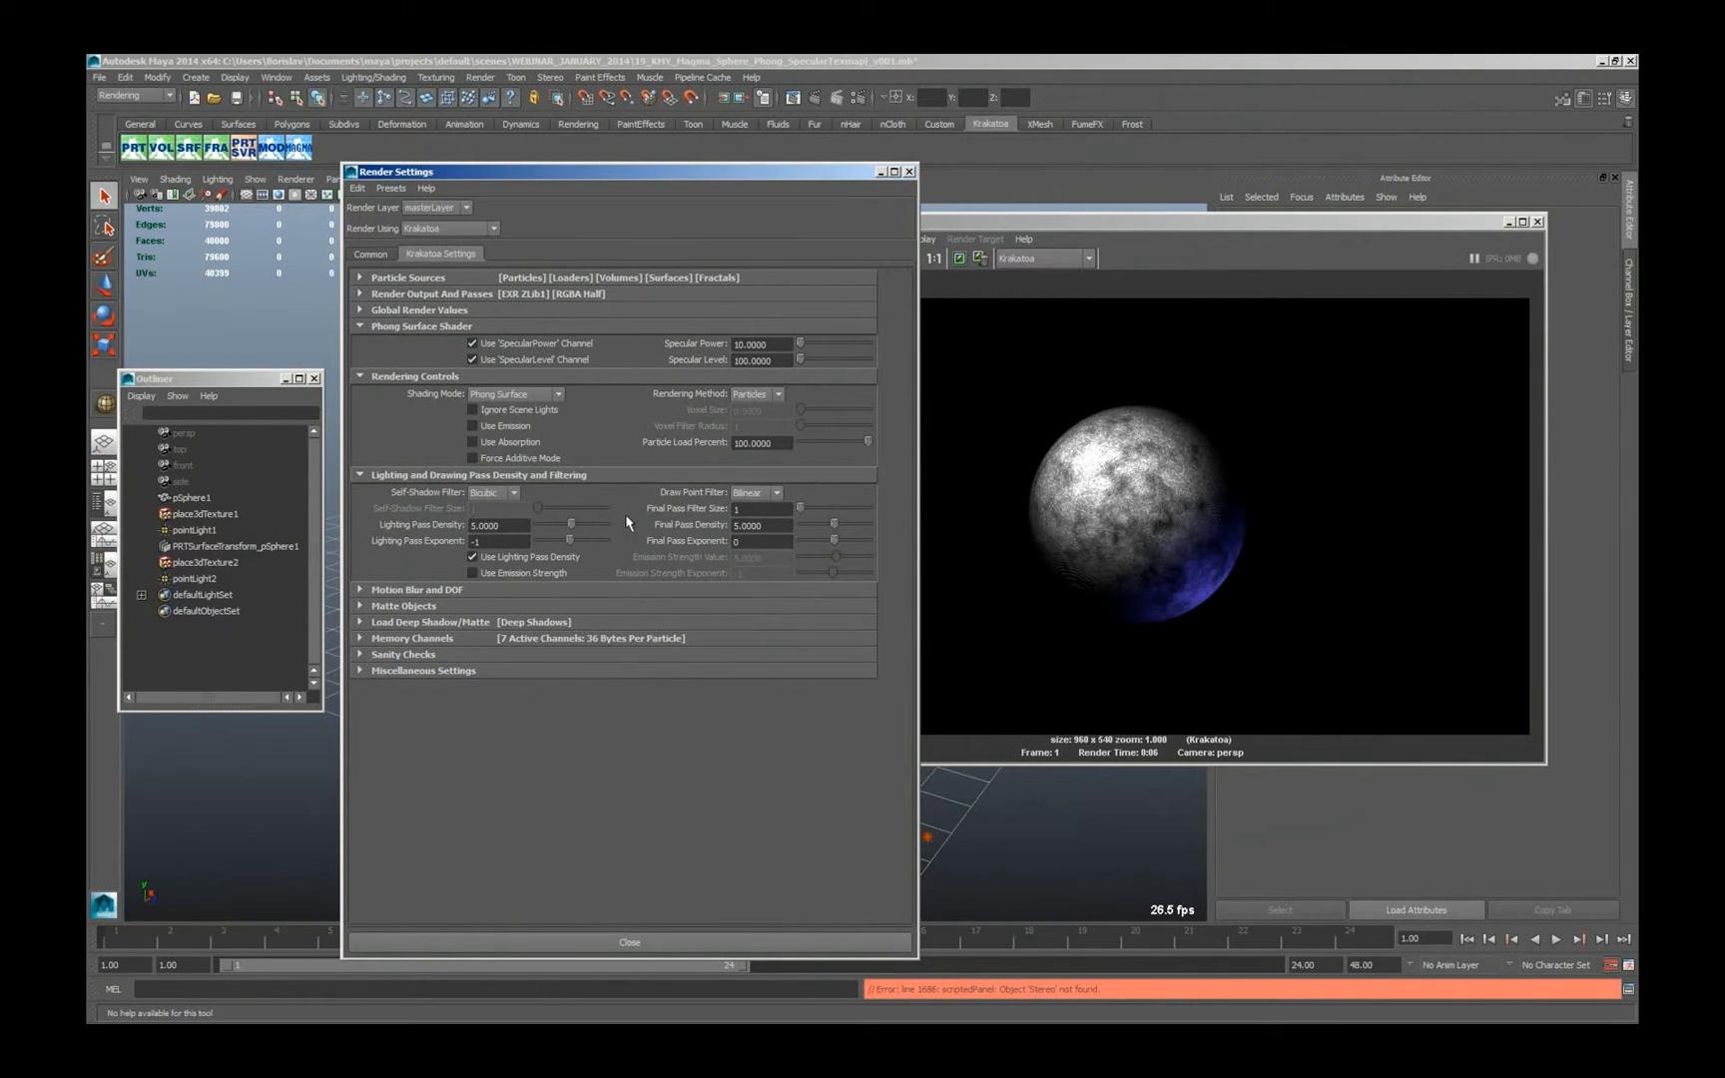
Keep the current render image and re-render with the 'SpecularPower' and 'SpecularLevel' channels disabled in the Phong Surface Shader
click(959, 258)
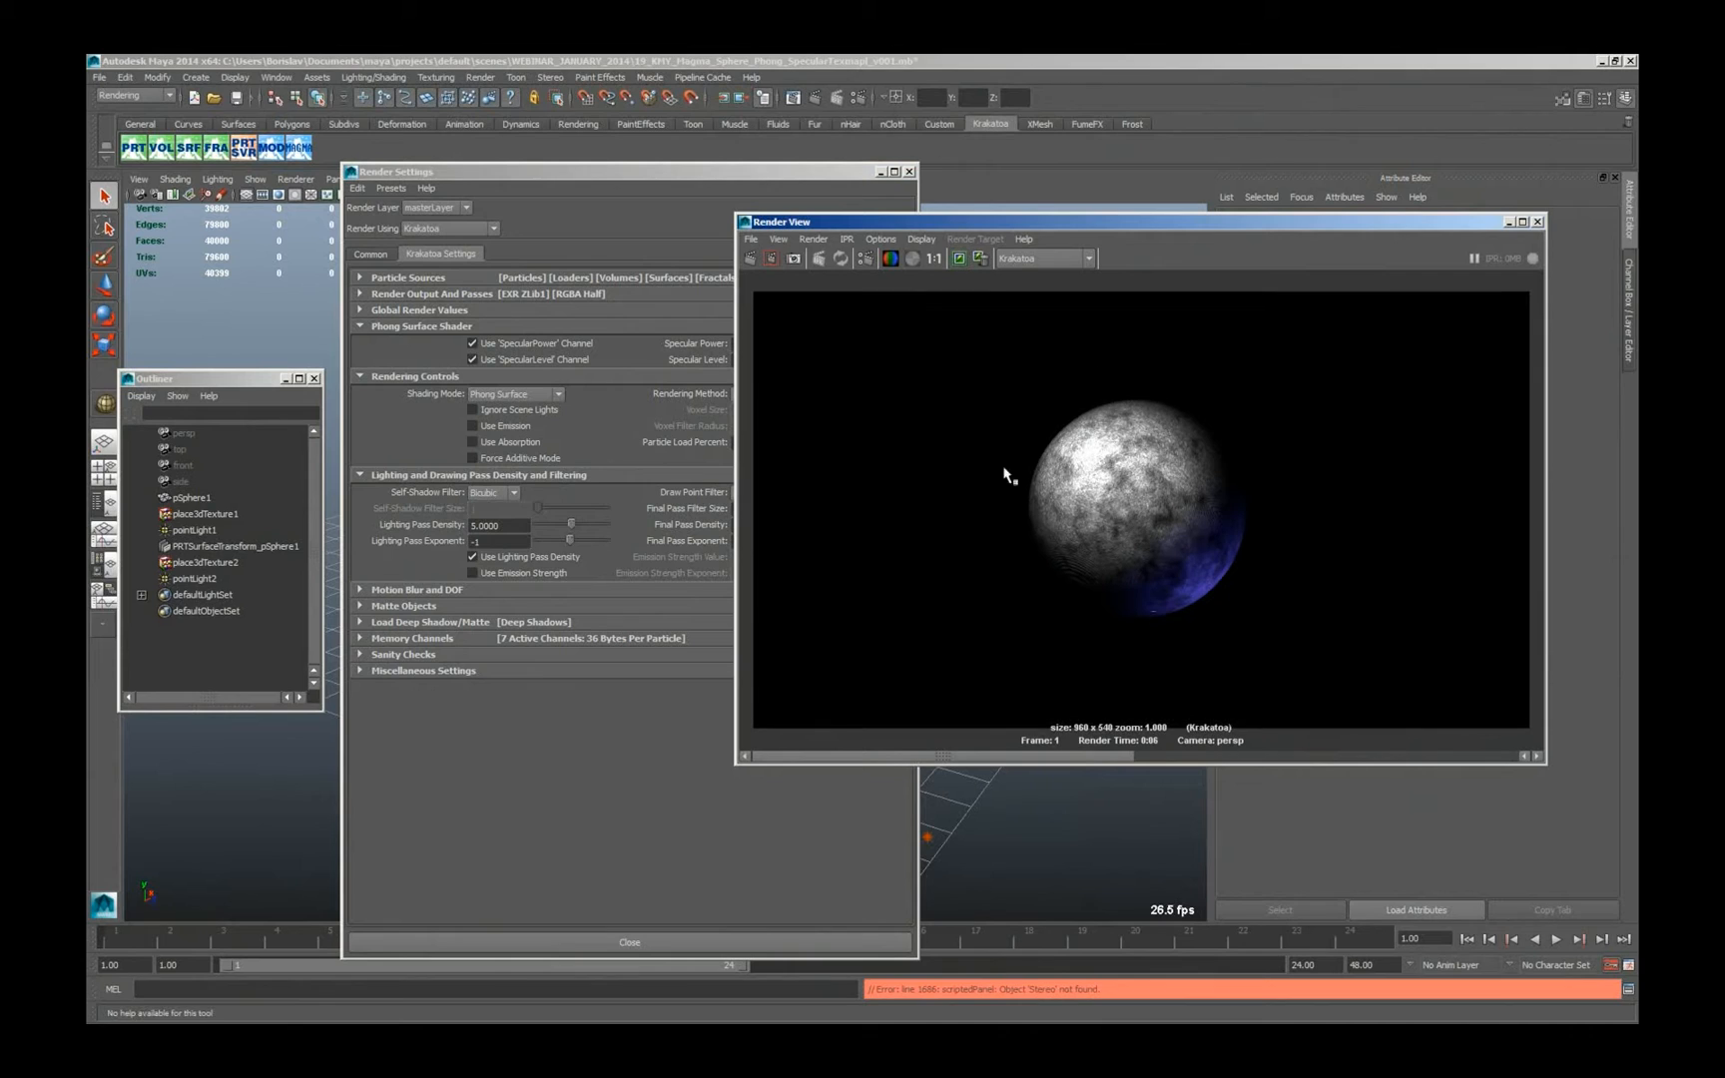
click(491, 345)
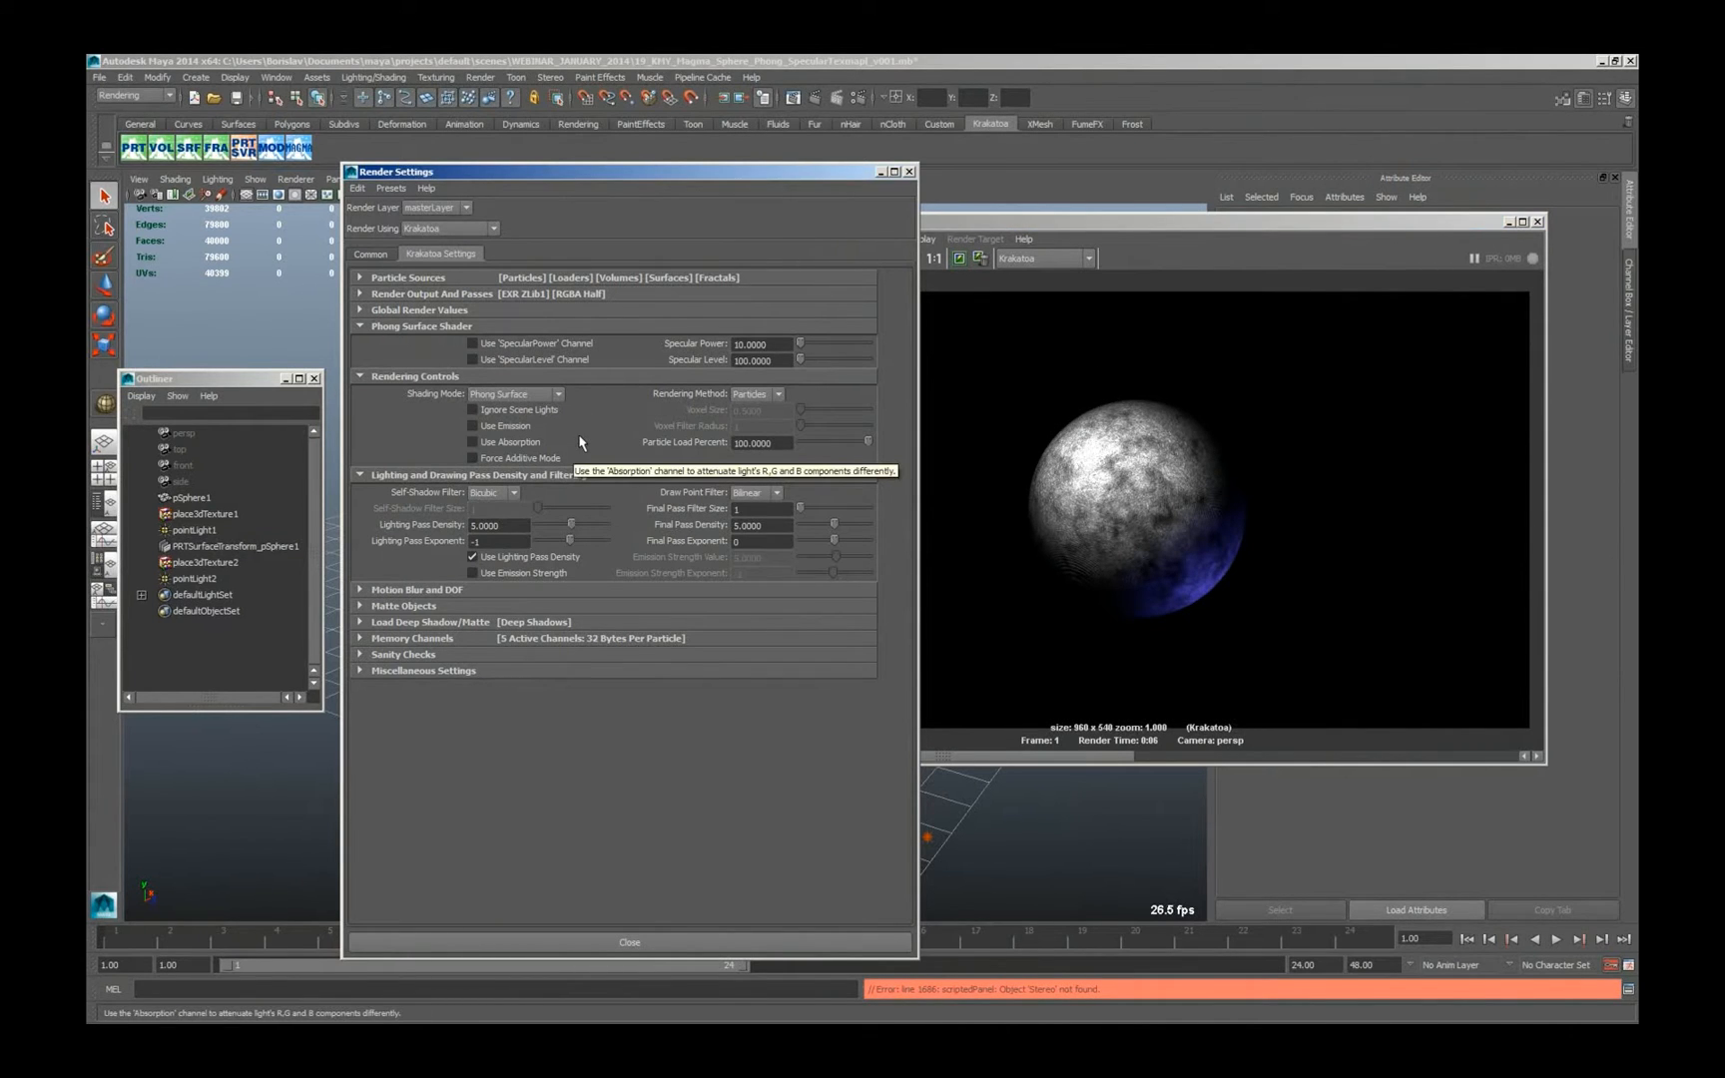
click(1151, 257)
click(750, 258)
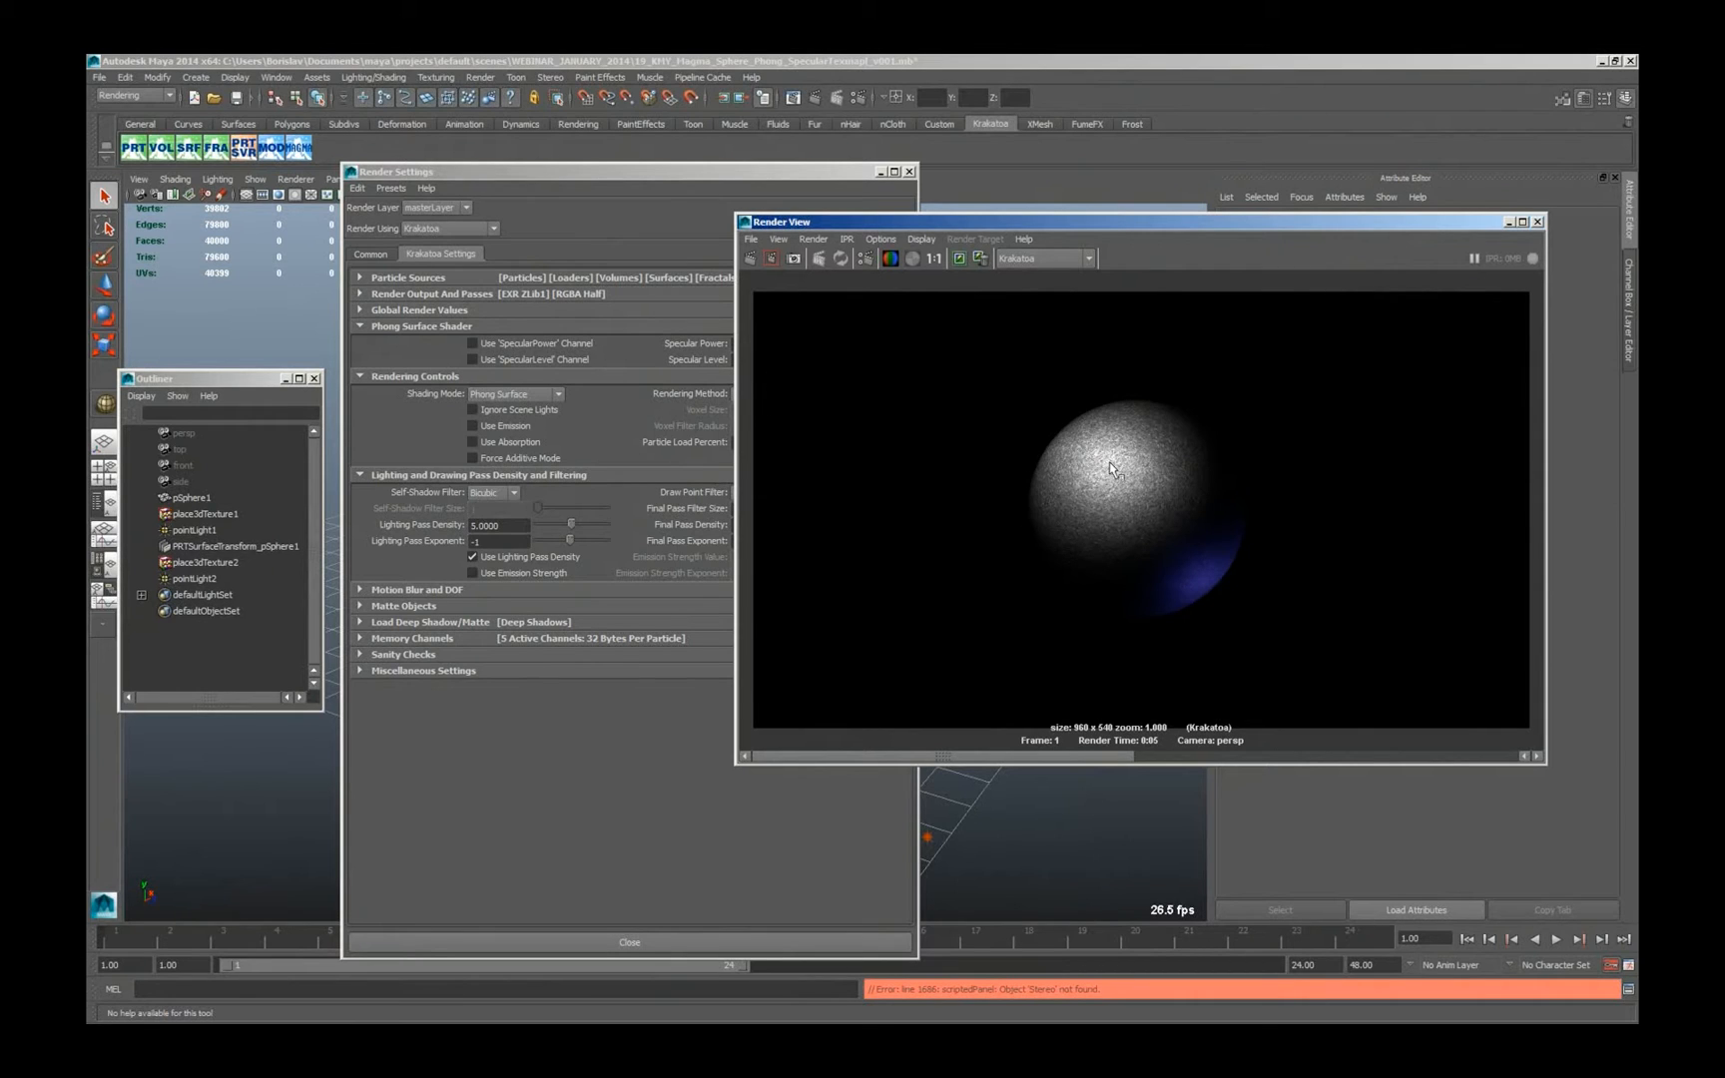
Review the global Specular Power and Specular Level values, then keep the new render and compare it with the earlier kept image
click(673, 196)
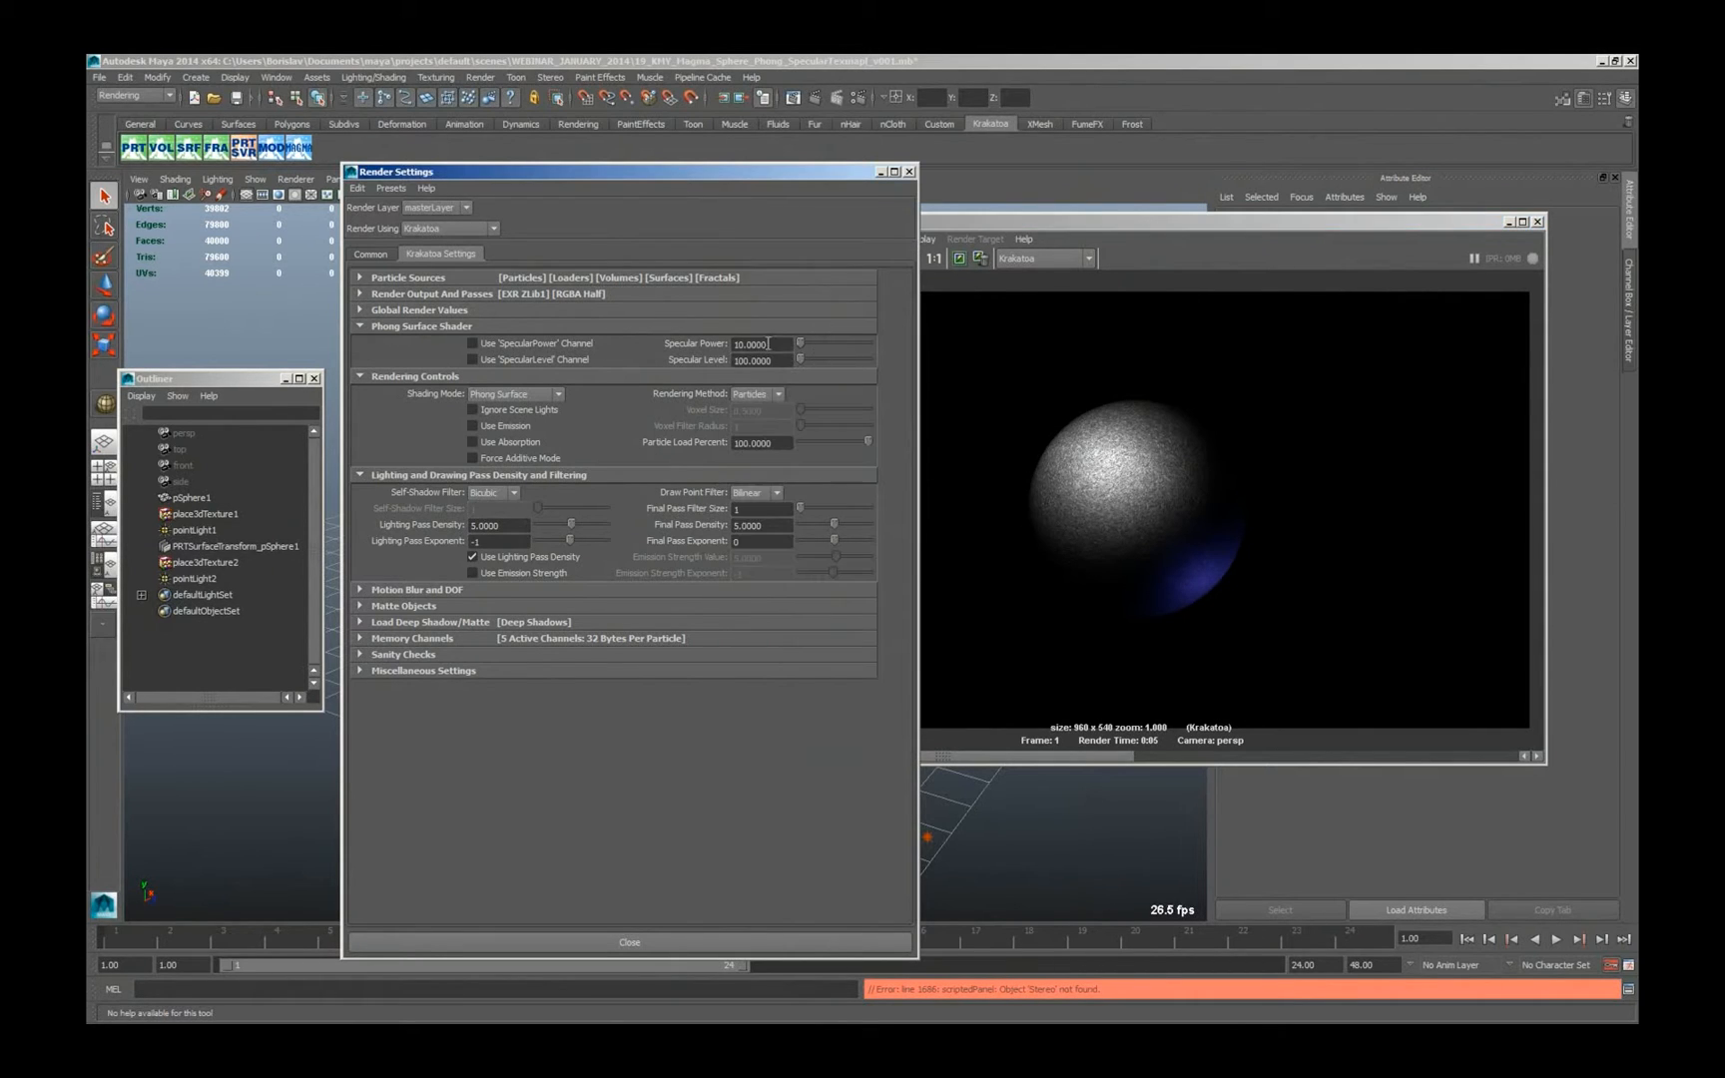
drag(774, 343, 735, 361)
click(925, 289)
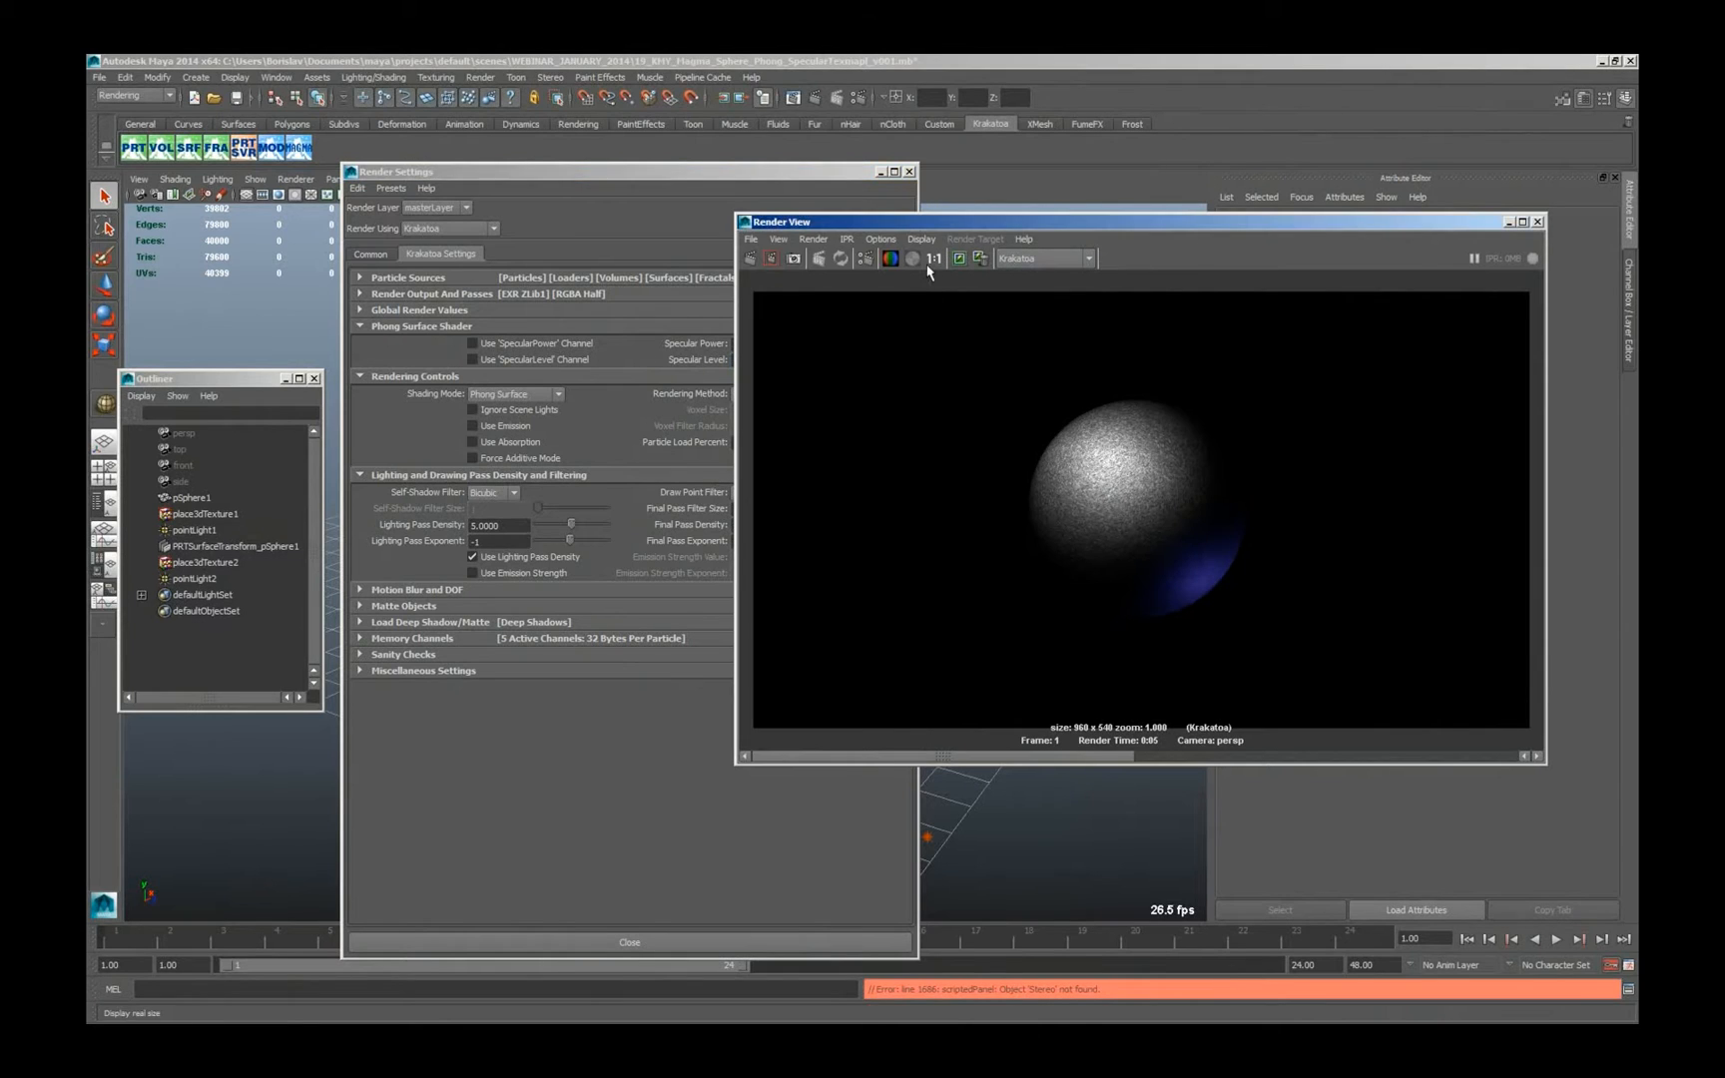
click(958, 259)
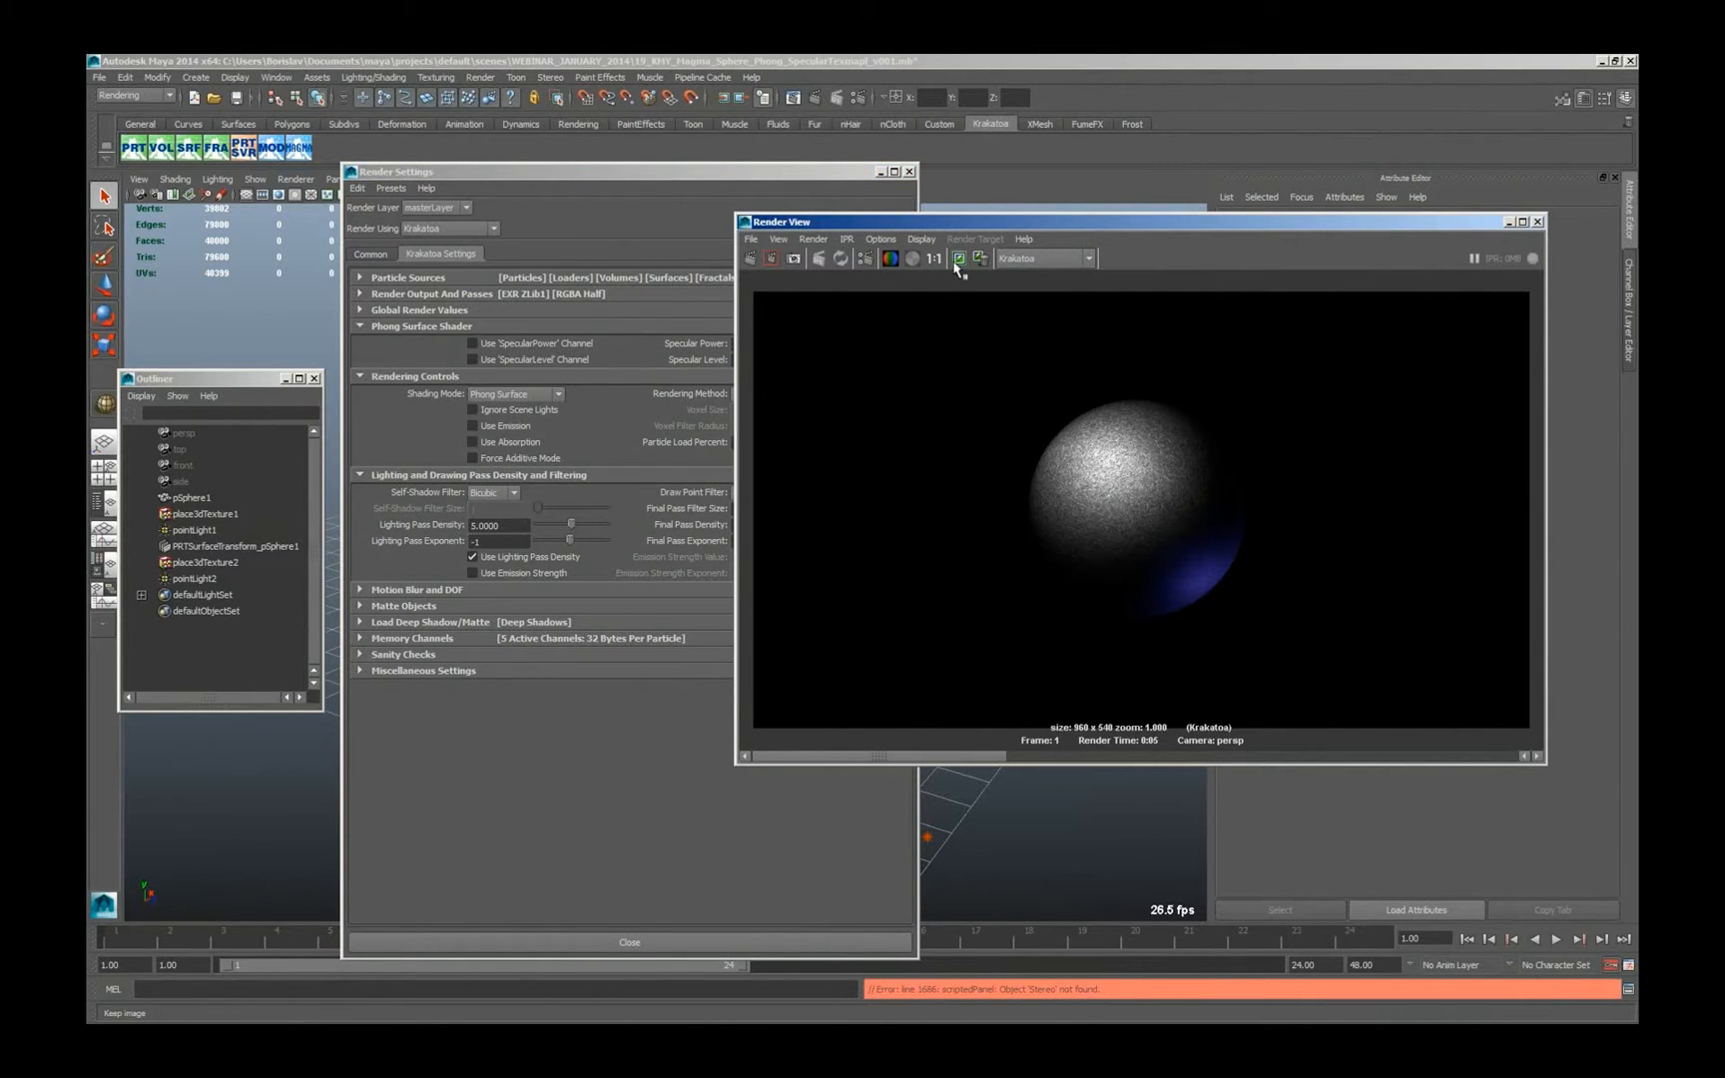
click(1098, 755)
drag(1051, 754, 1350, 765)
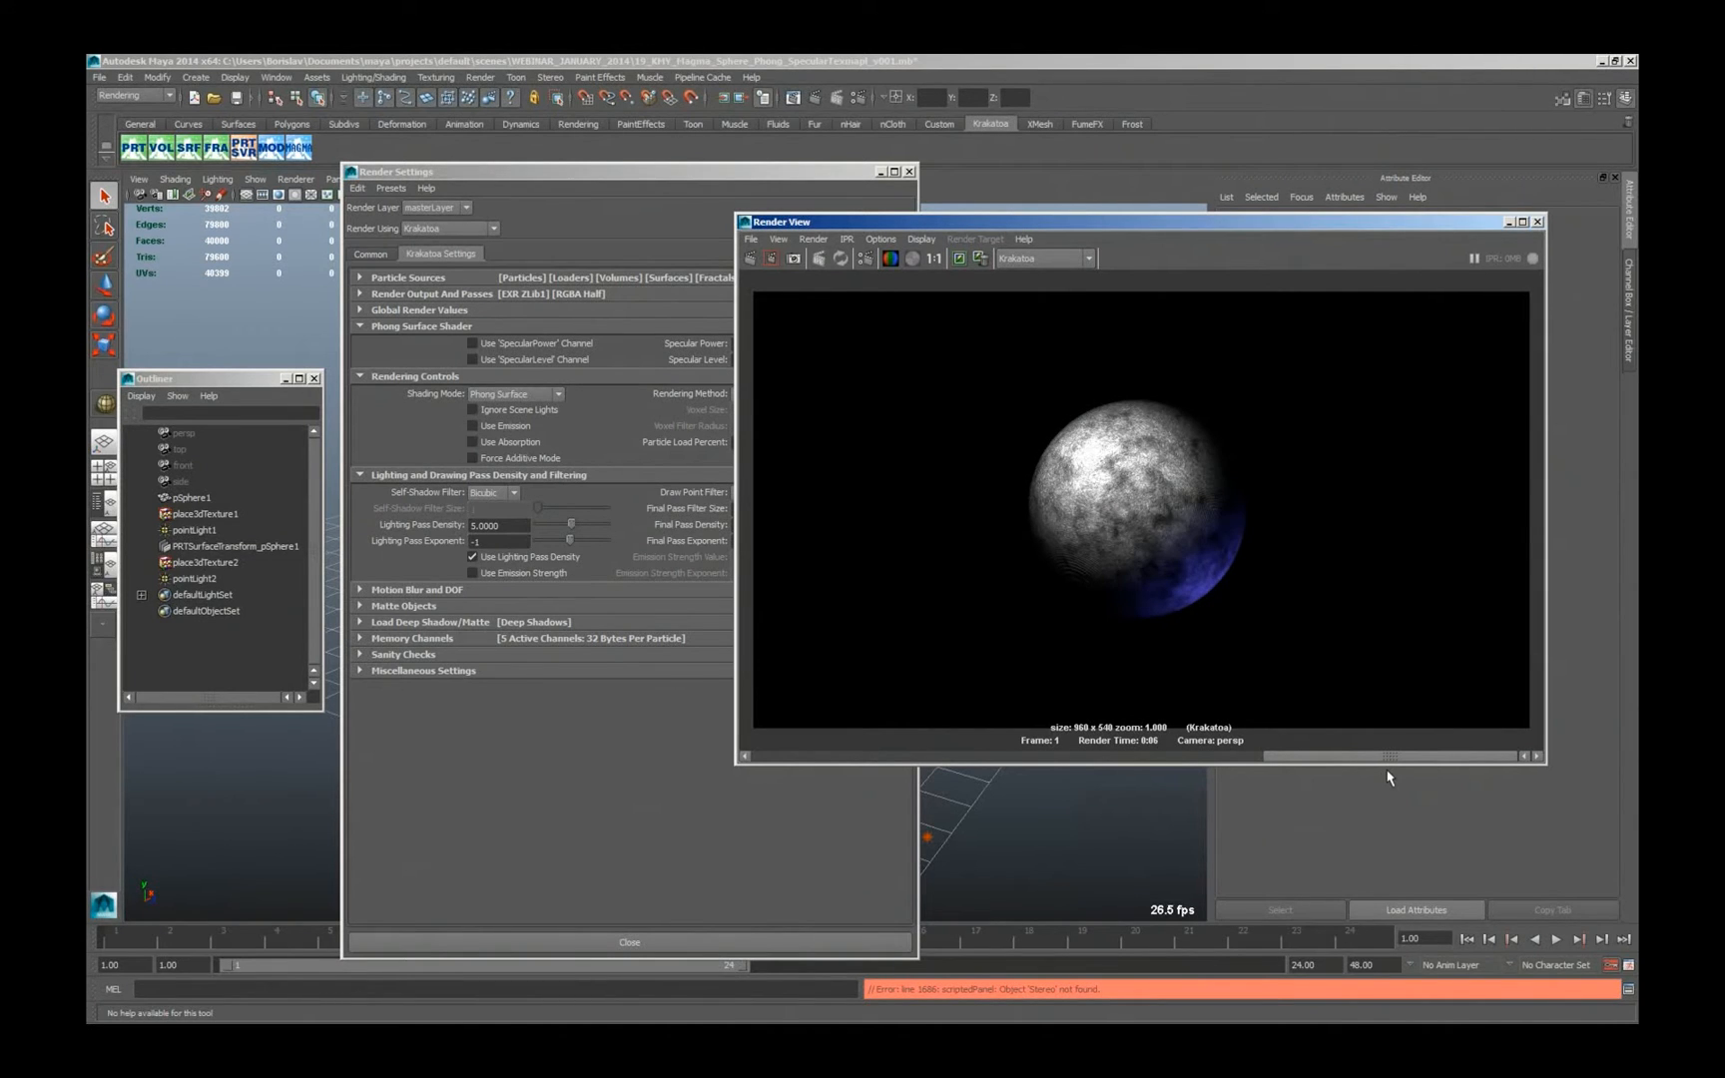
click(1201, 758)
Inspect the sphere's Apply Texture particle modifier, including its custom channel name and the volume noise texture feeding it
click(271, 148)
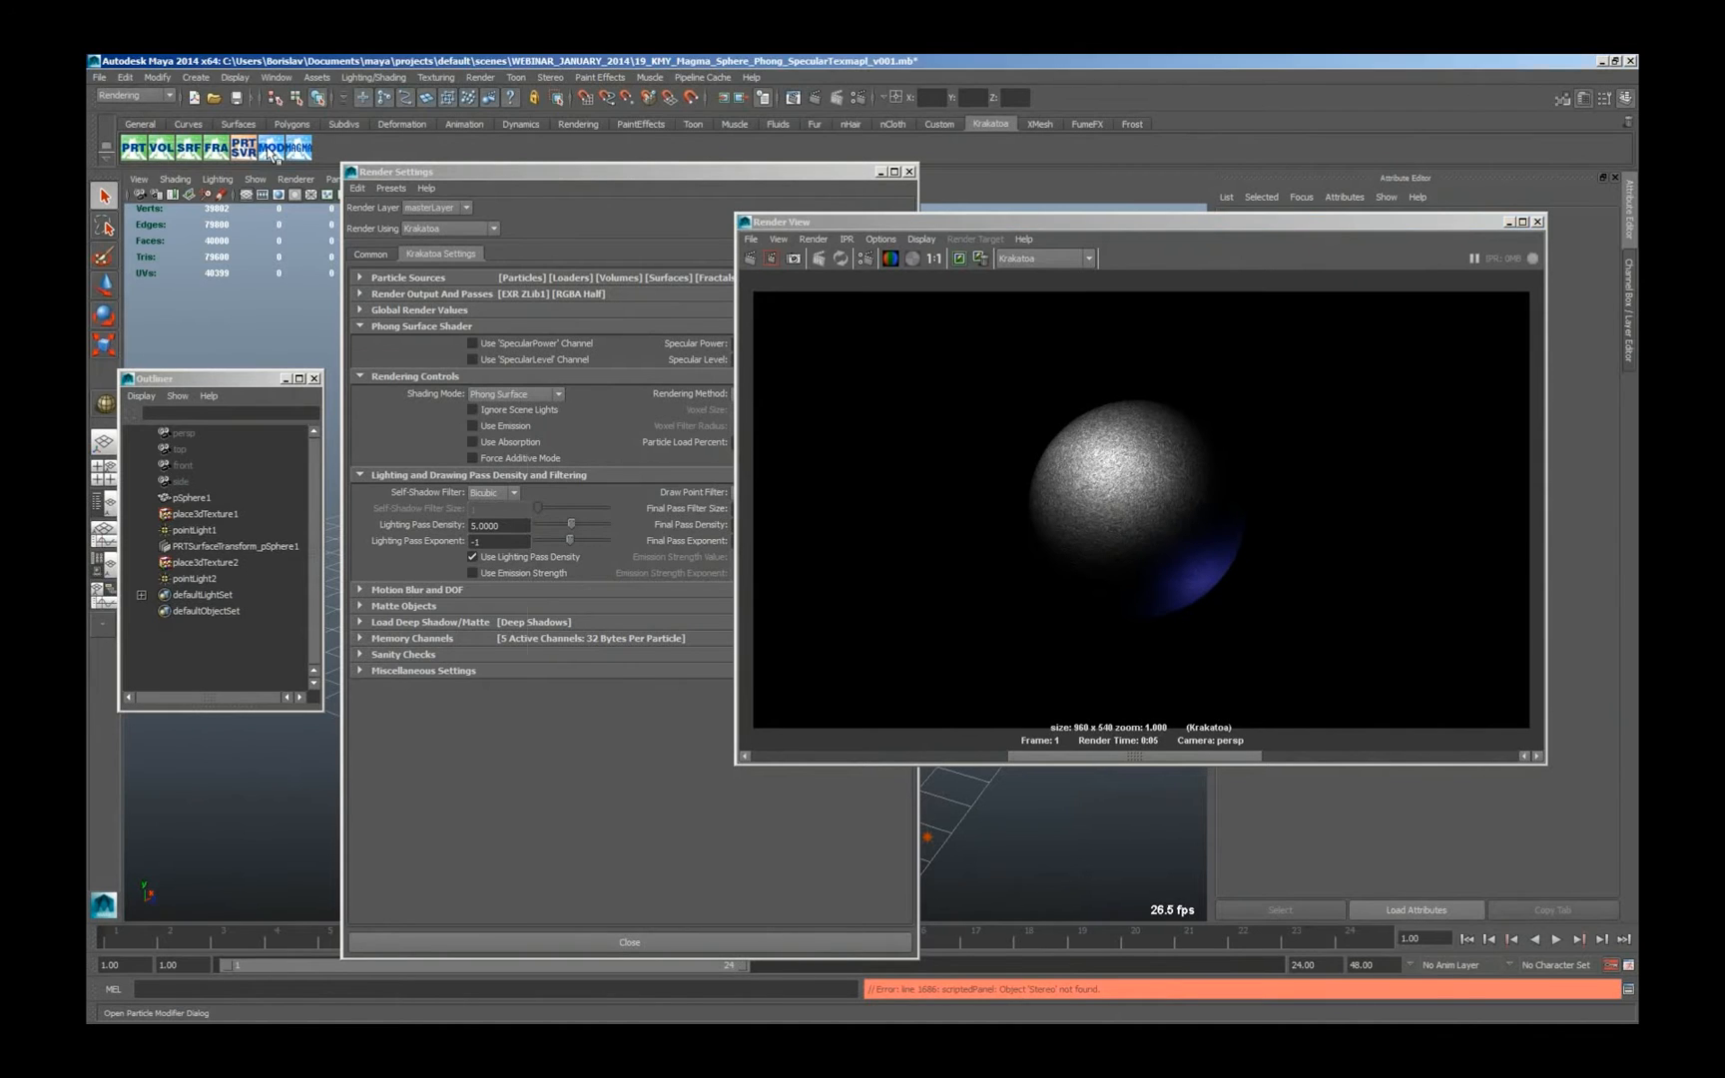
click(264, 662)
drag(1309, 229, 1003, 295)
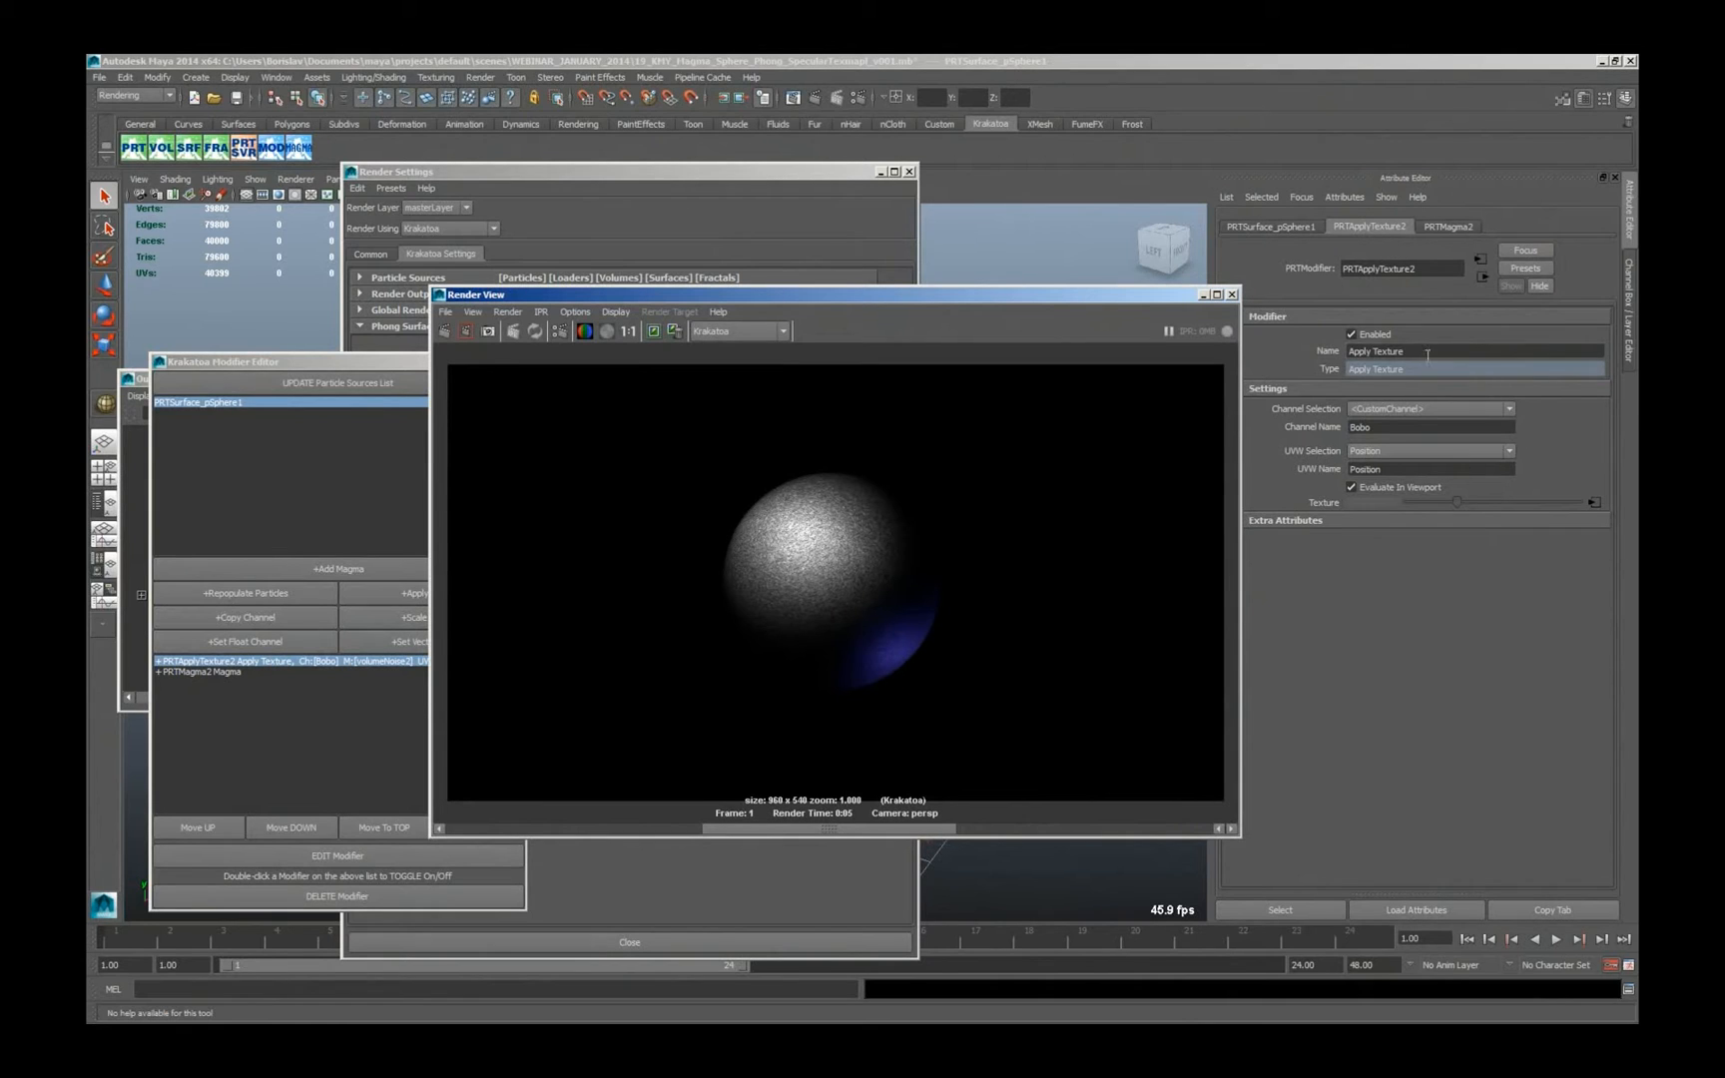
click(1390, 428)
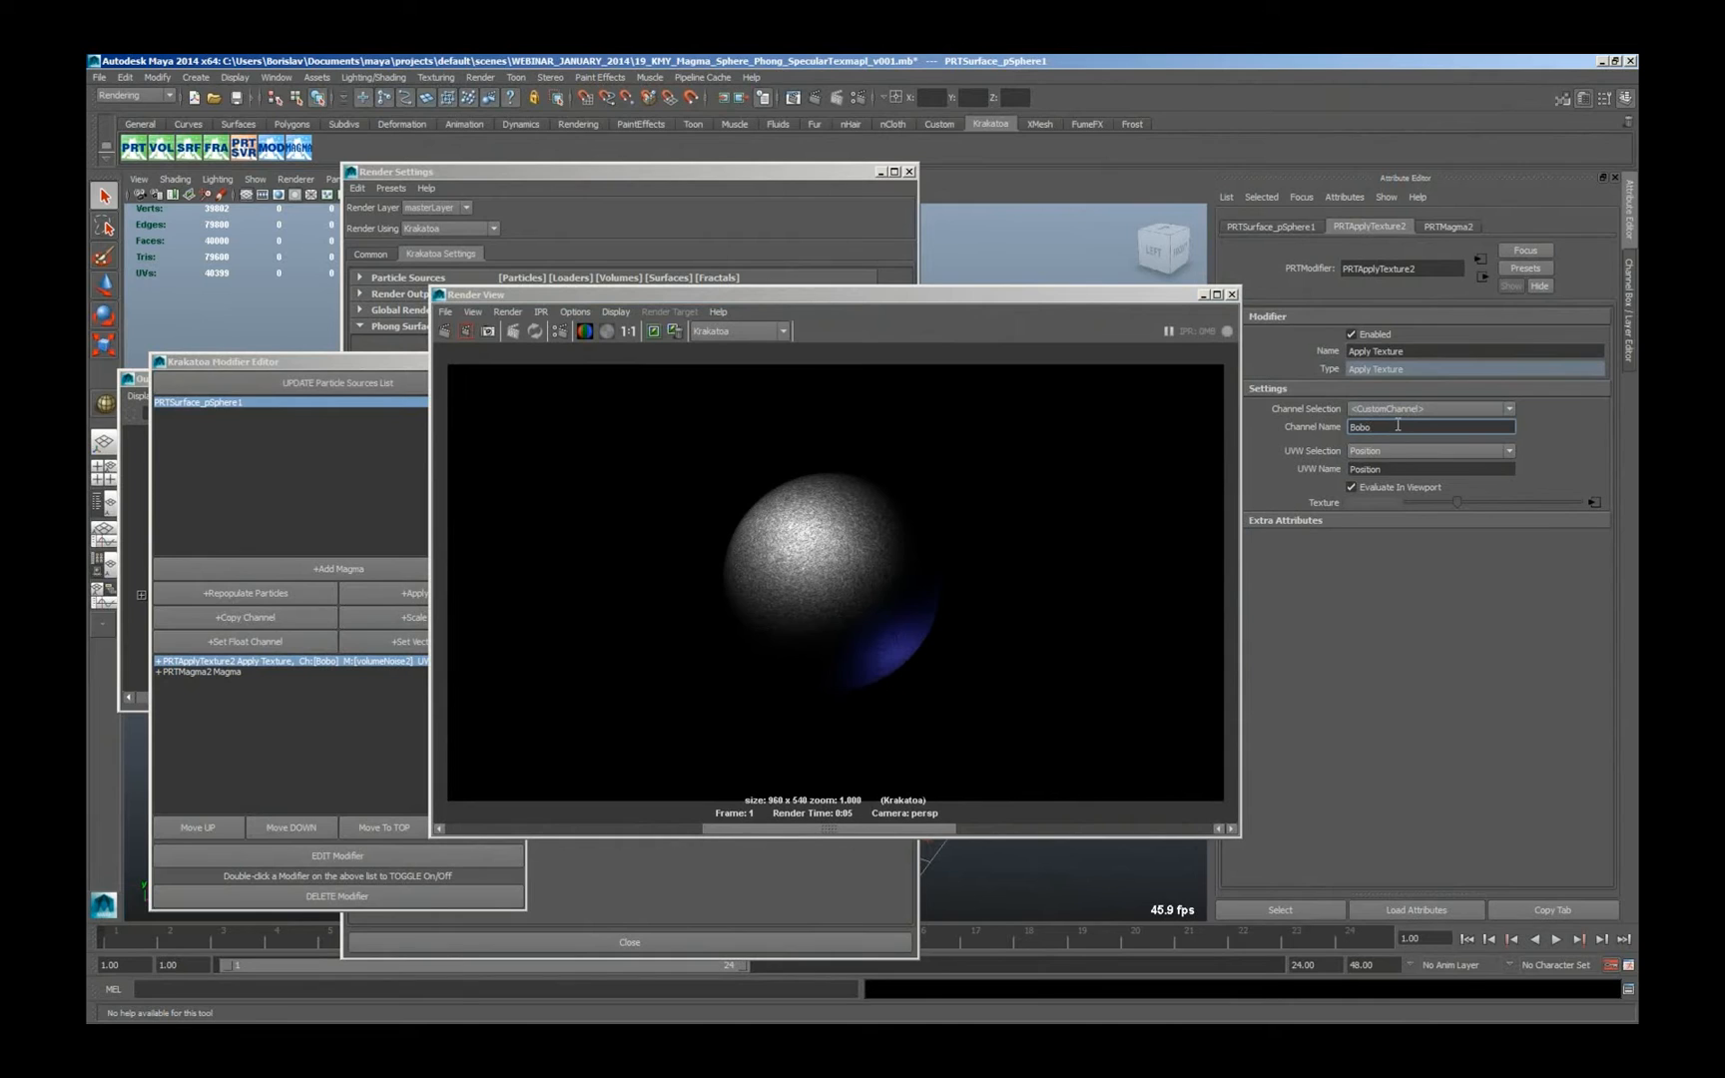
click(1594, 504)
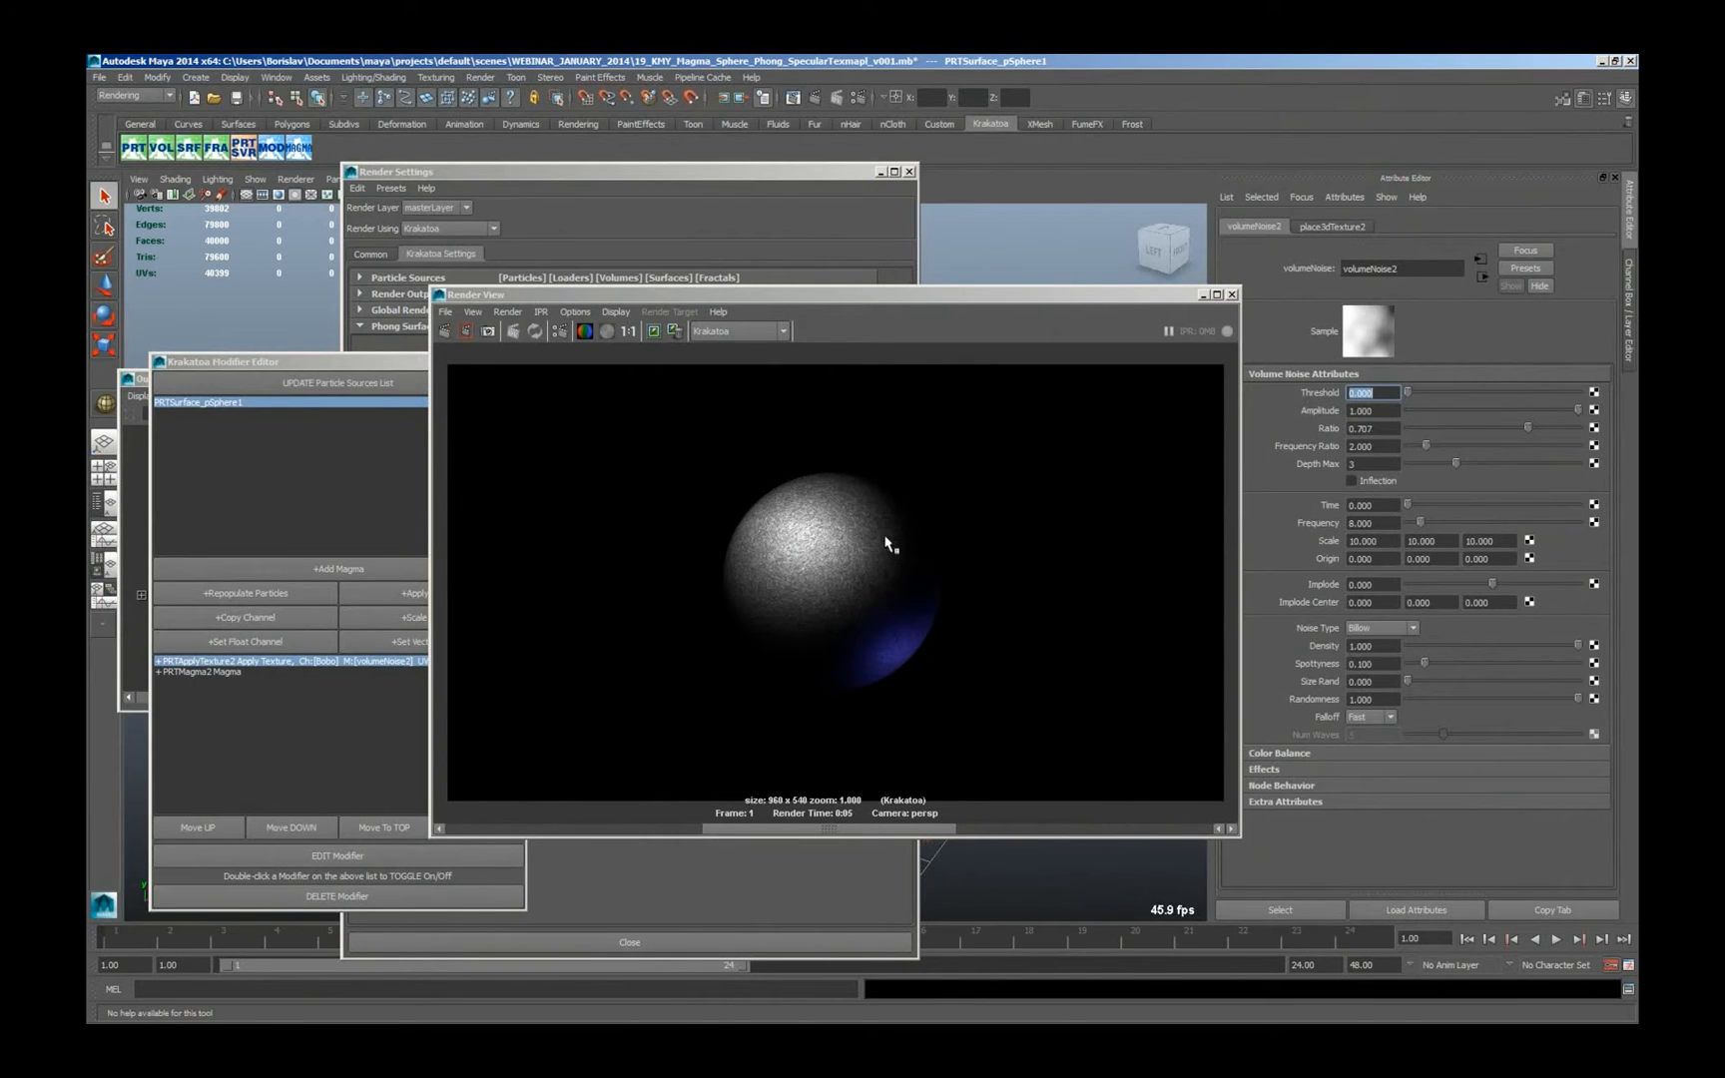
Examine the PRTMagma2 node flow from the Bobo input channel through Magnitude and Multiply to the SpecularLevel and SpecularPower outputs
click(213, 672)
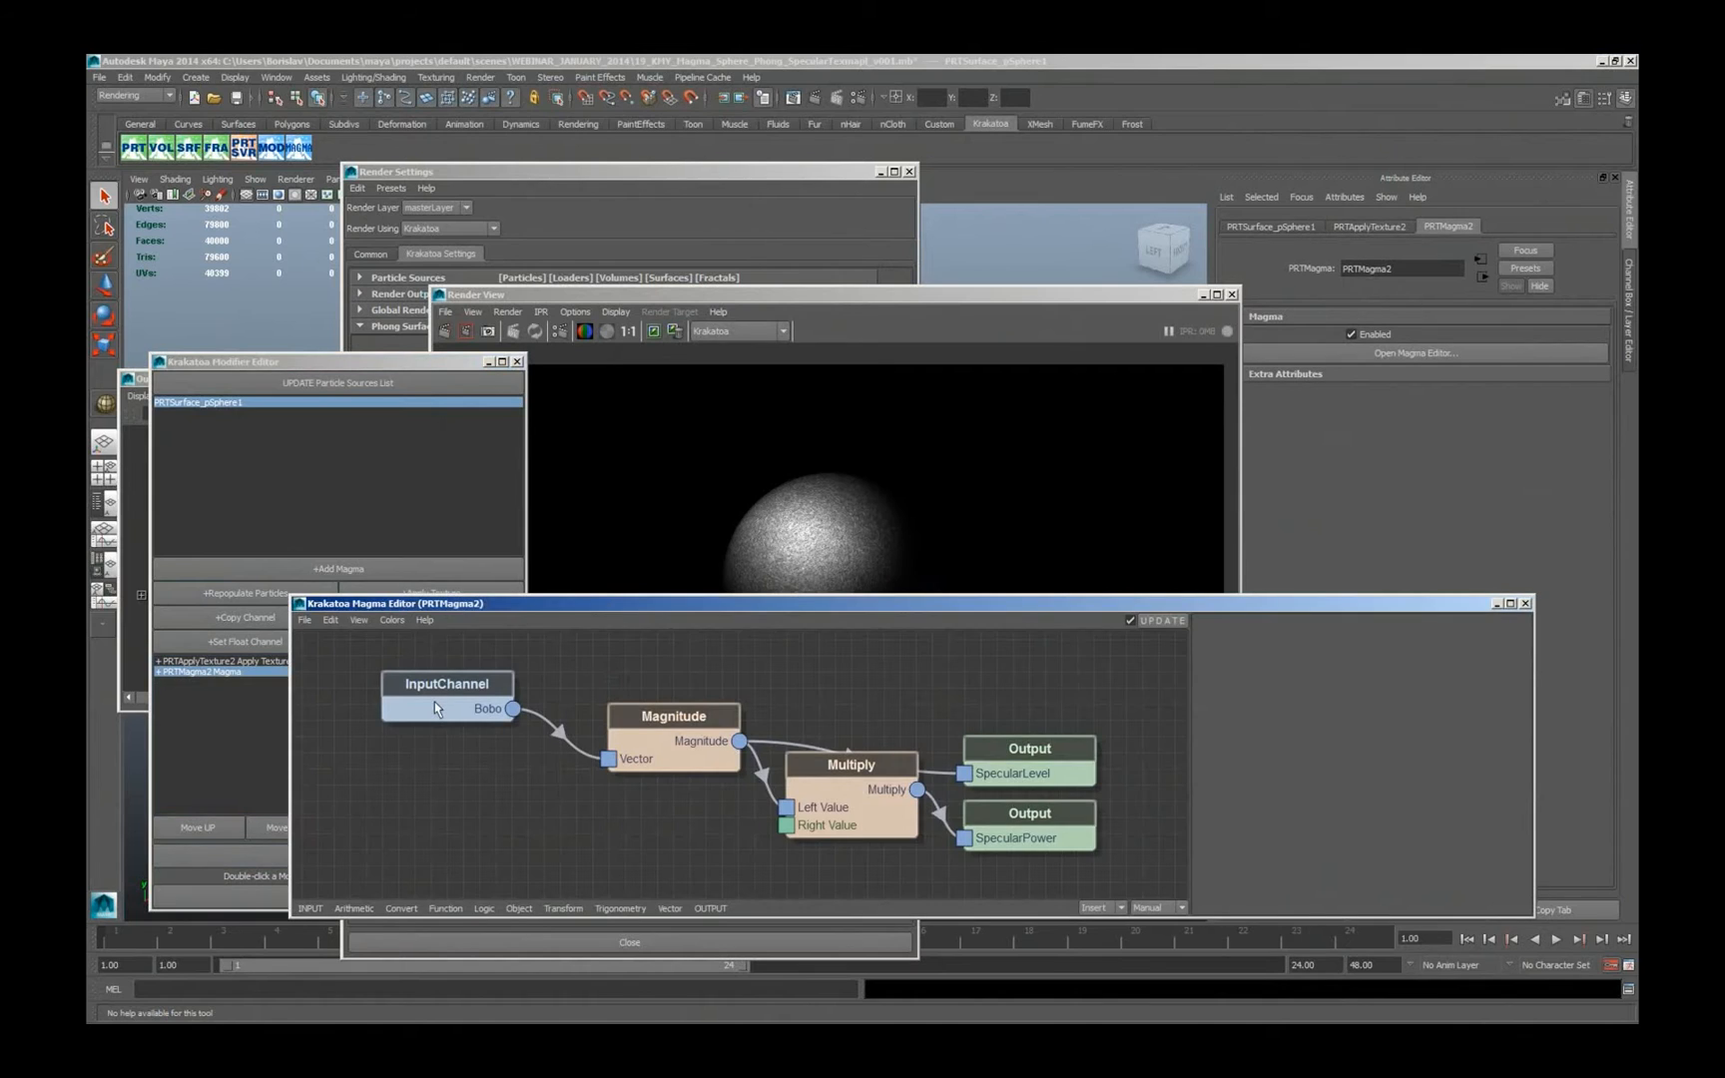
click(433, 707)
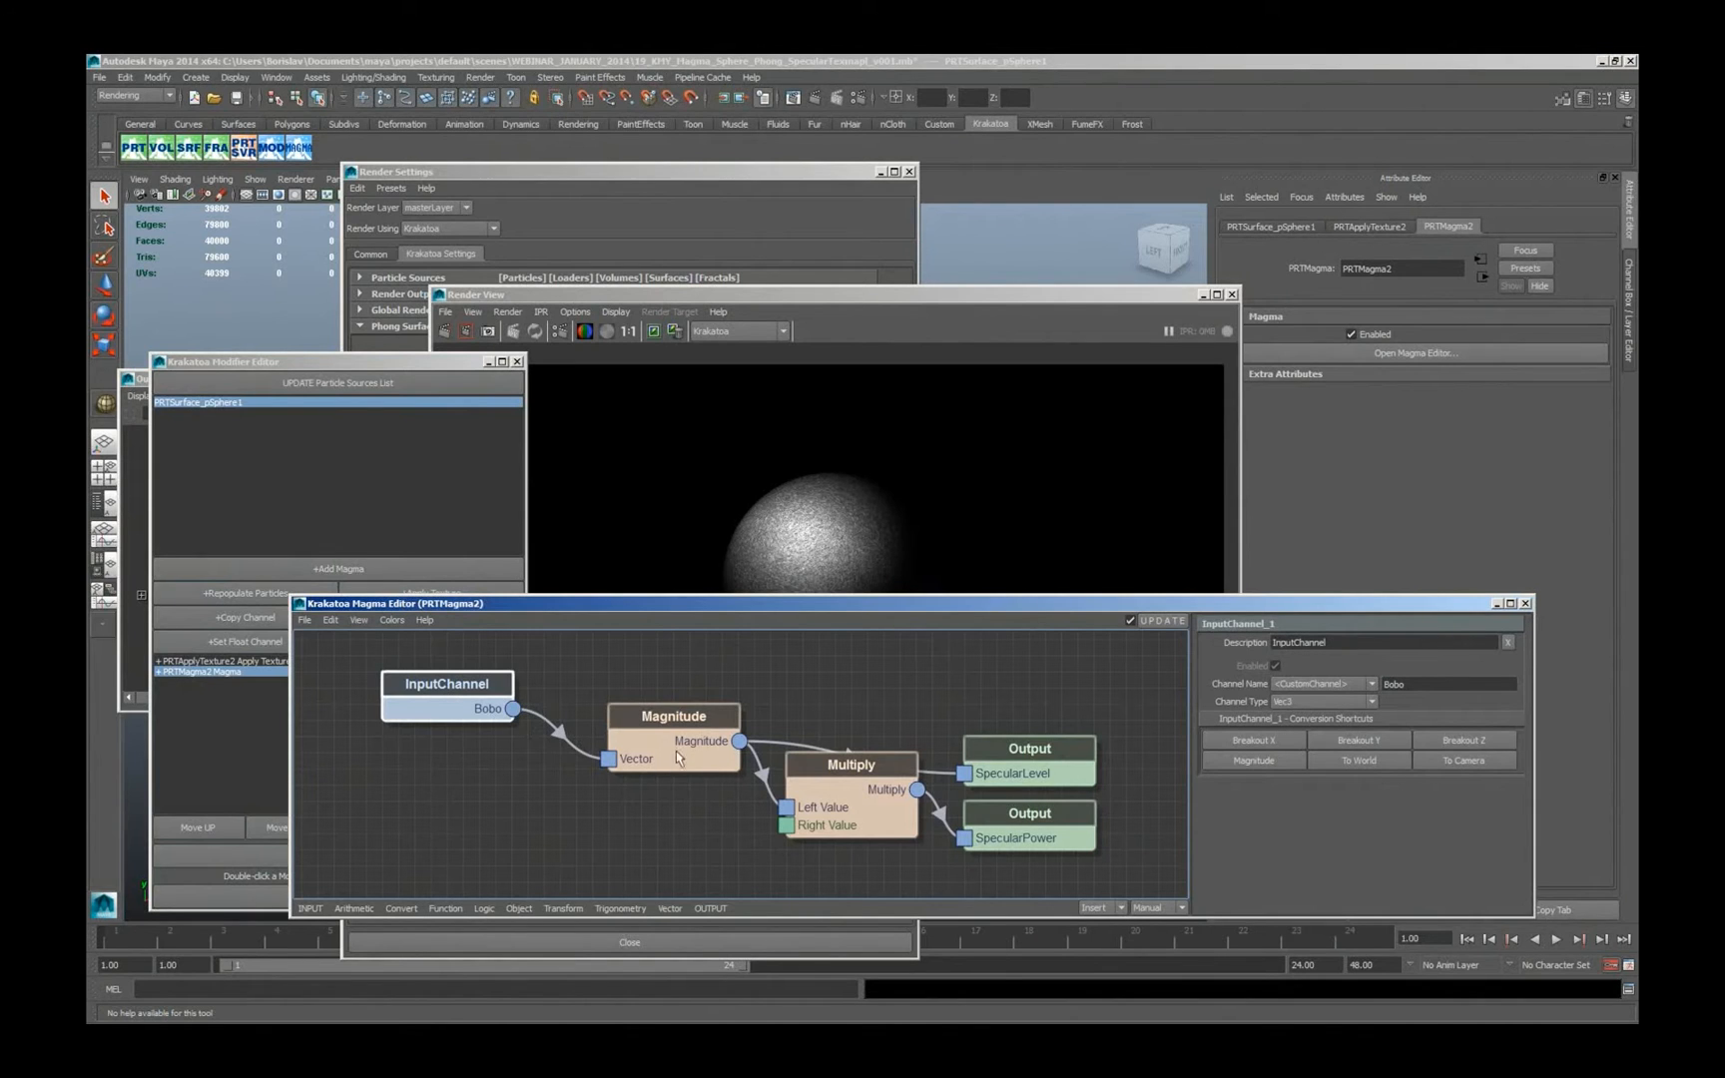
click(1052, 761)
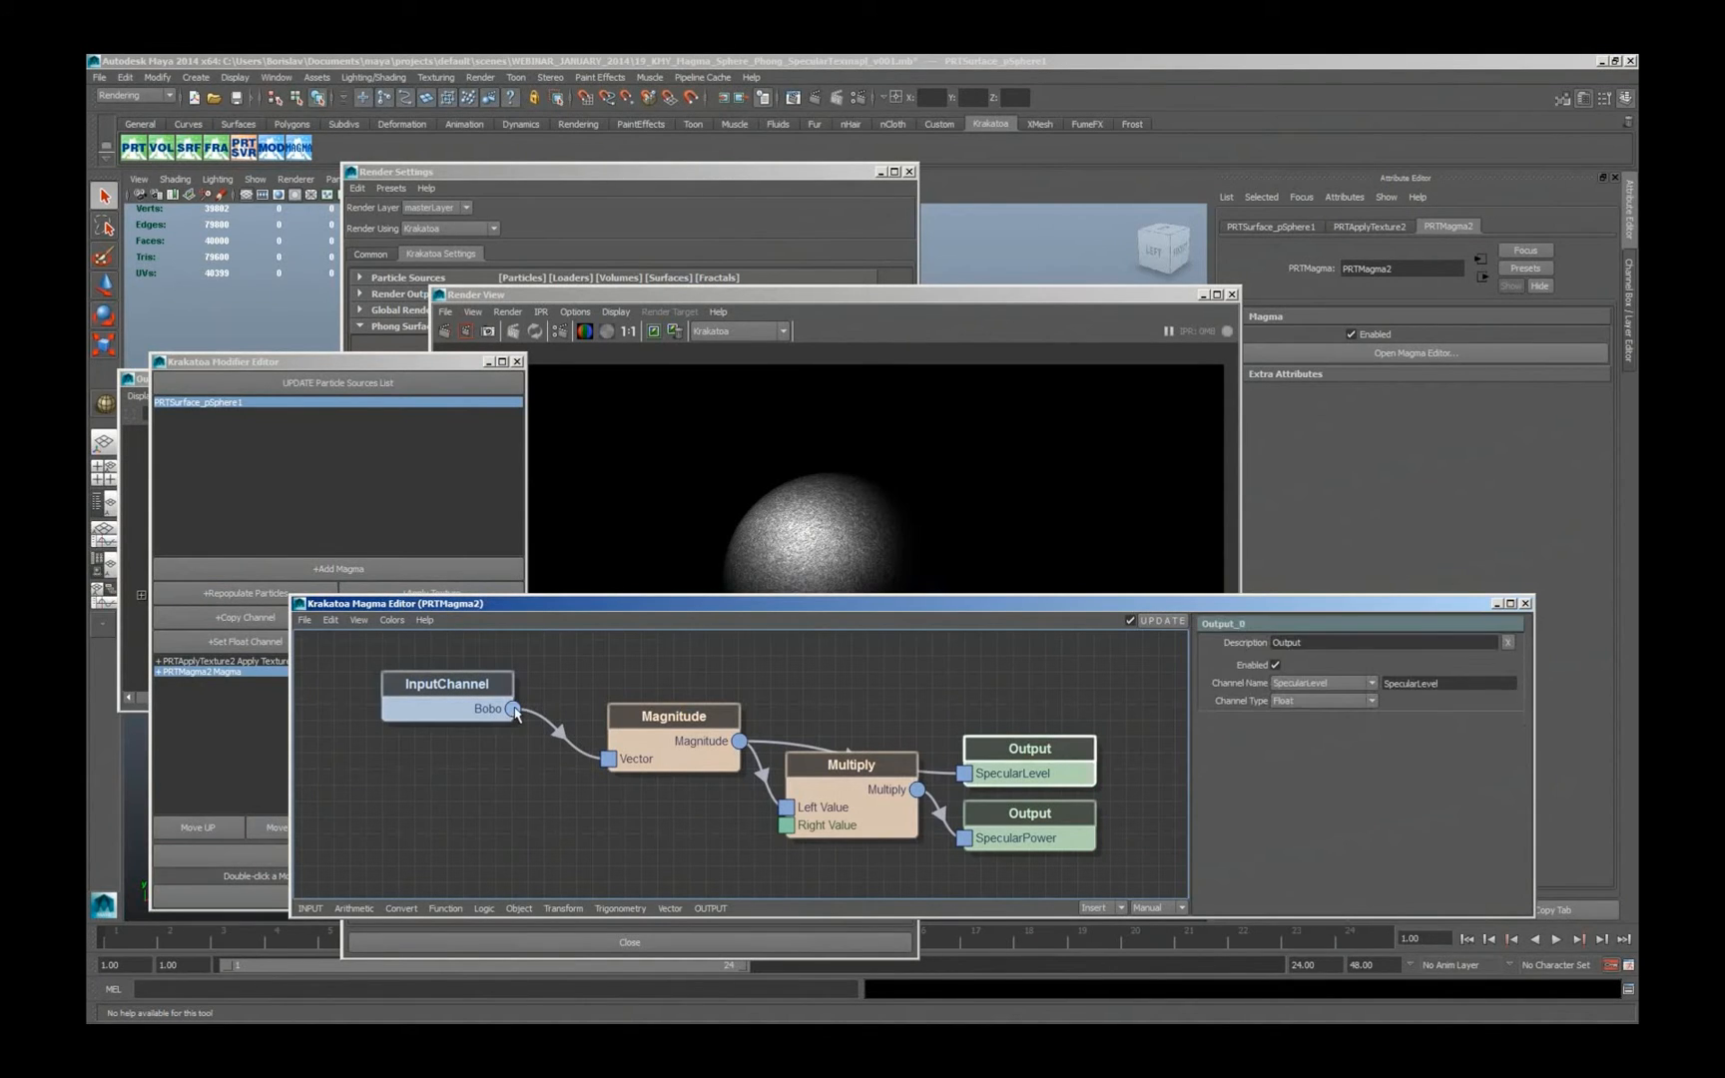
click(470, 710)
click(613, 741)
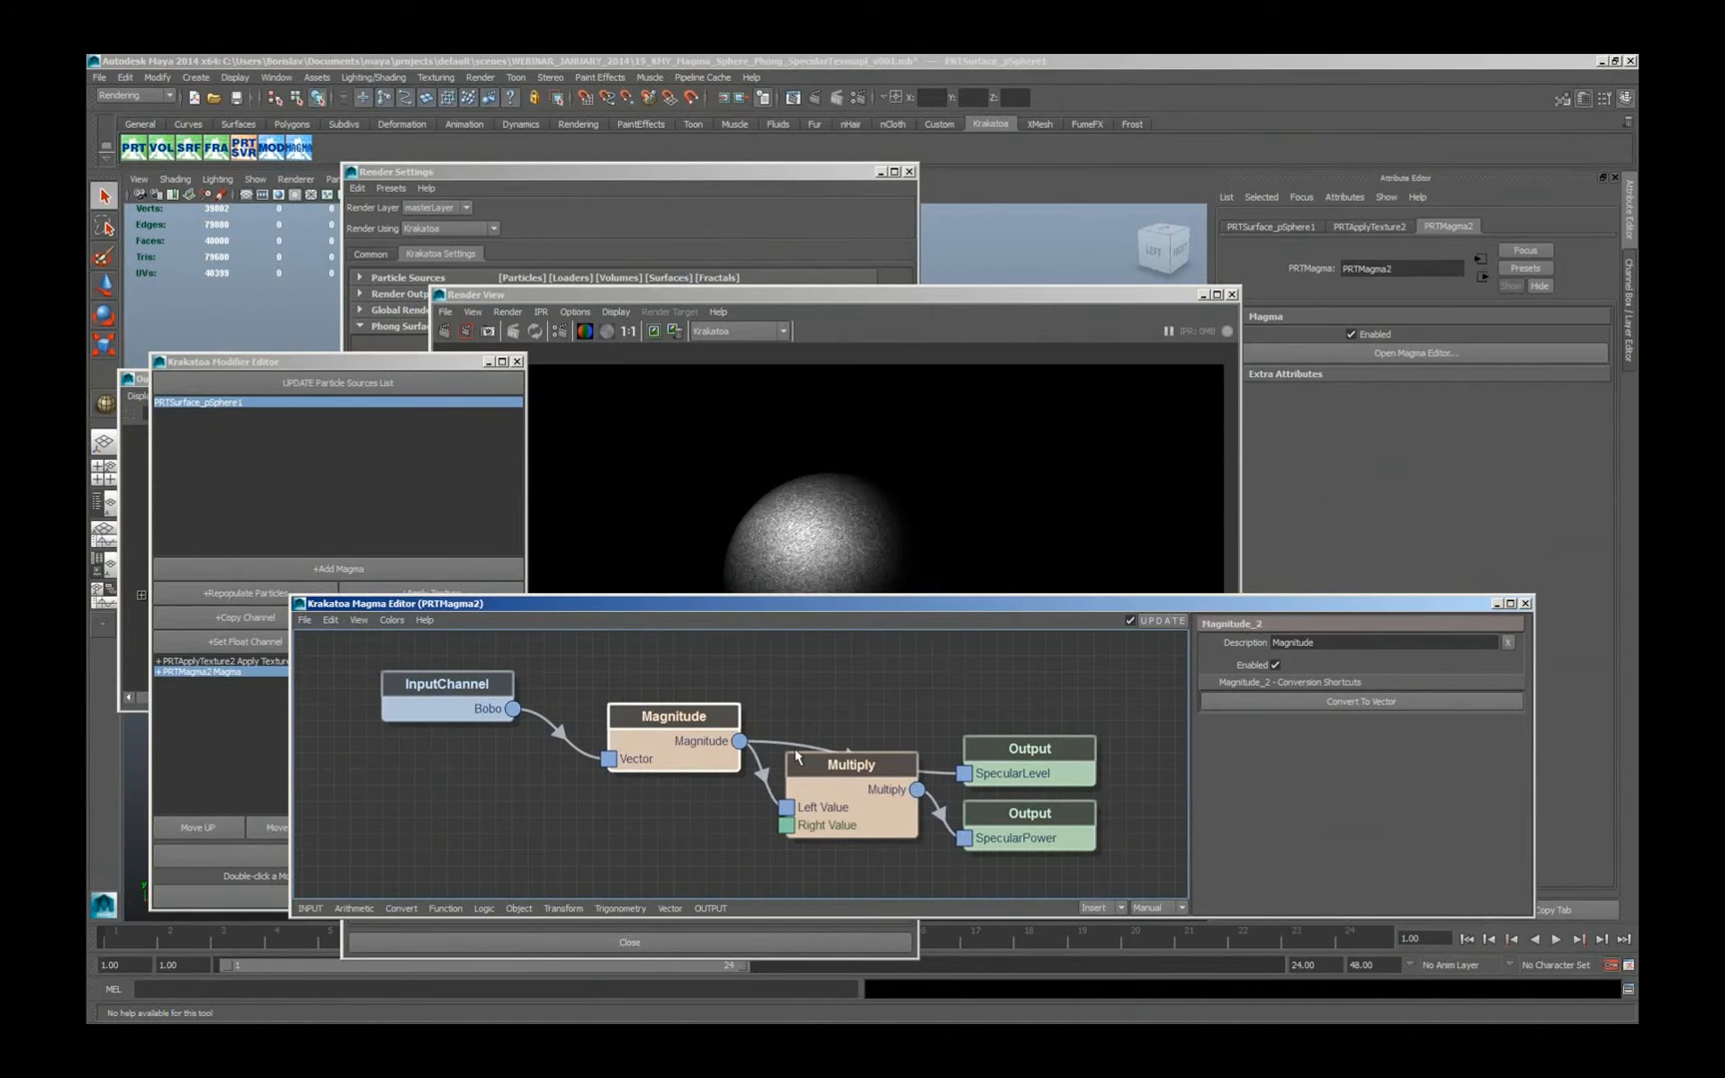
click(1043, 773)
click(1035, 837)
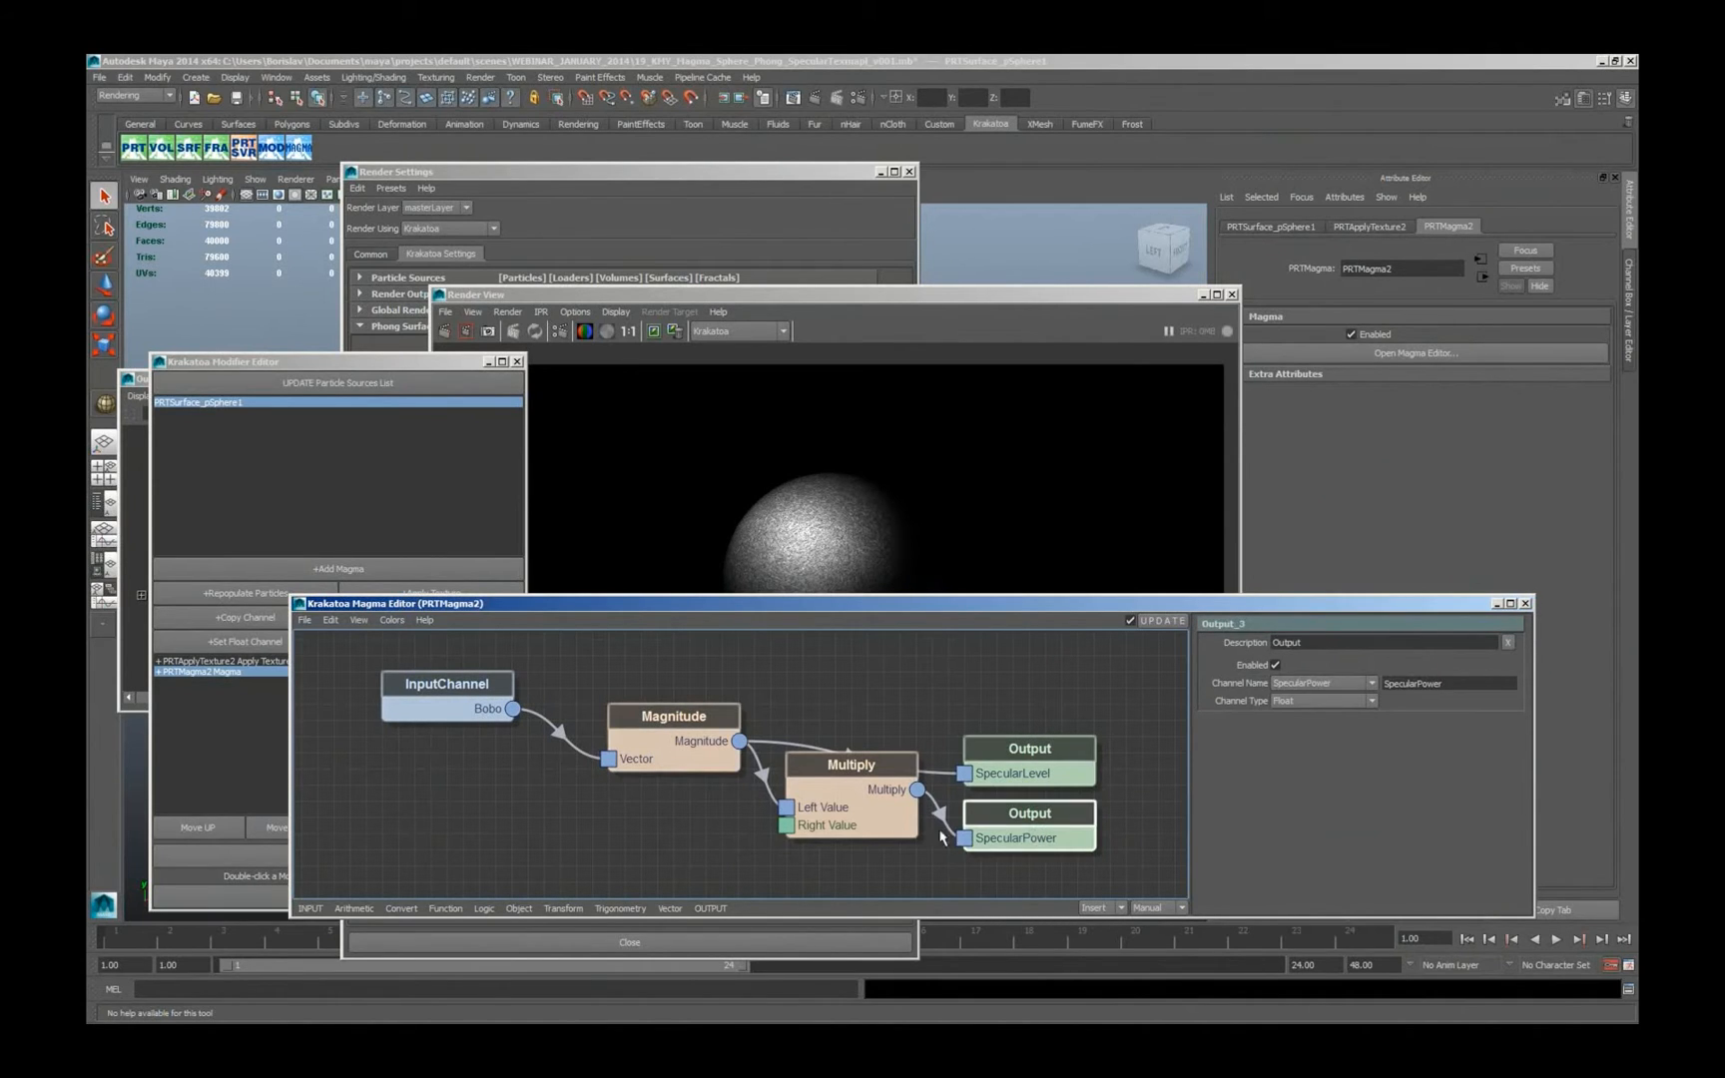
drag(883, 810, 875, 838)
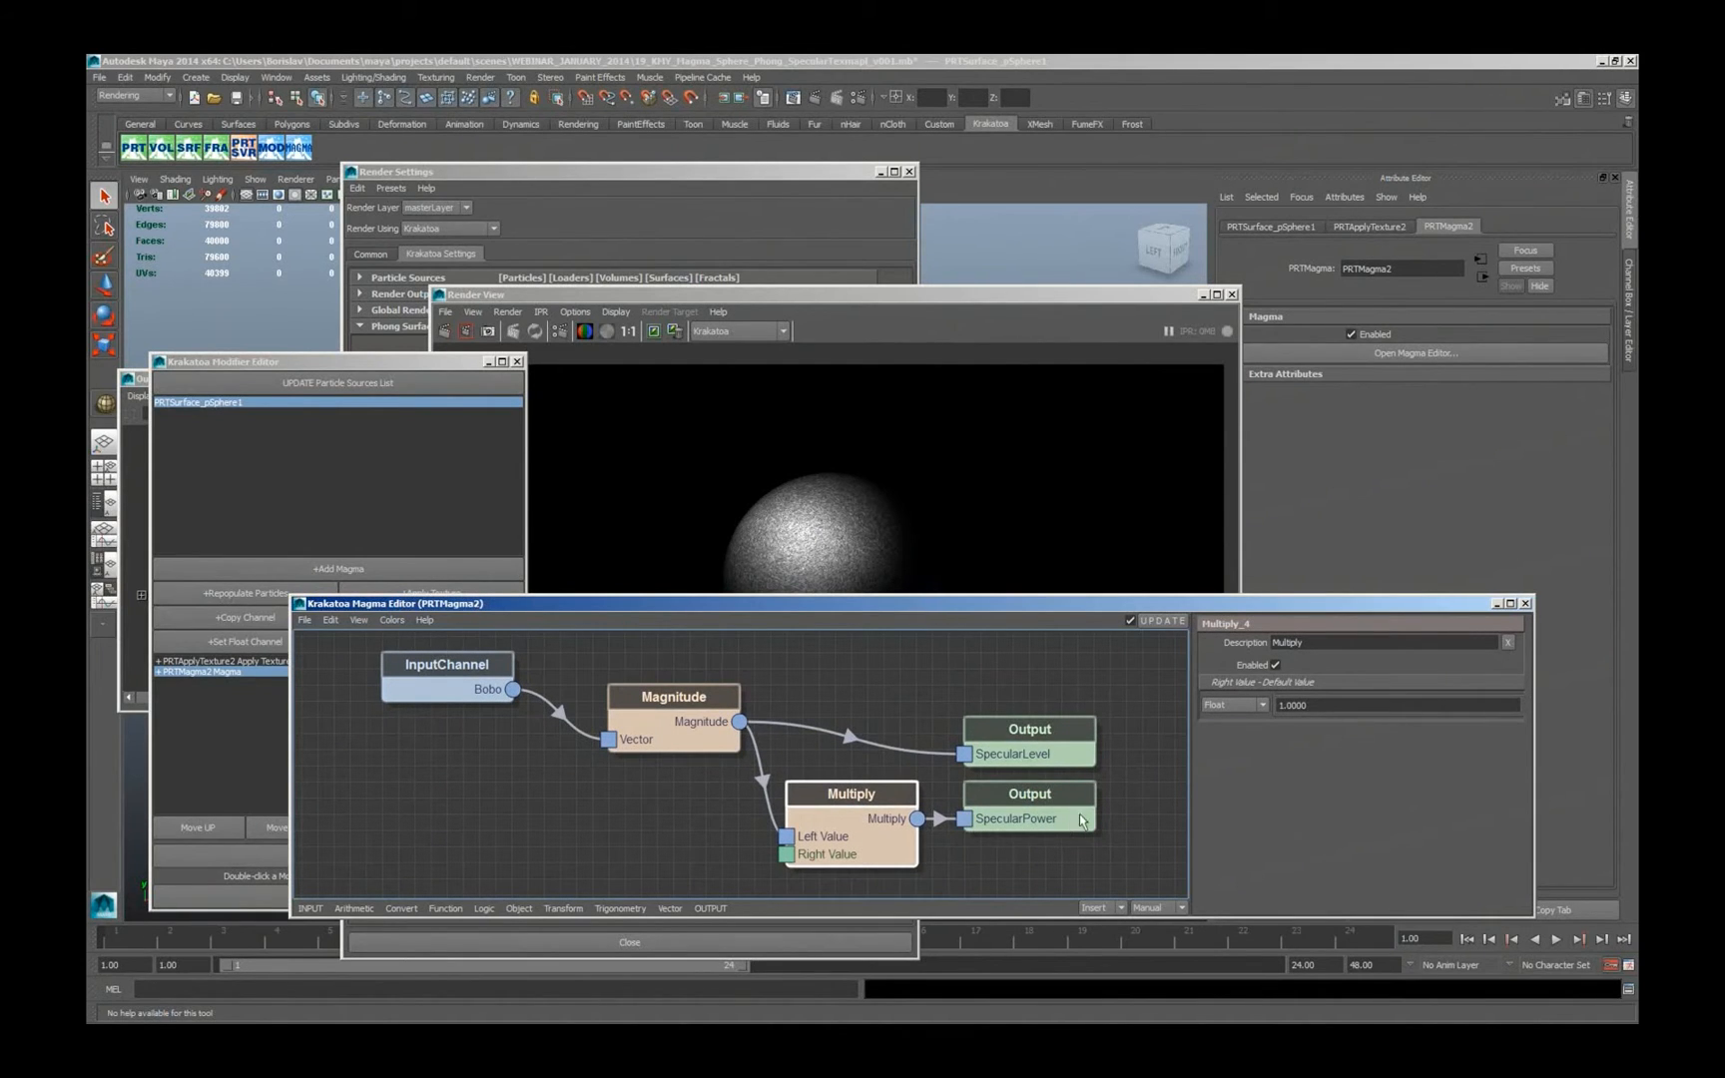
click(1525, 604)
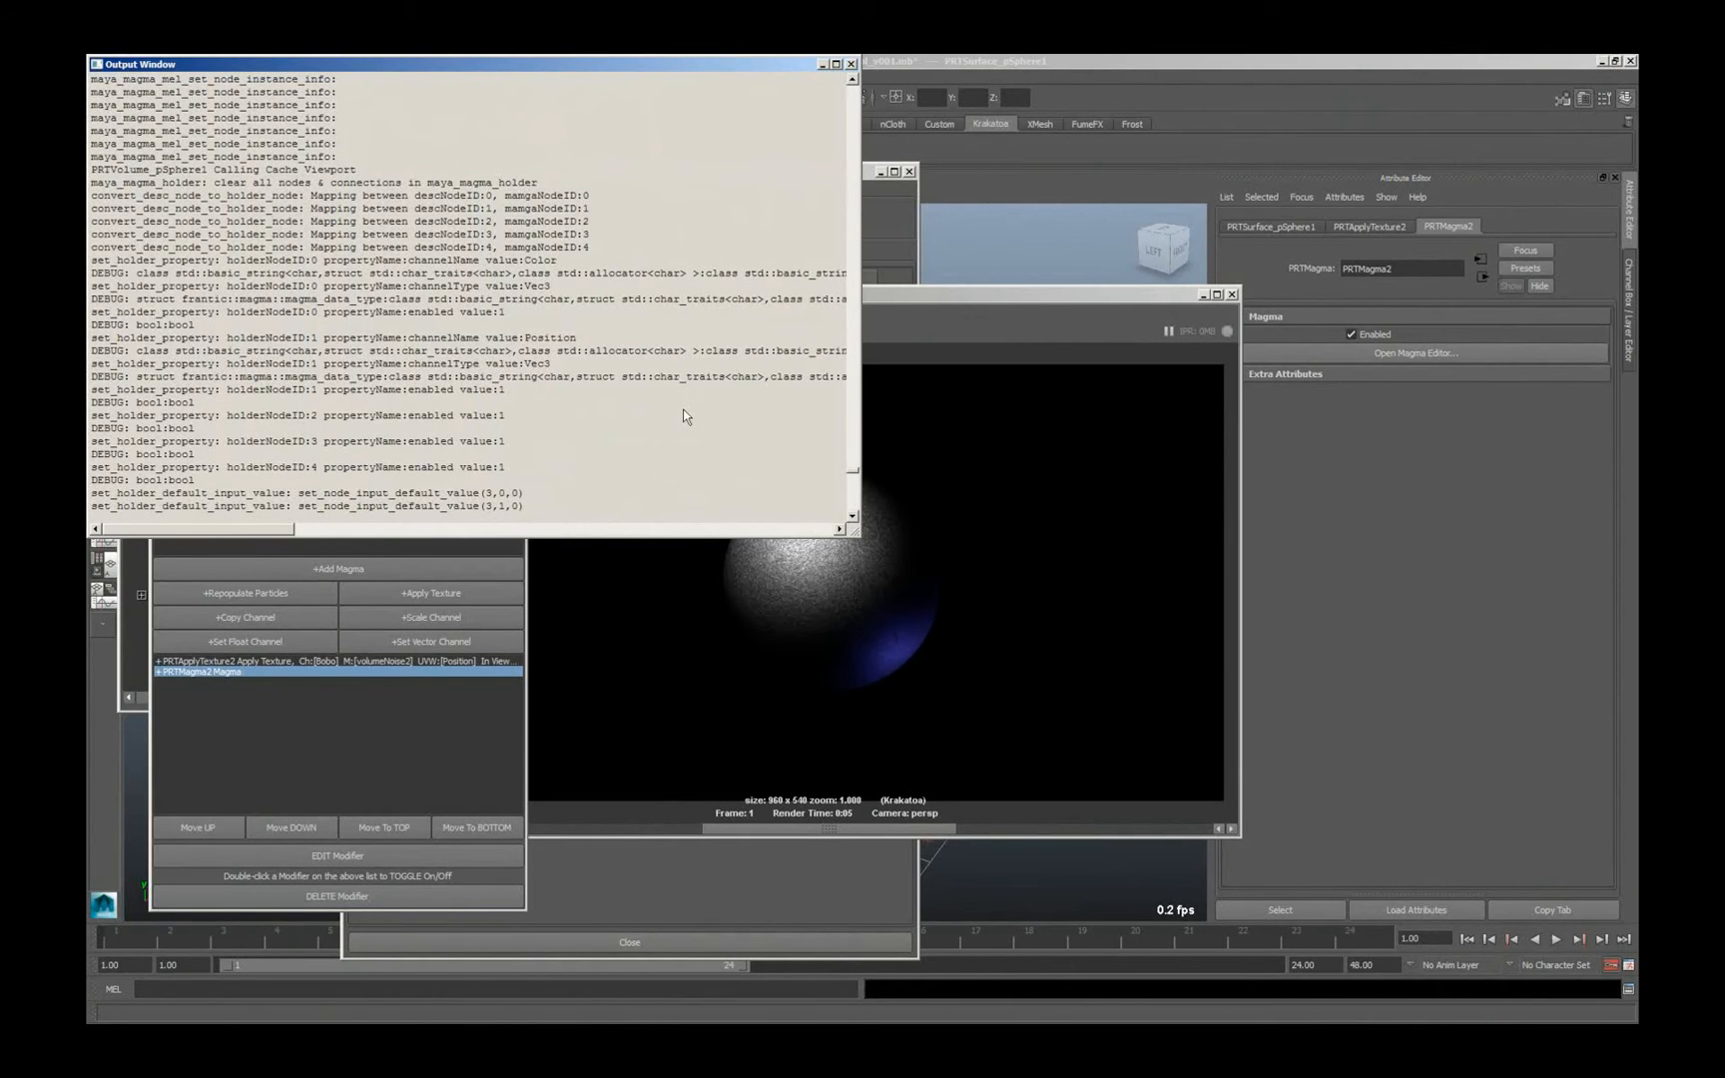
Expand Memory Channels in the Krakatoa render settings and enable the 'SpecularPower' and 'SpecularLevel' channels
click(709, 171)
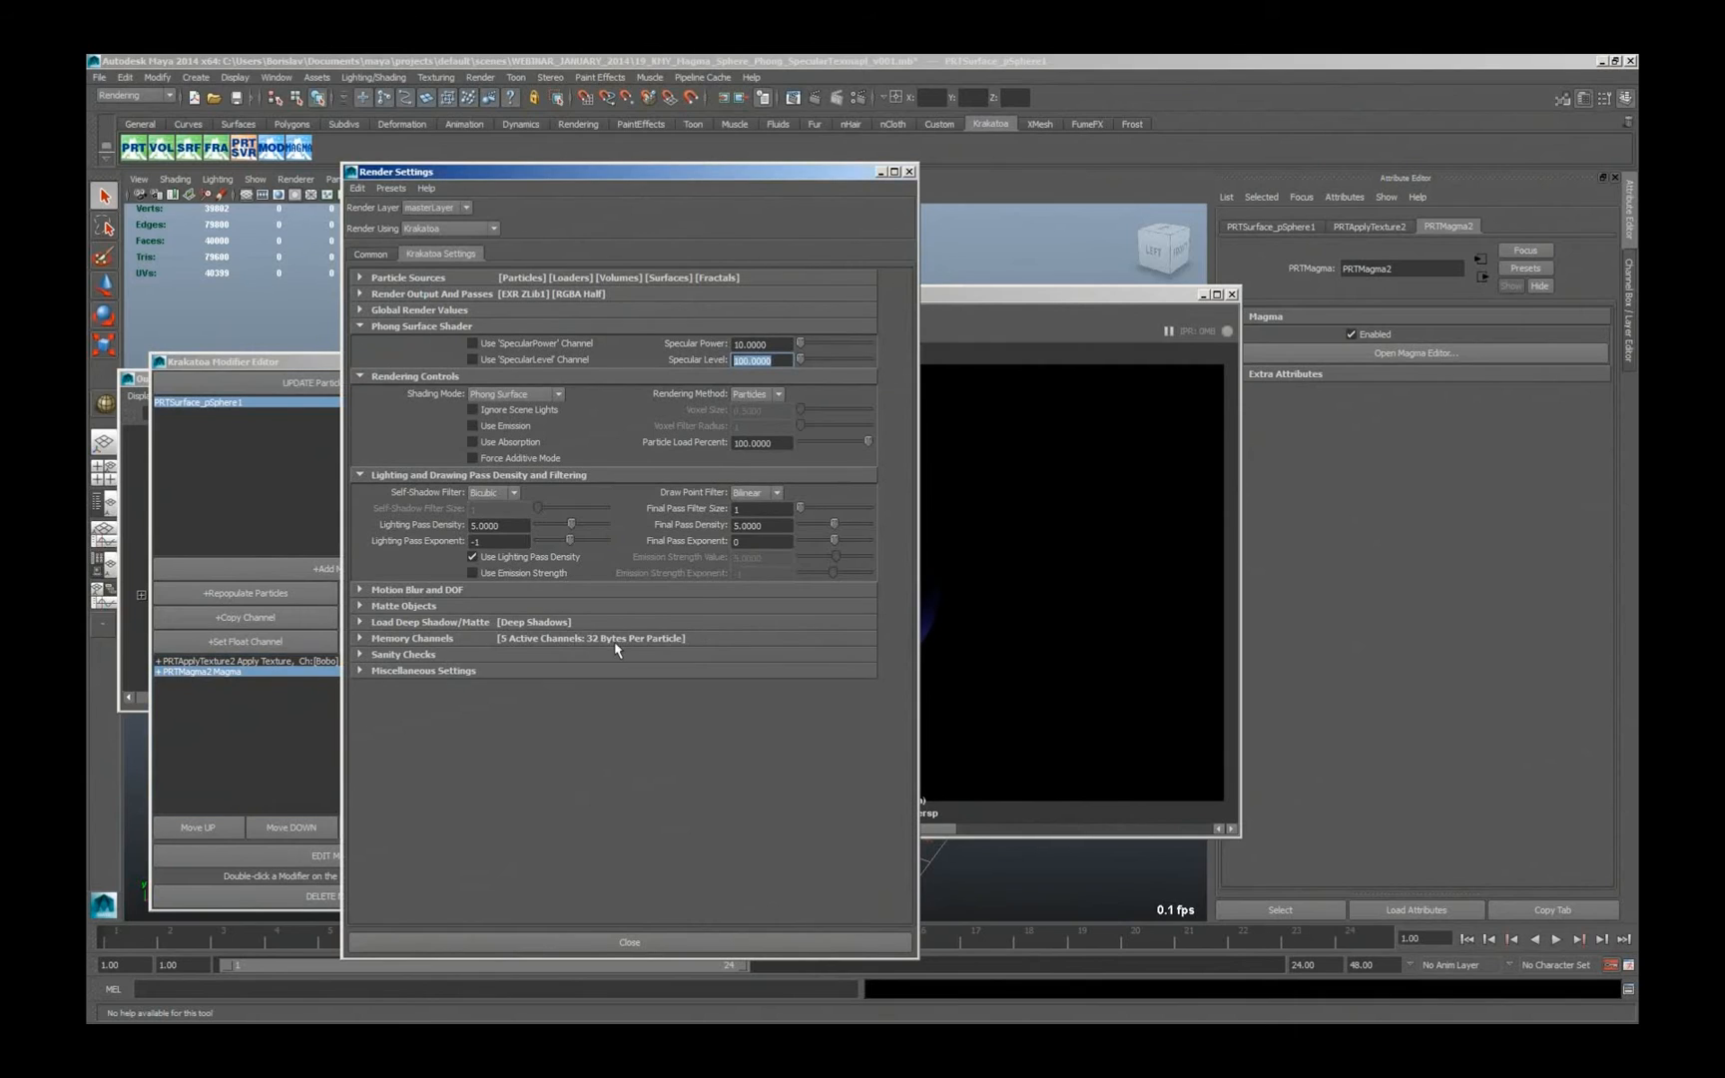
click(412, 638)
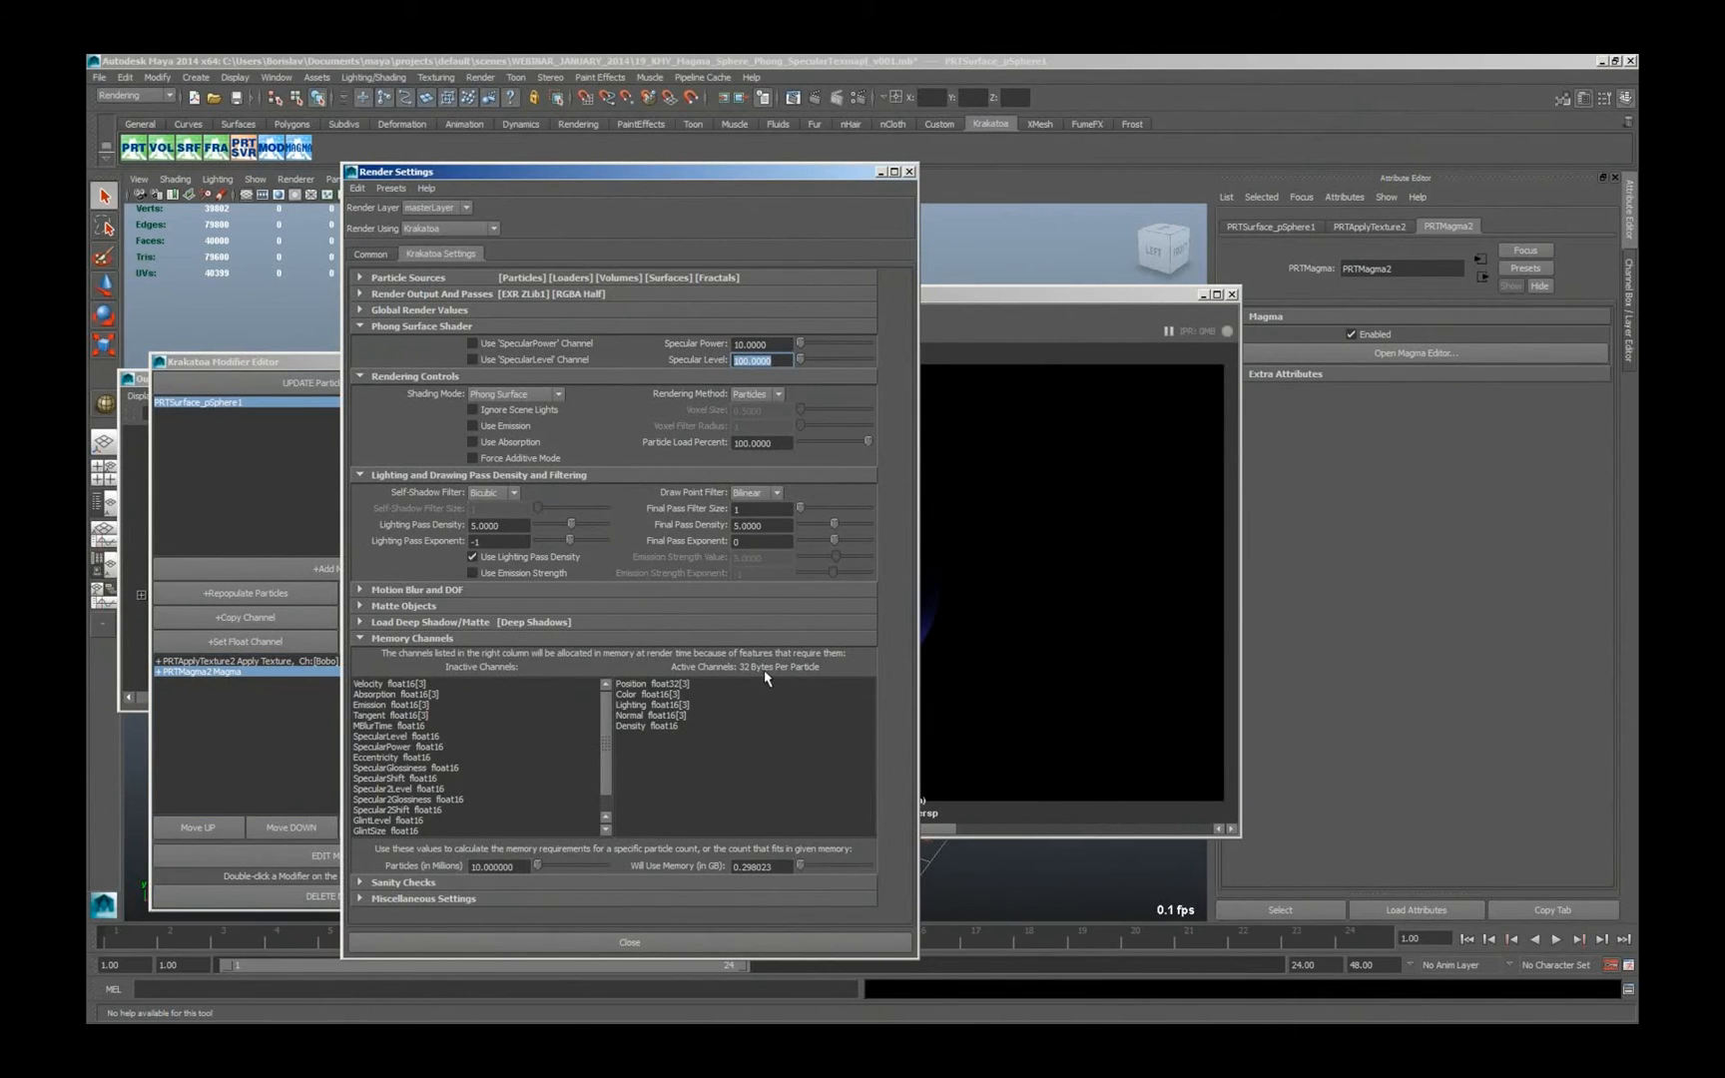
click(503, 345)
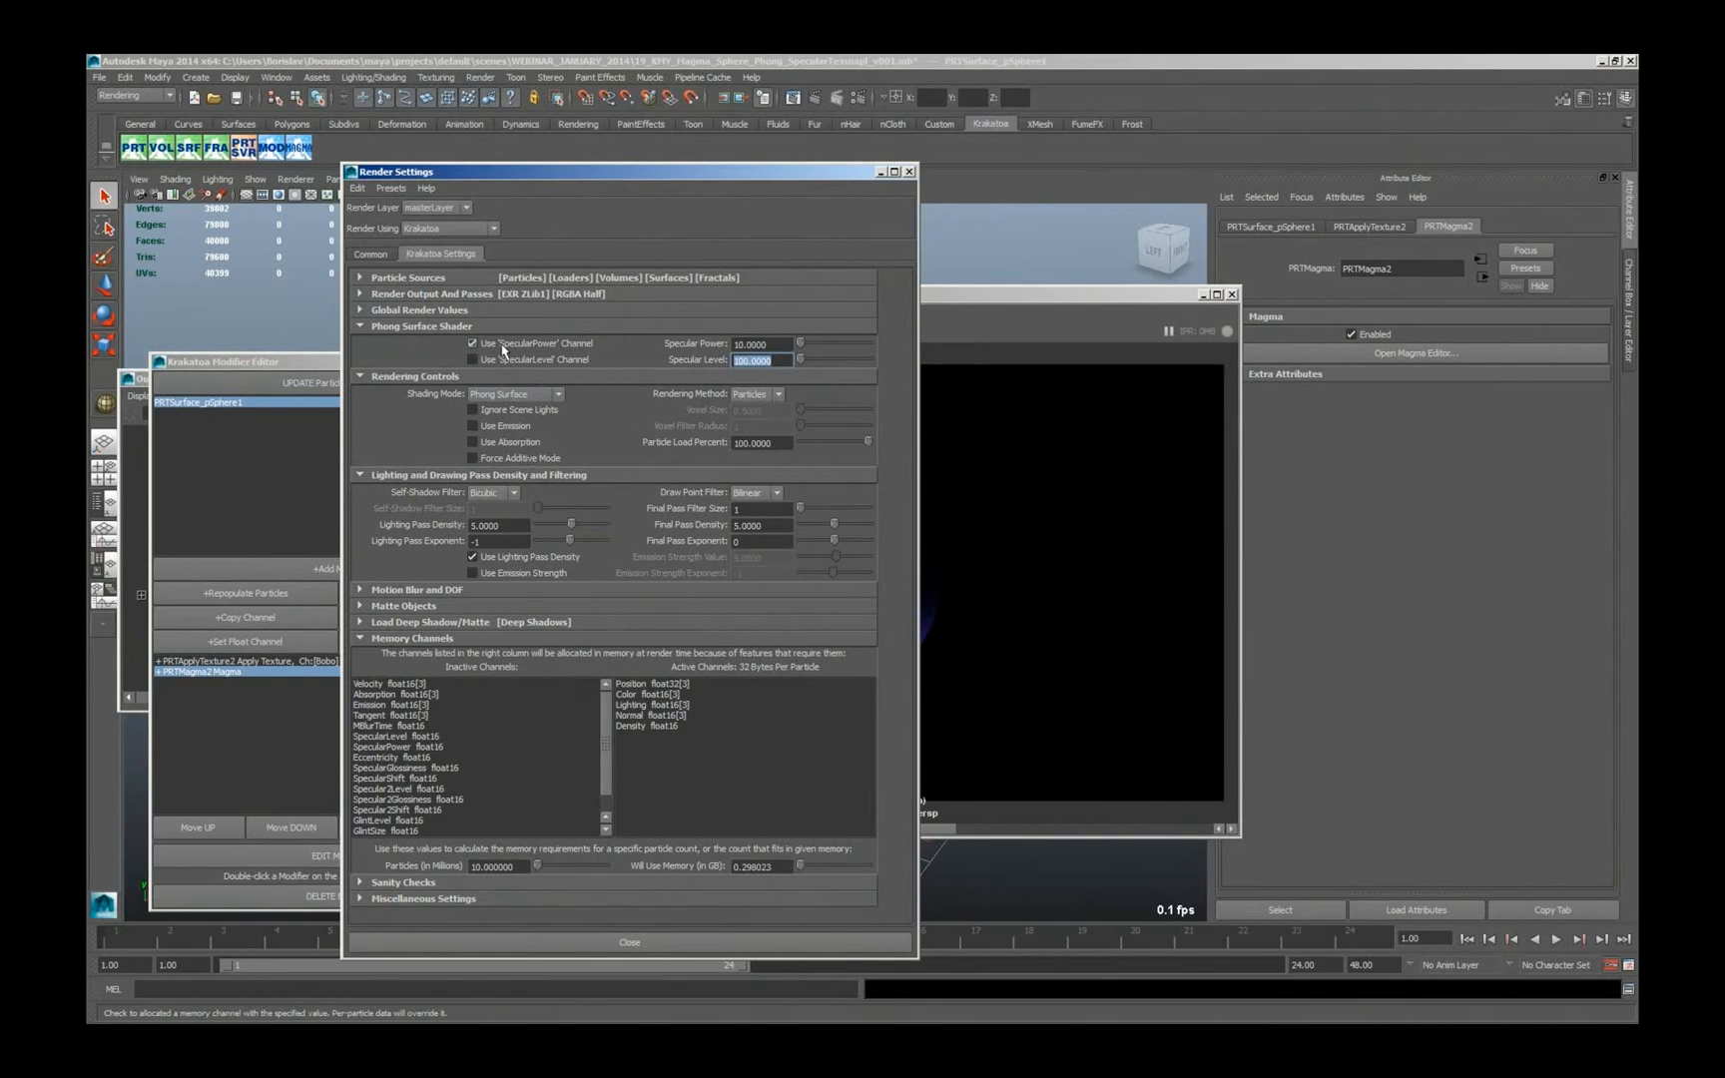
click(504, 359)
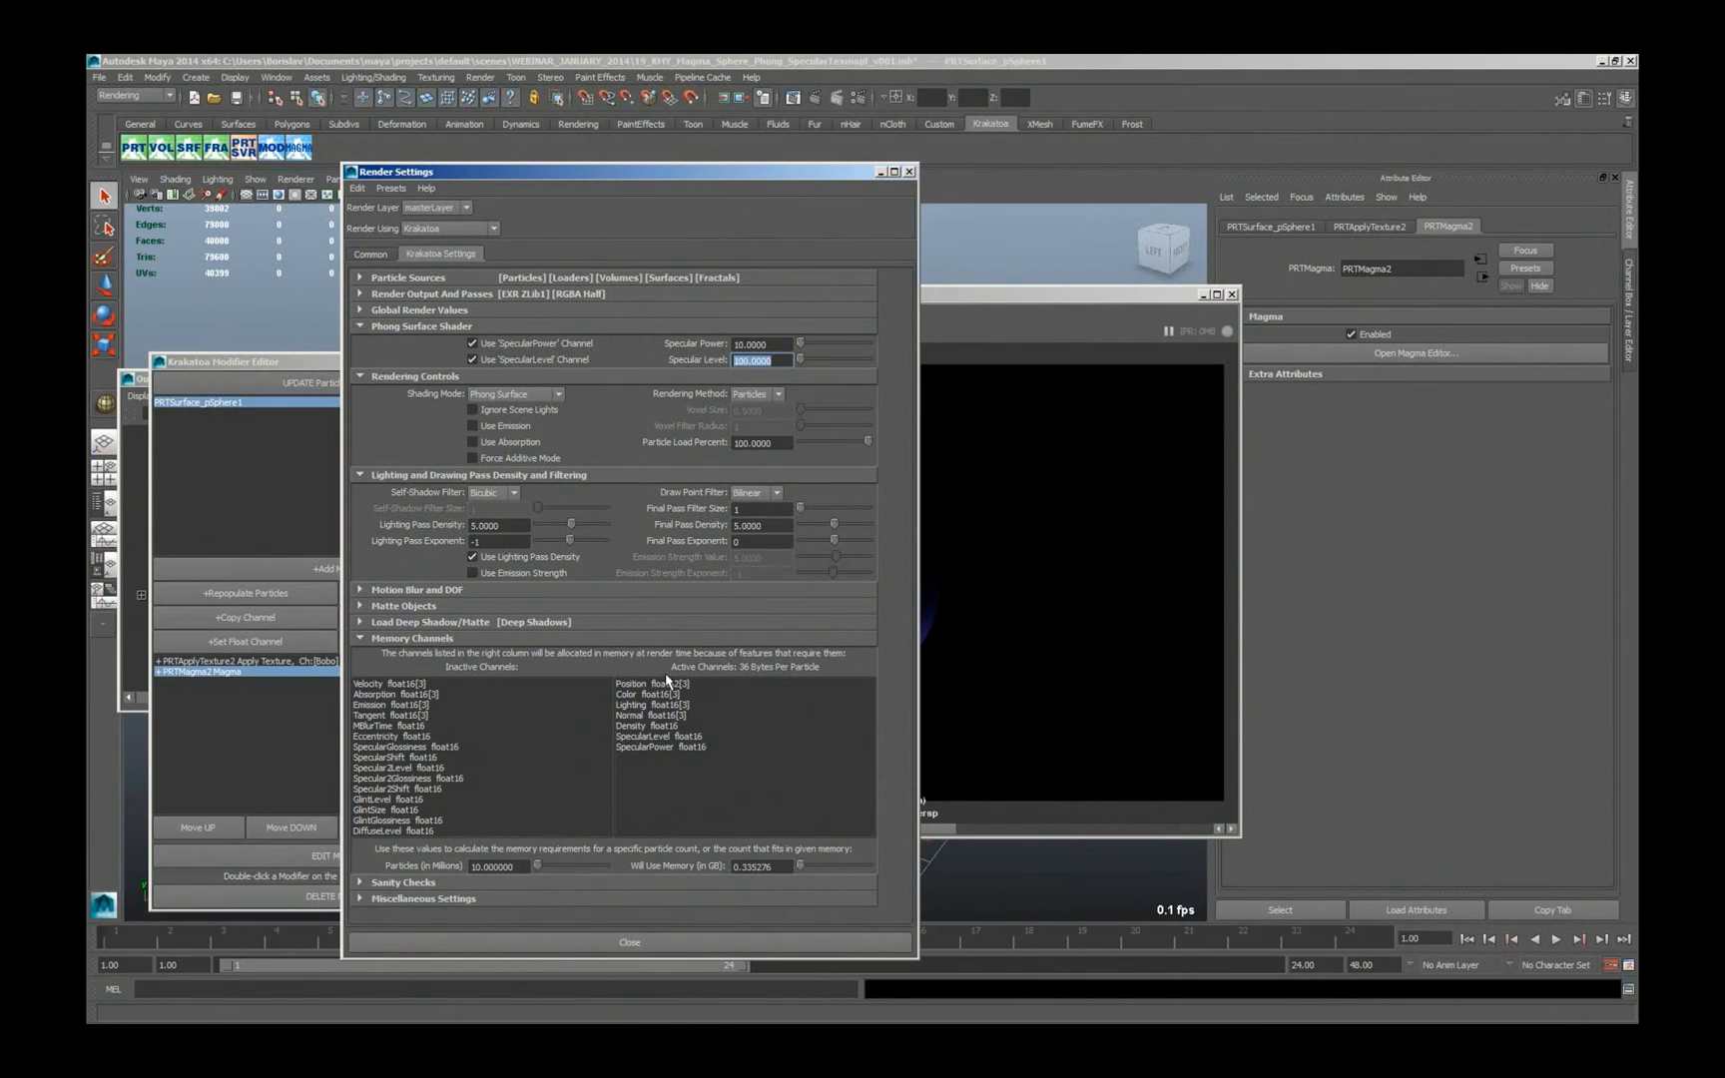
Switch the shading mode to Marschner and enable all ten of its per-particle channels, from 'SpecularLevel' through 'DiffuseLevel'
click(514, 393)
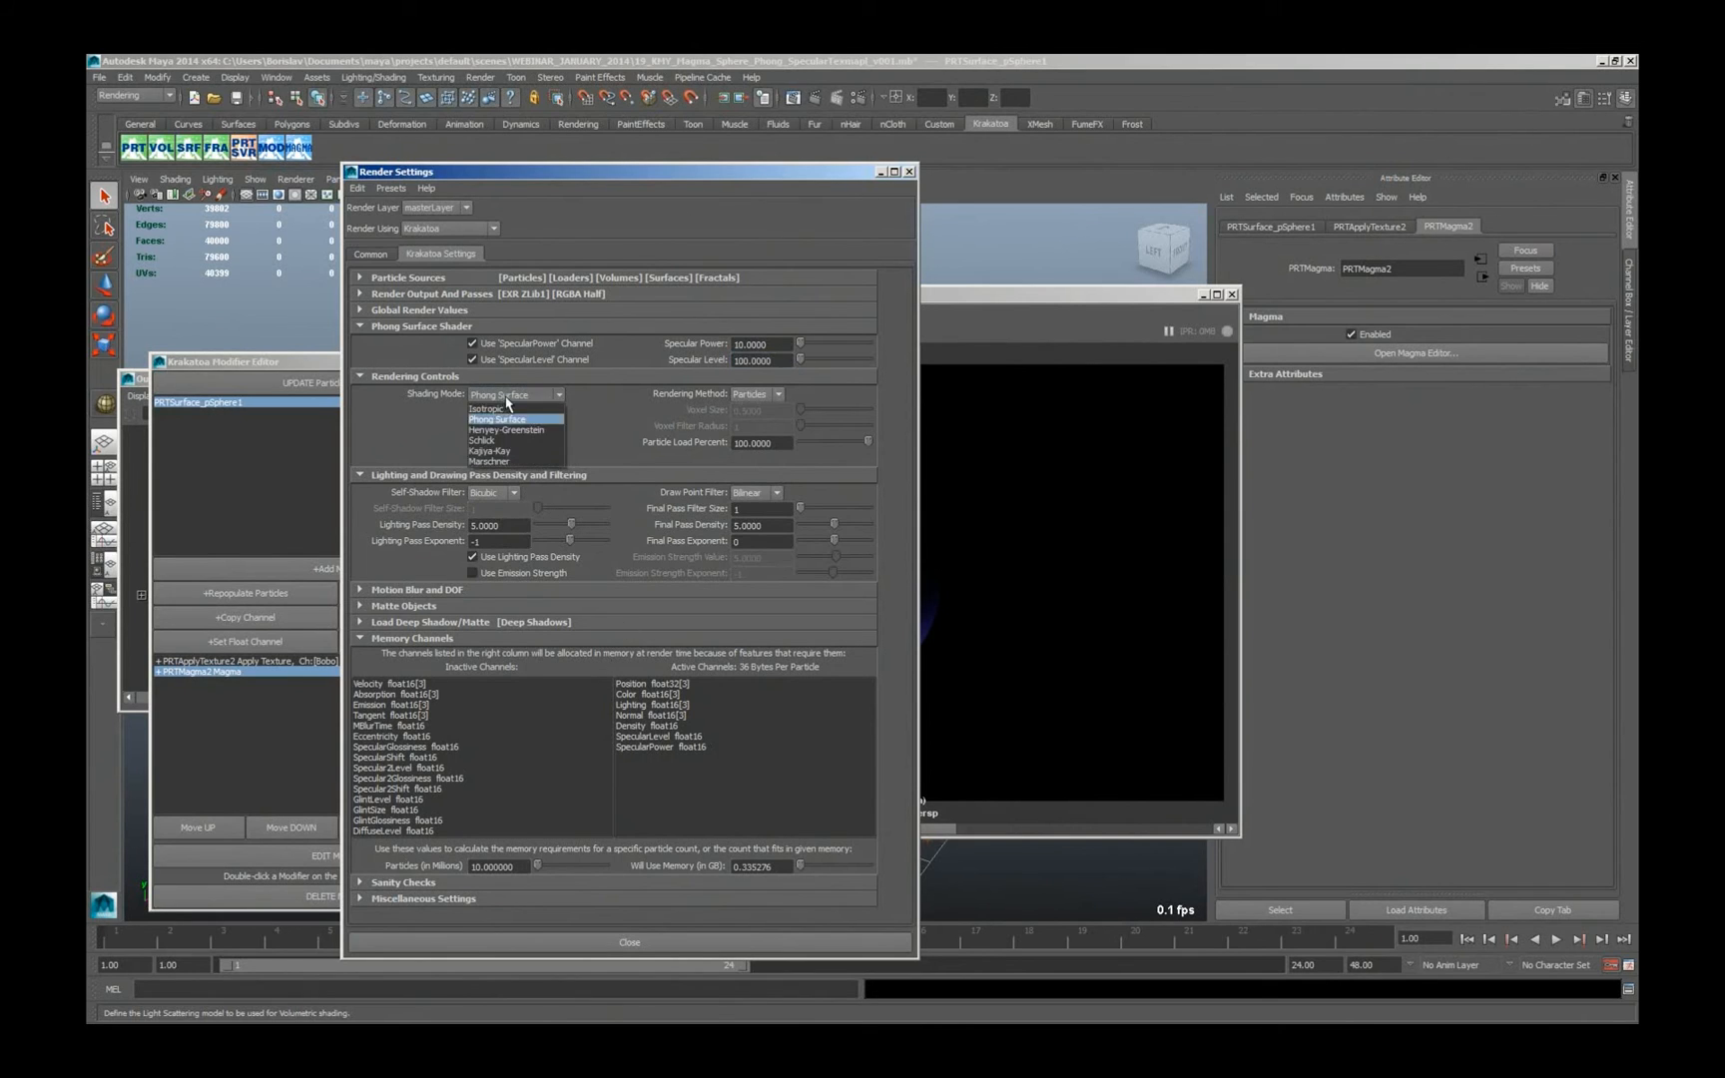
click(505, 466)
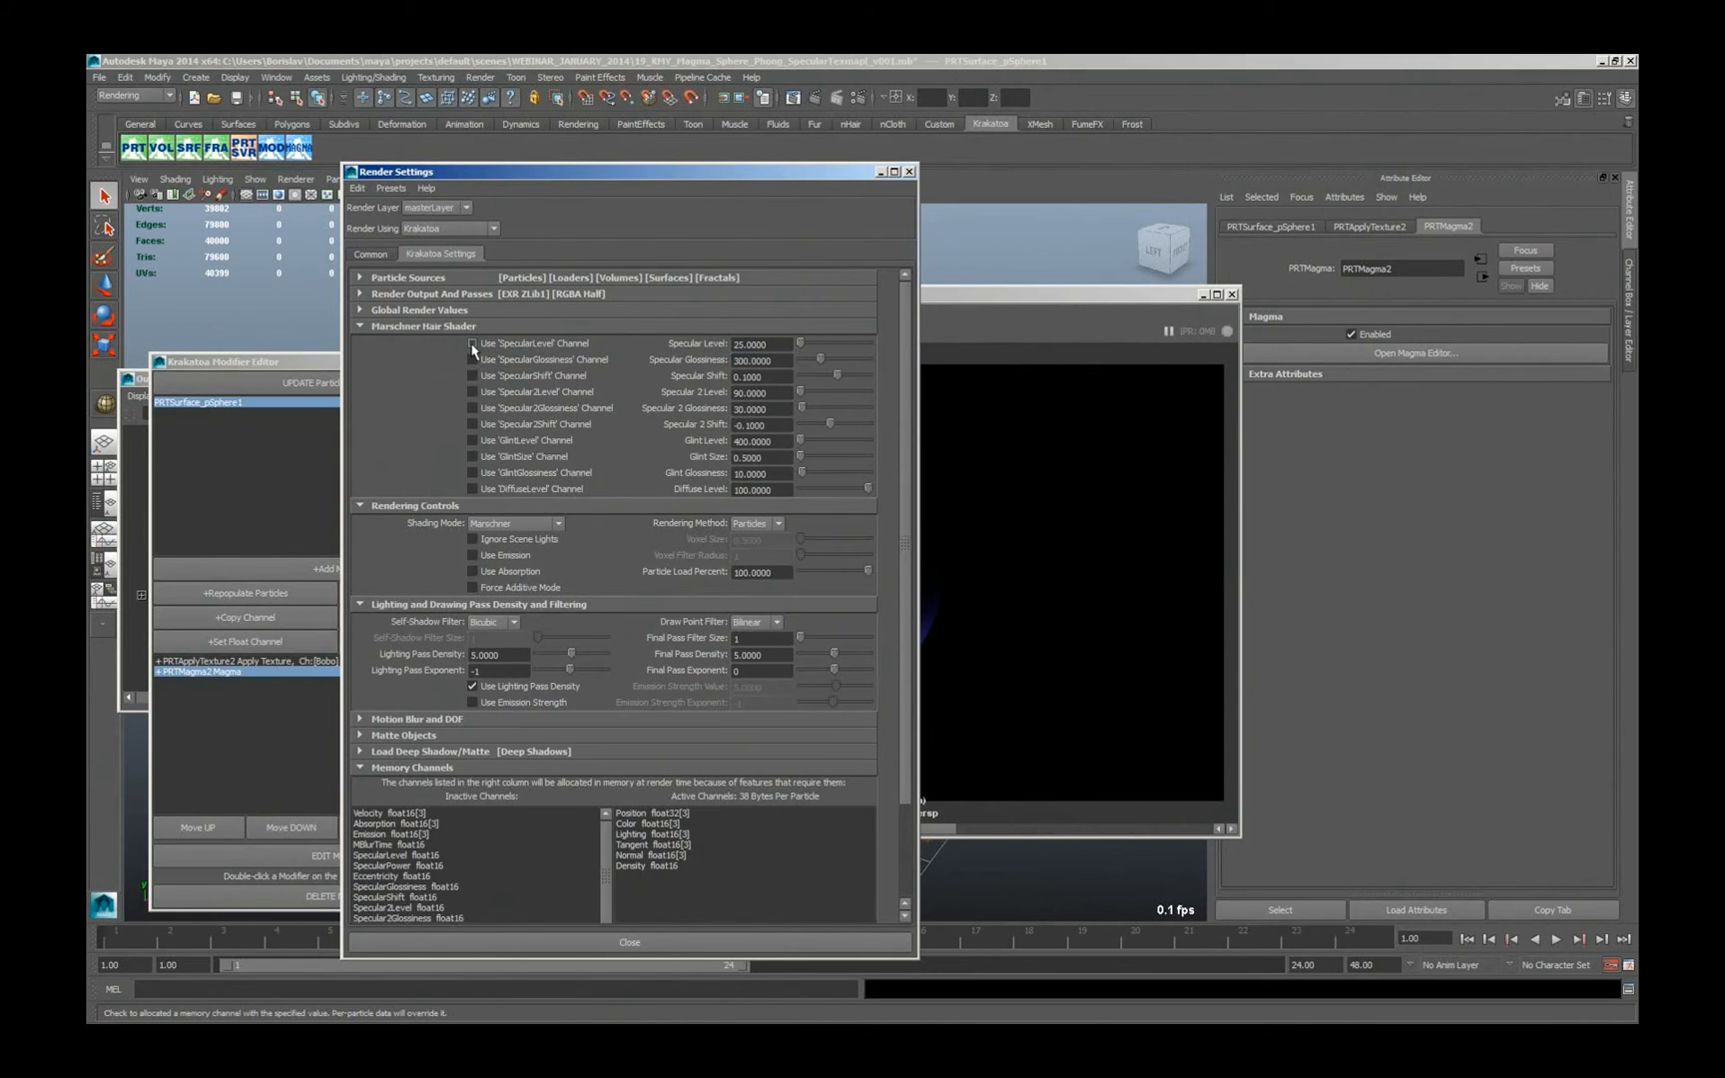
click(474, 360)
click(473, 375)
click(473, 392)
click(473, 408)
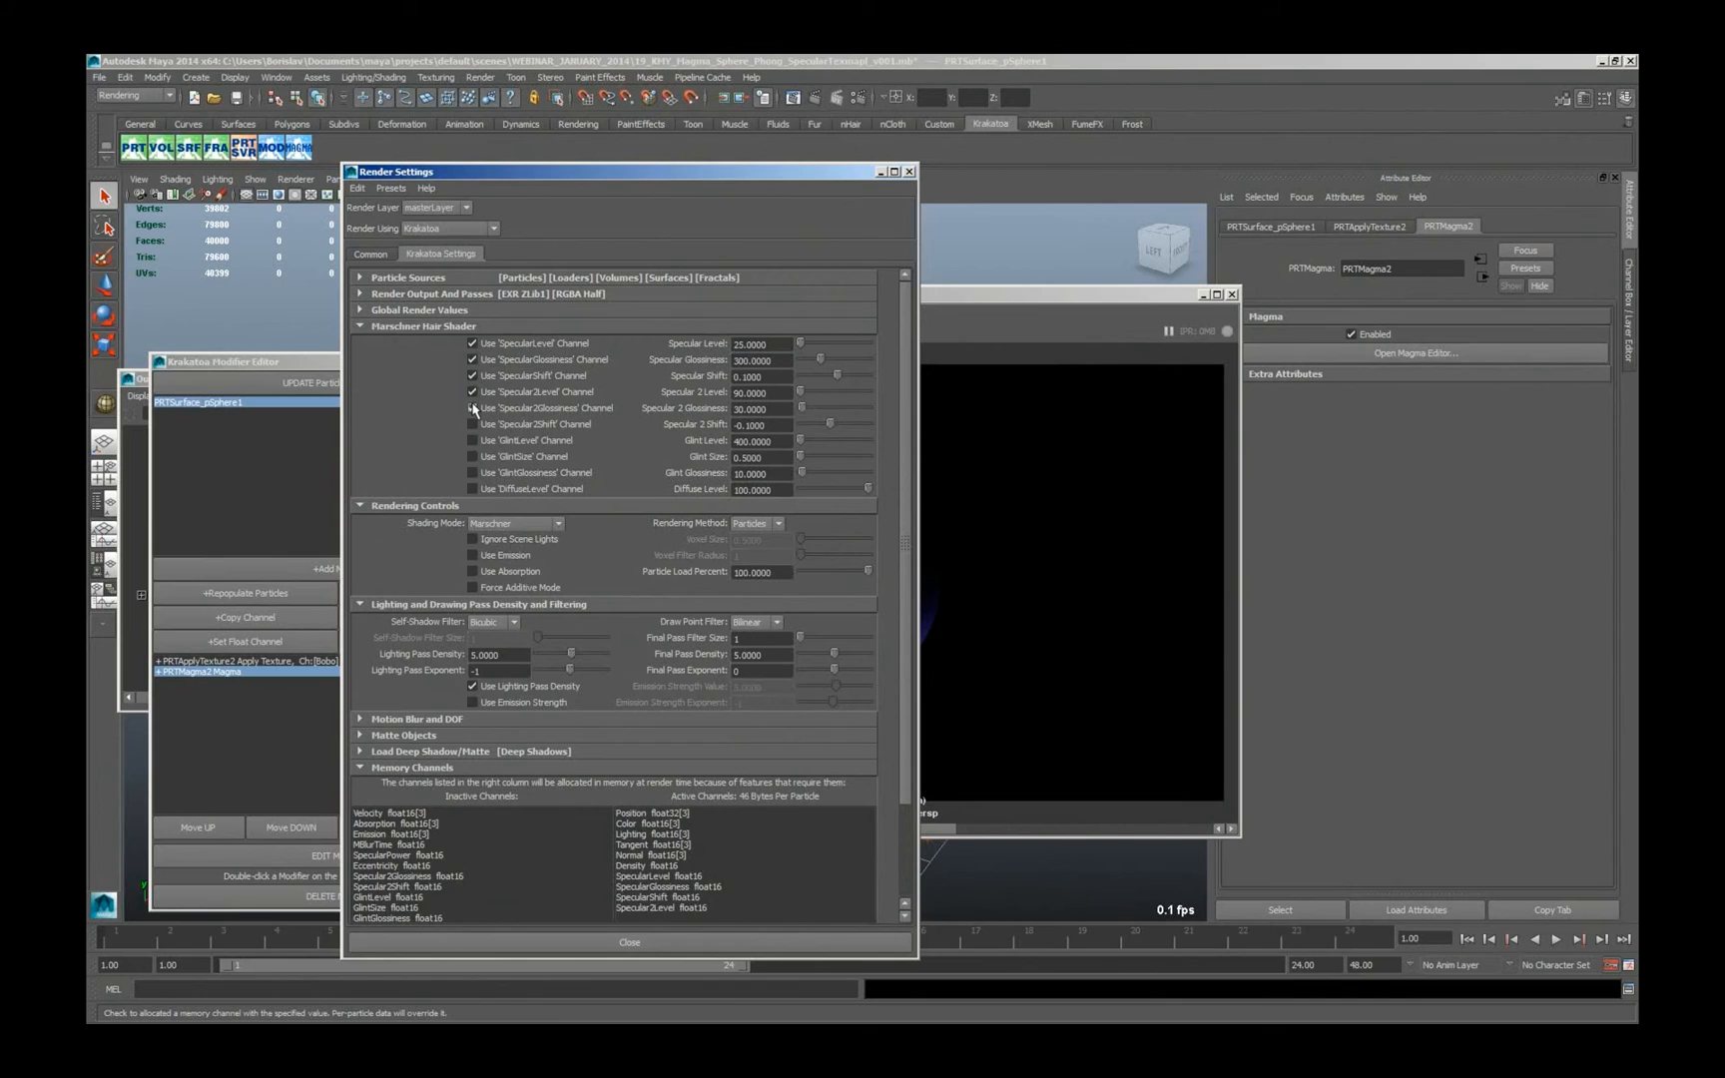
click(473, 424)
click(473, 439)
click(473, 457)
click(473, 472)
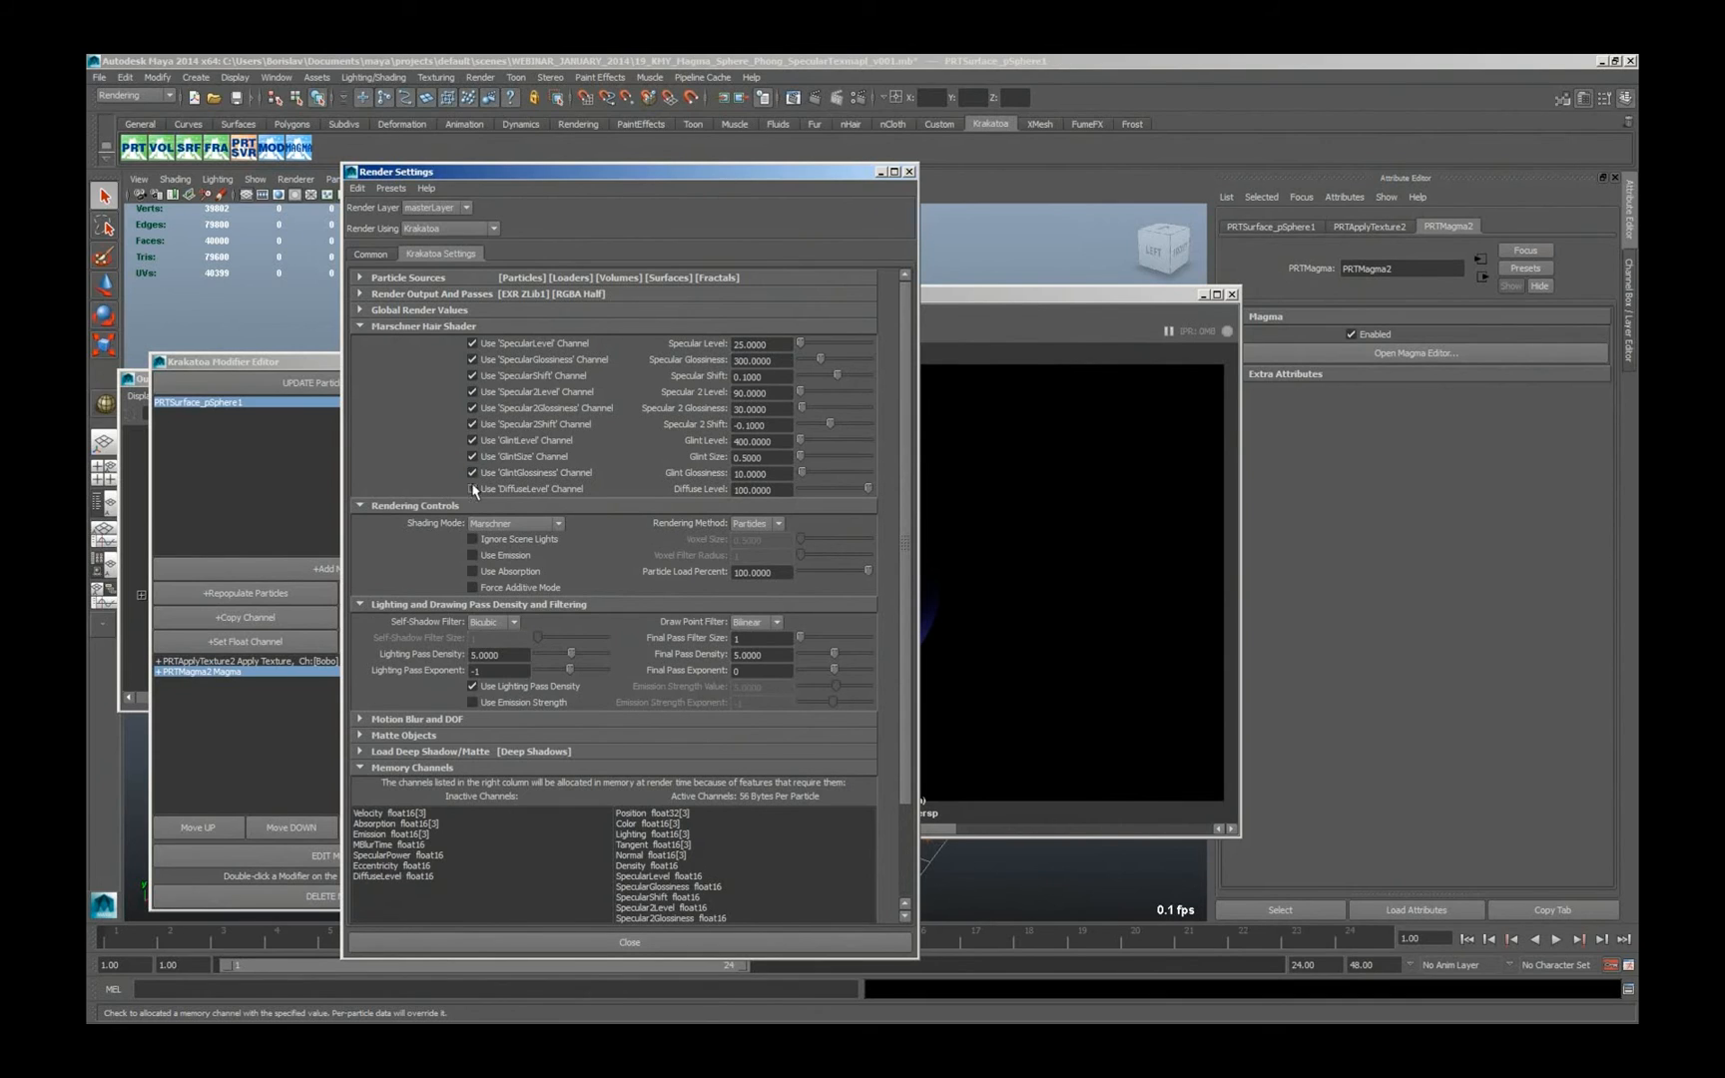
click(473, 488)
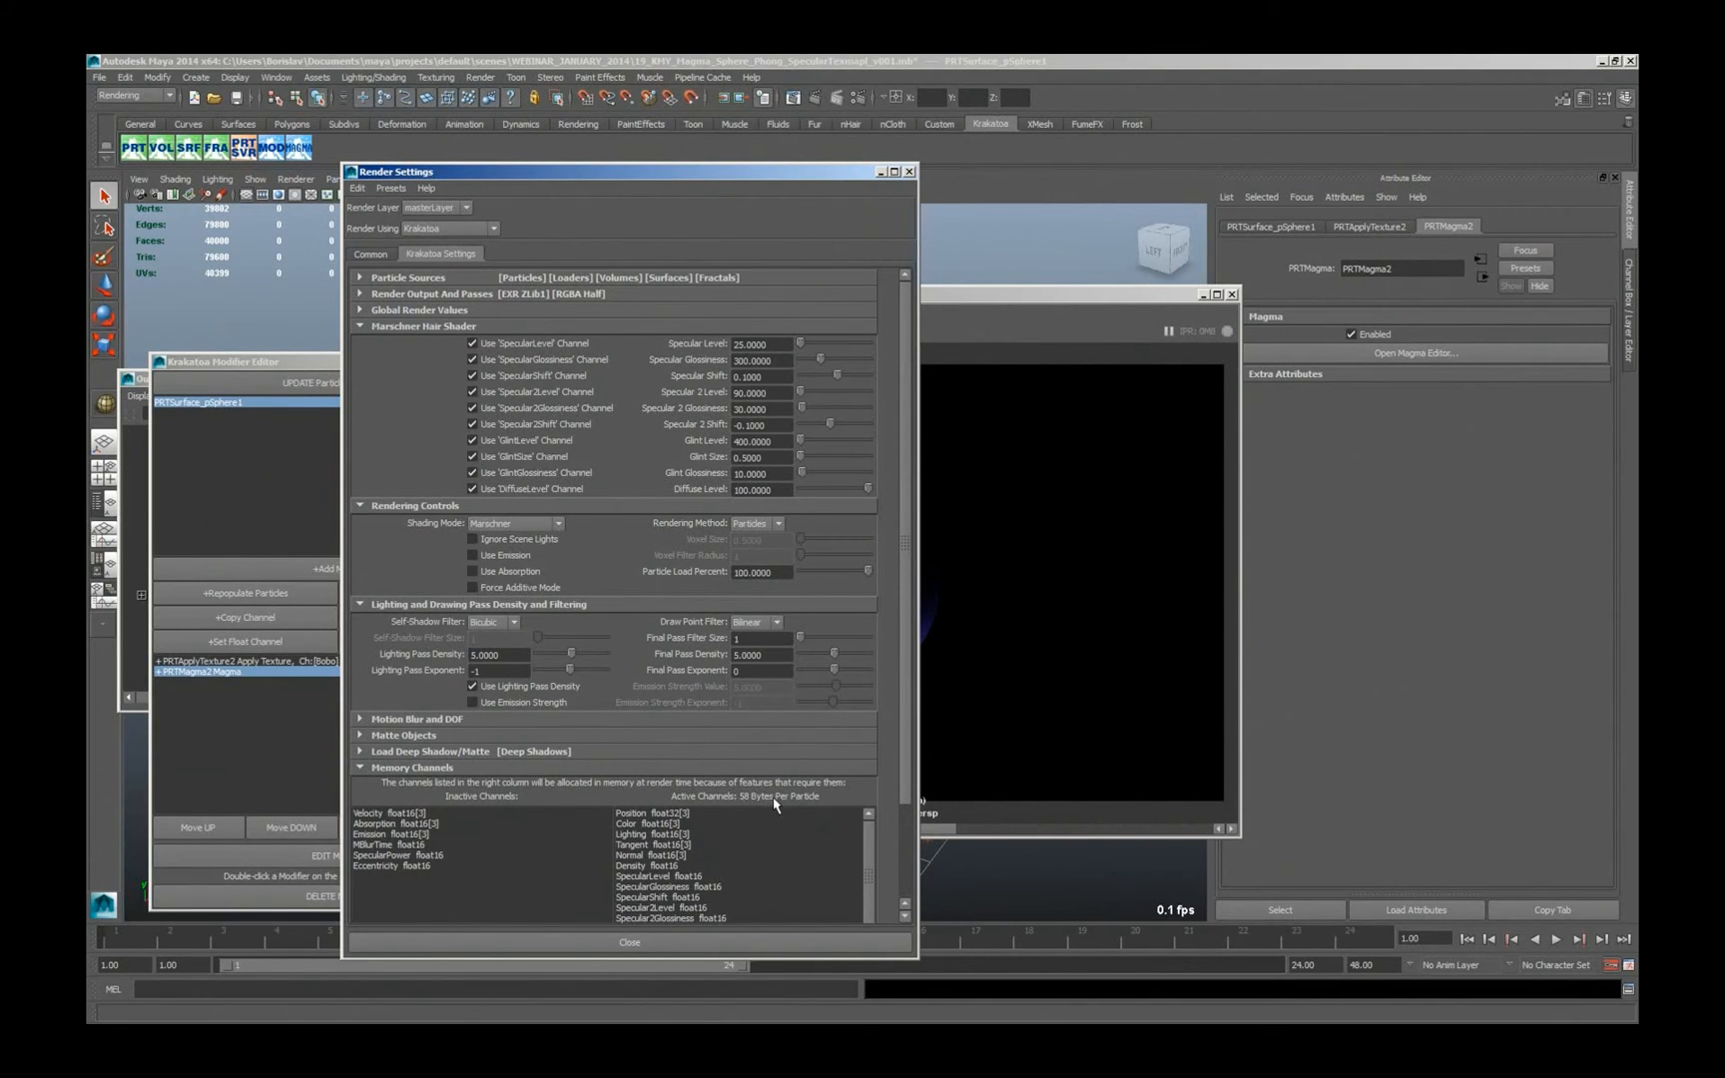
Disable all ten Marschner Hair Shader channels again, from 'DiffuseLevel' back up to 'SpecularLevel'
click(484, 488)
click(484, 472)
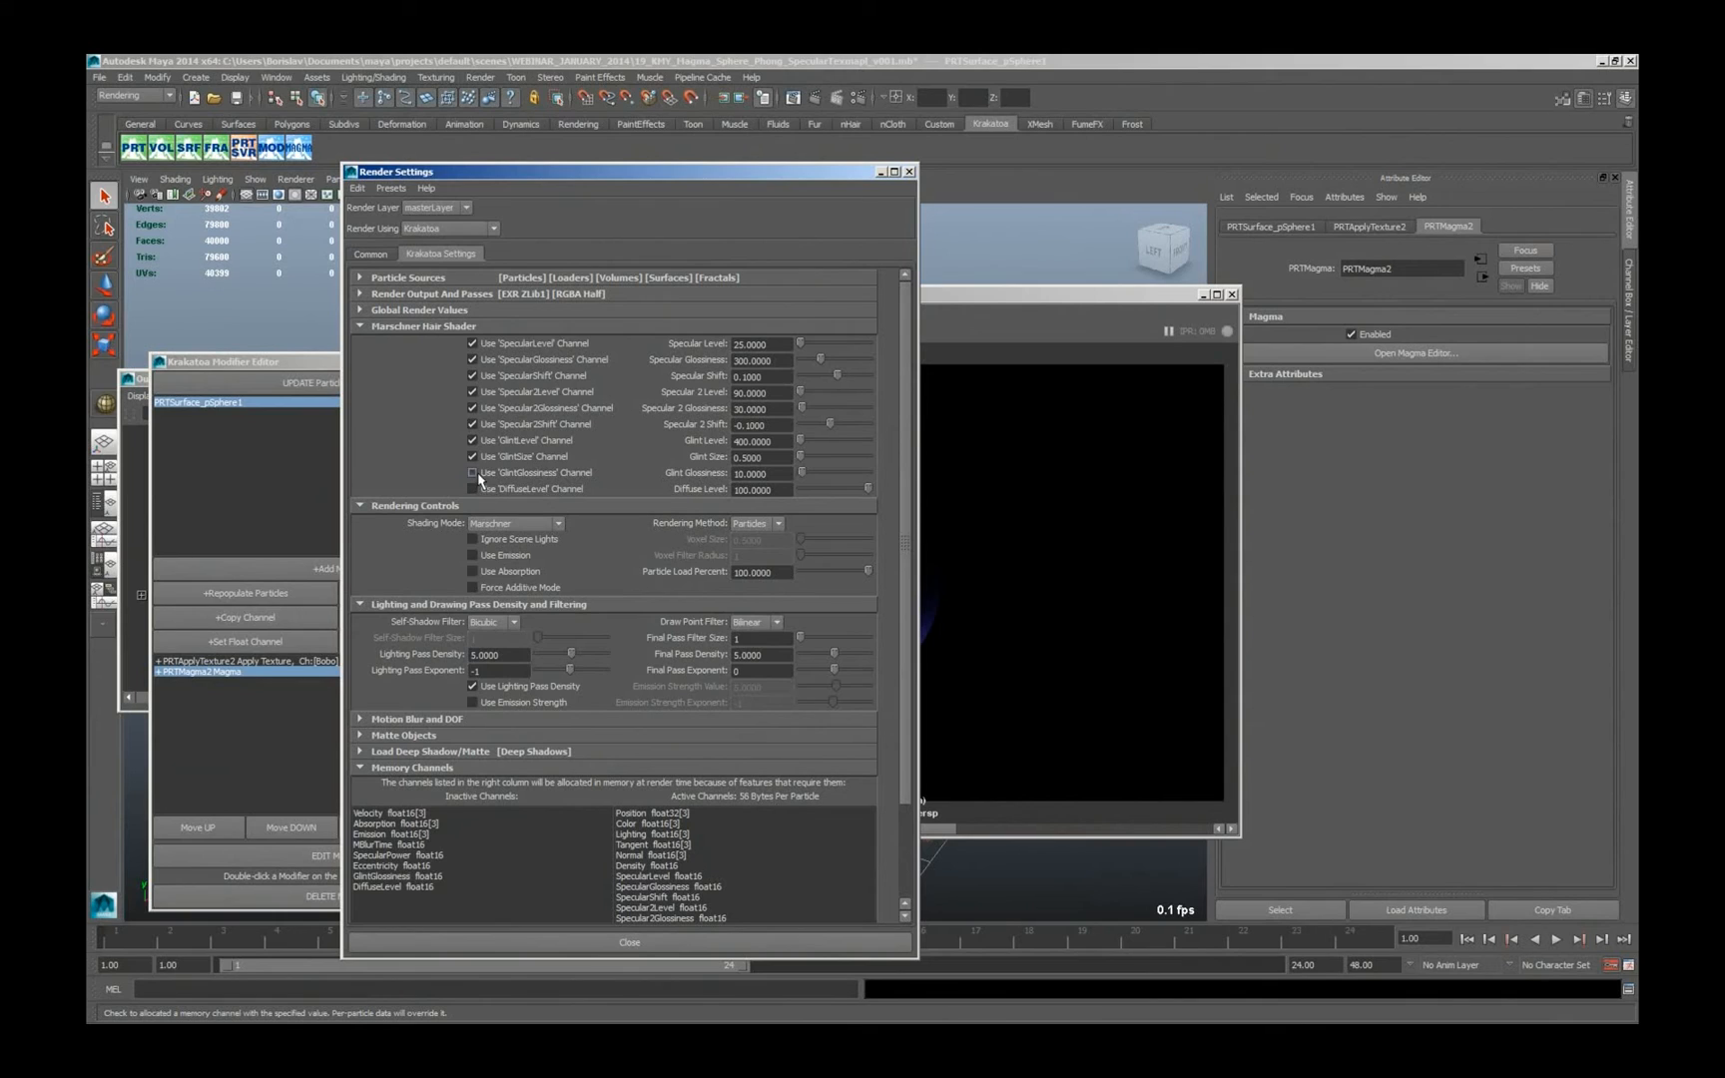
click(506, 455)
click(508, 441)
click(512, 424)
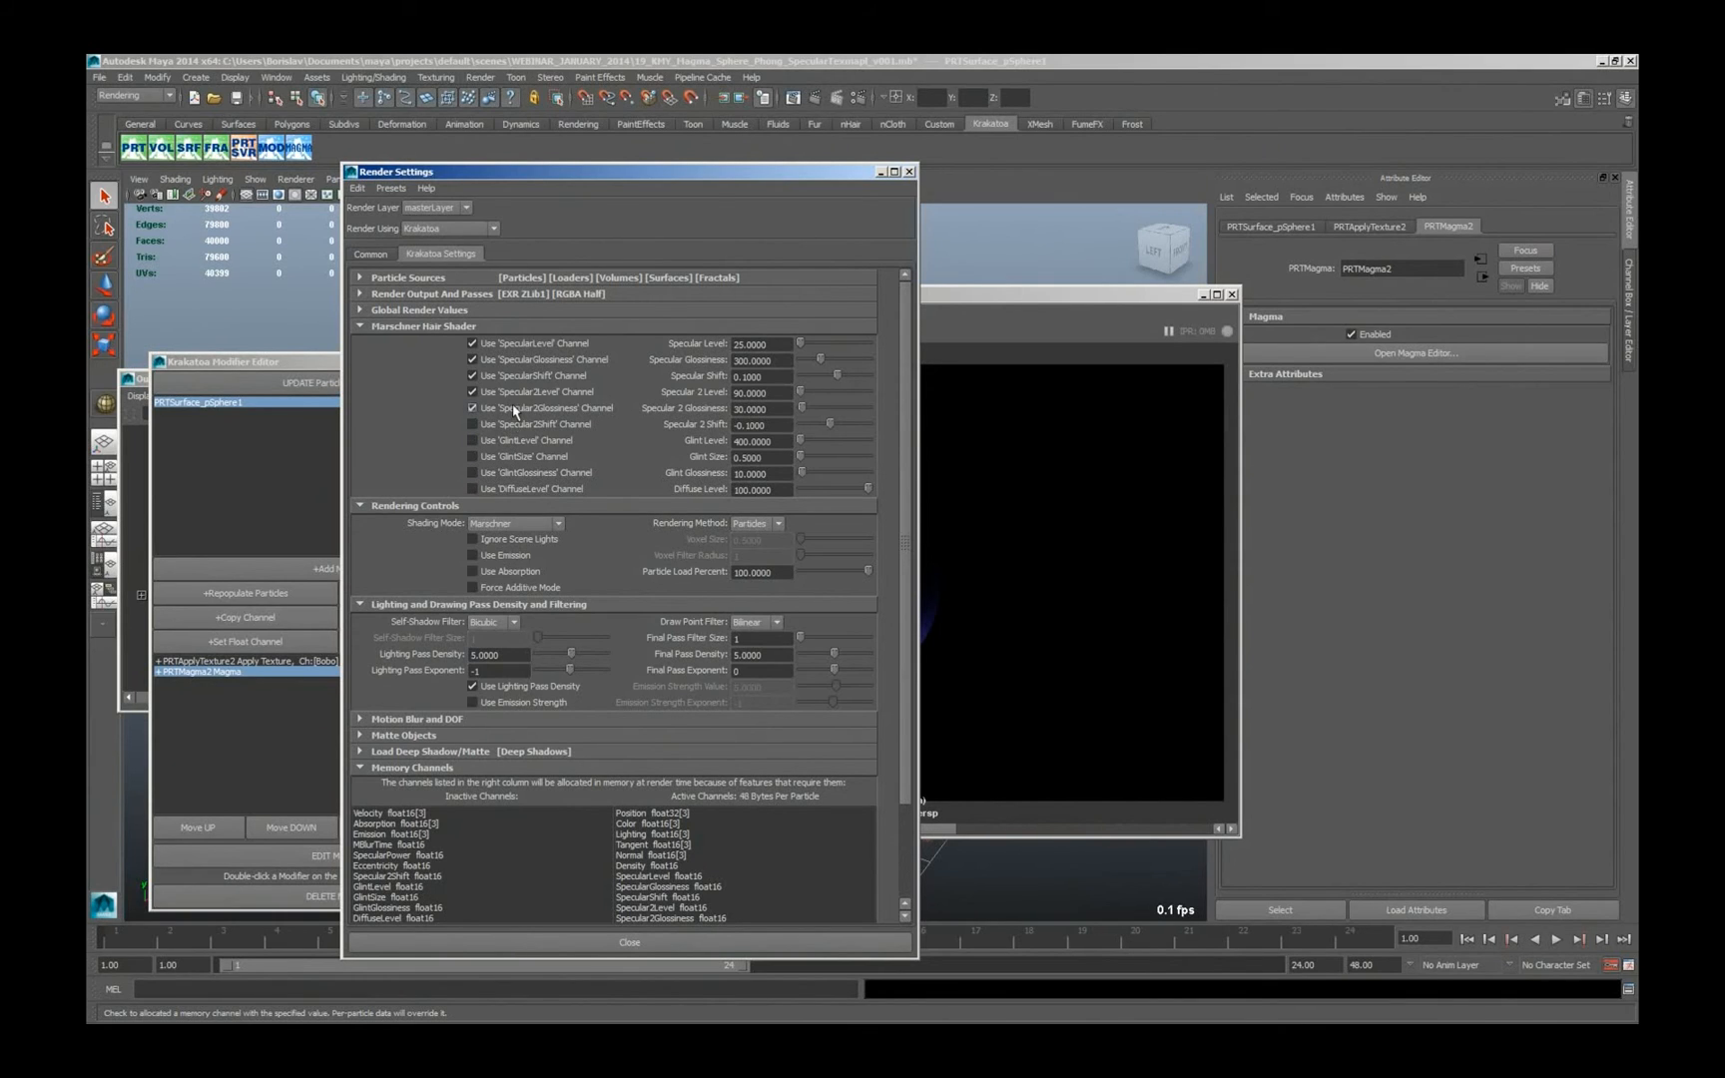
click(513, 408)
click(514, 392)
click(514, 376)
click(514, 360)
click(515, 344)
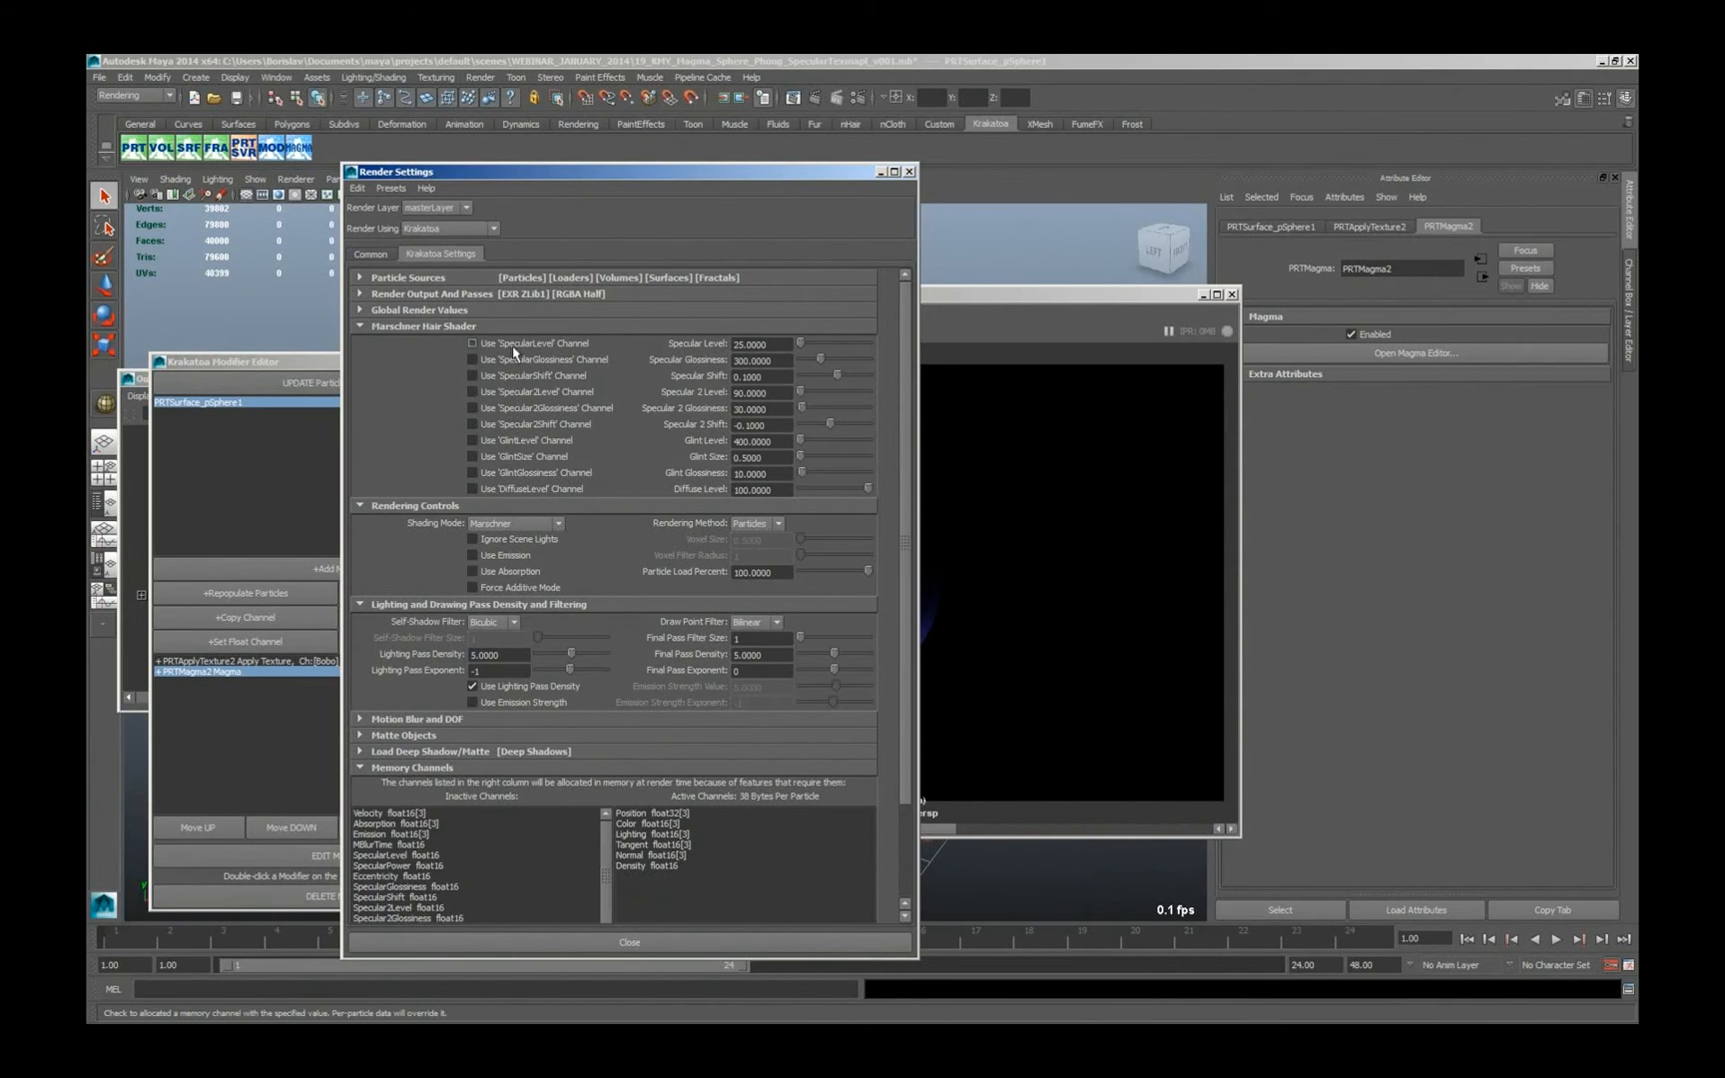
Collapse and reopen the Marschner Hair Shader settings, and toggle the 'SpecularLevel' channel on and off to check its memory use
click(531, 327)
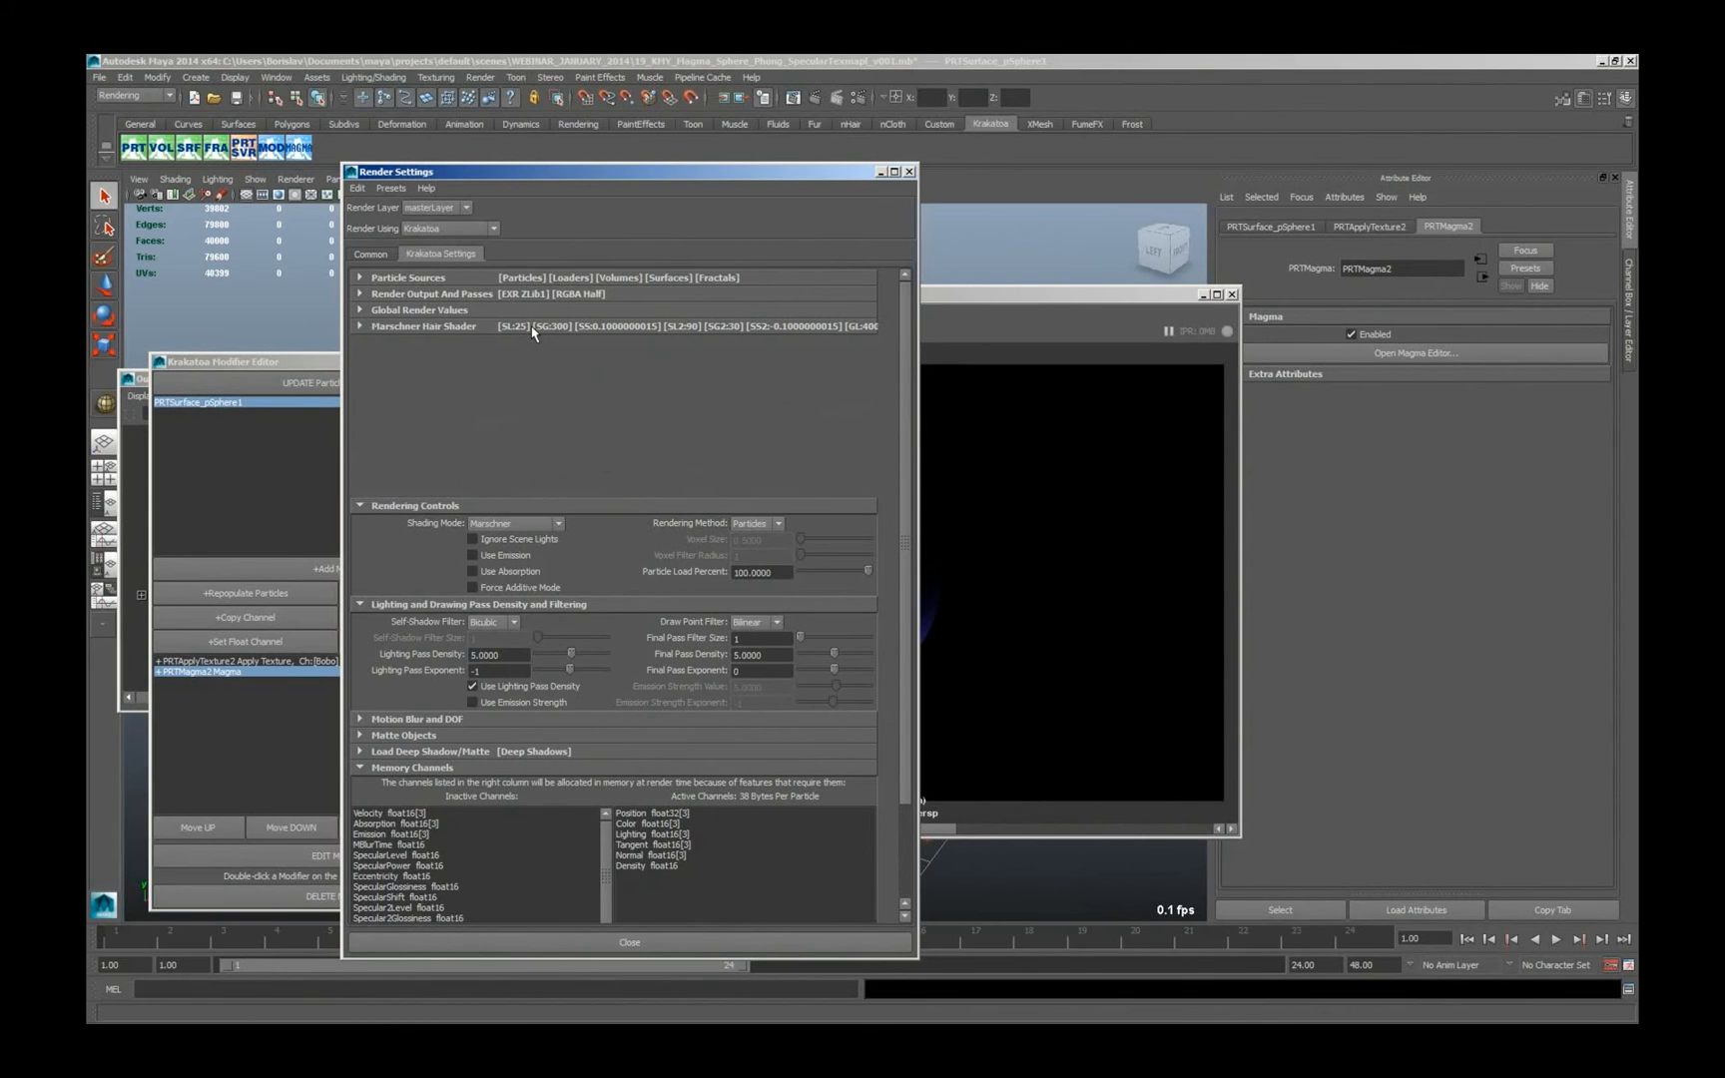
click(531, 328)
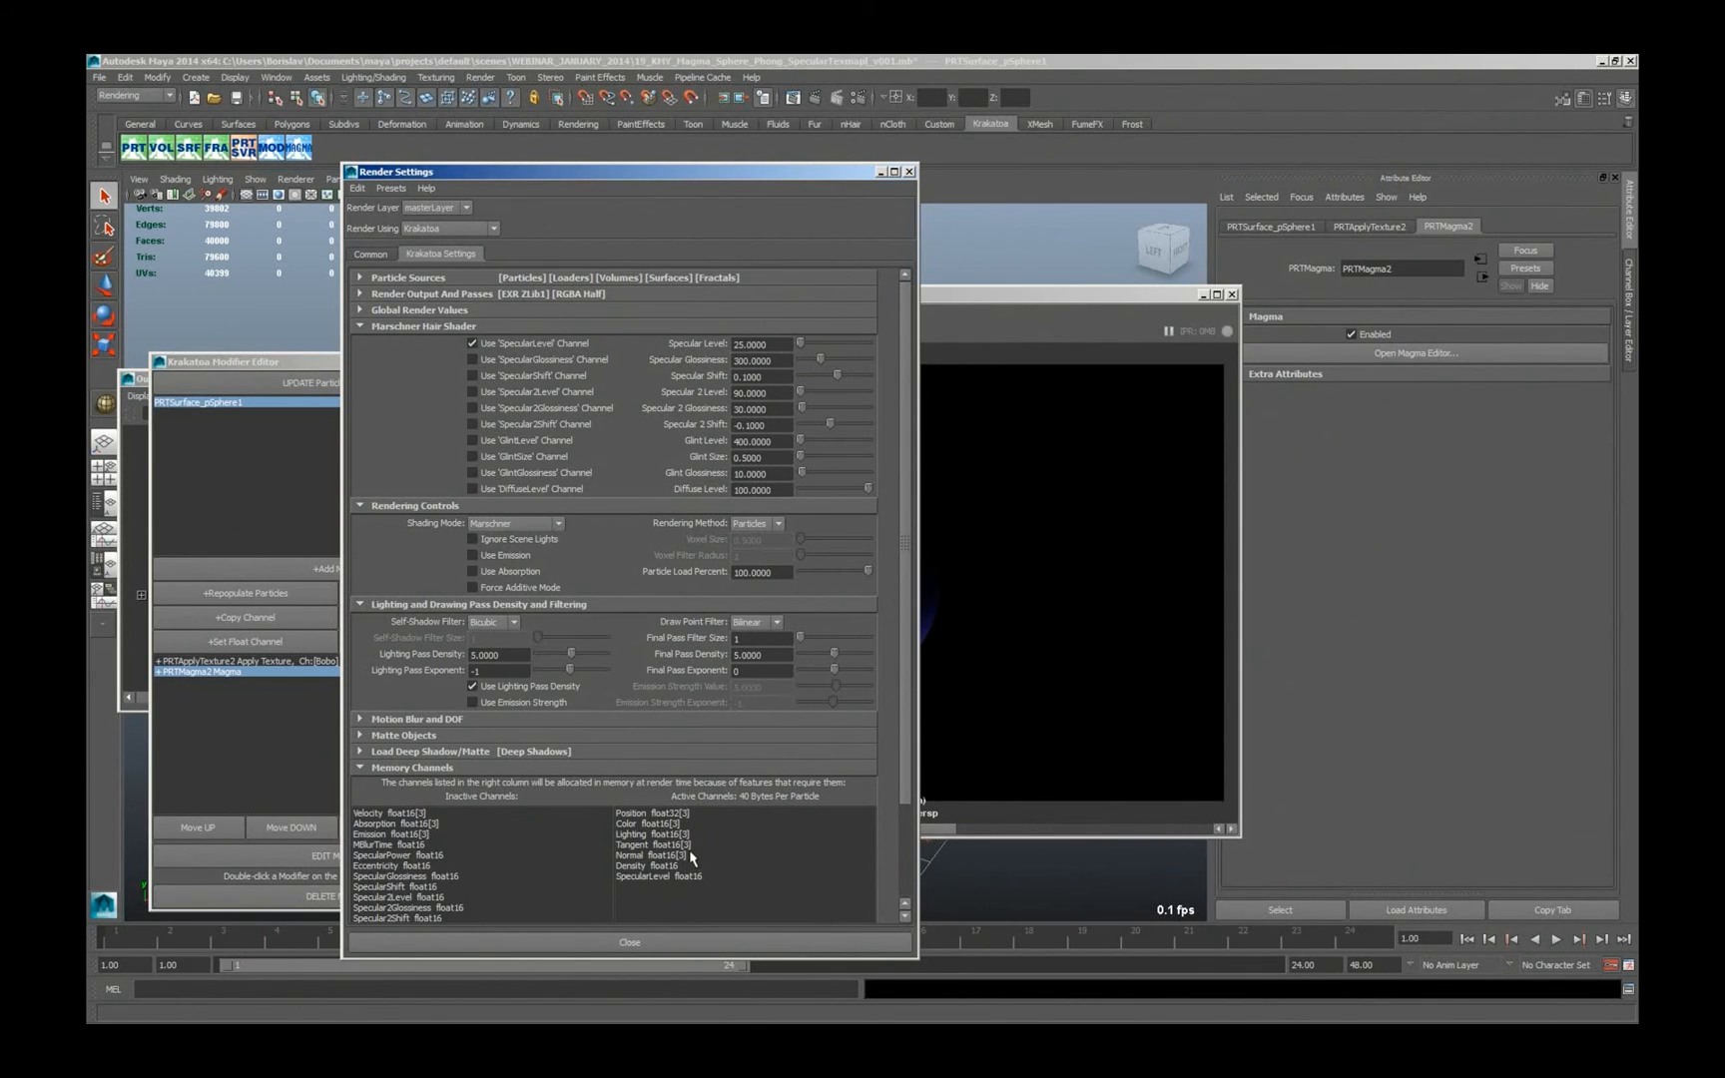
click(548, 343)
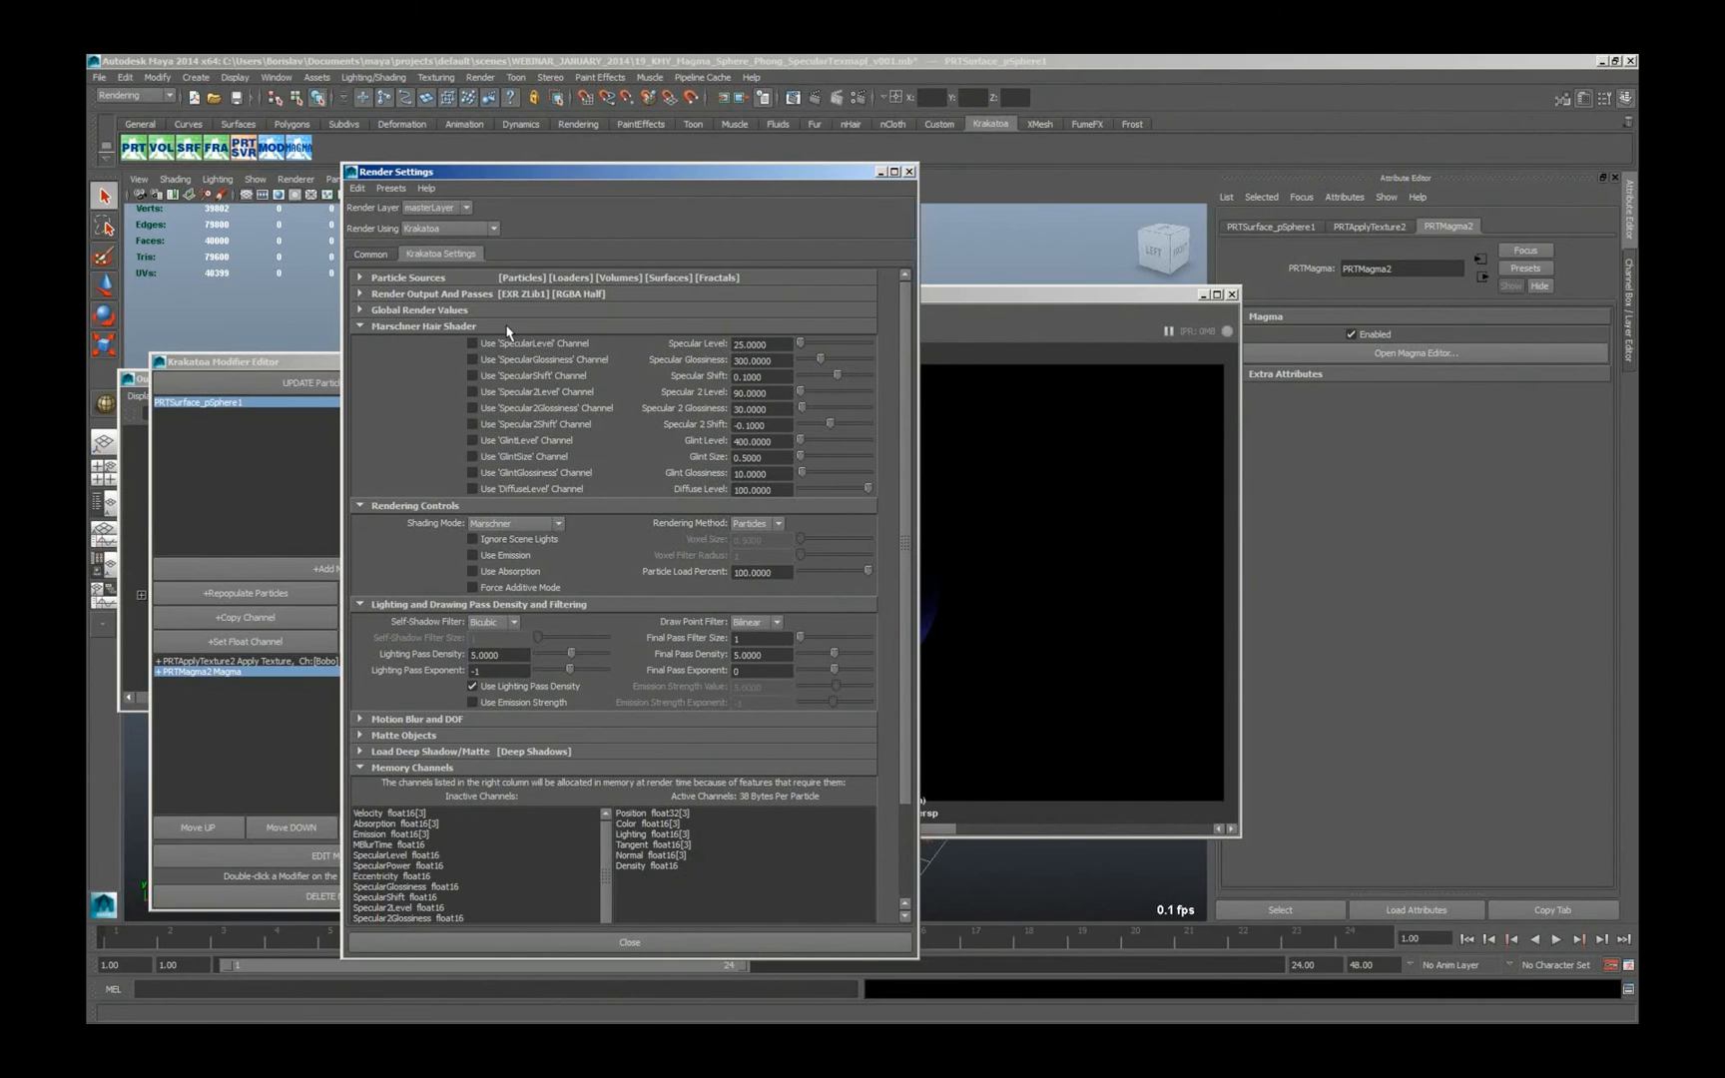
Collapse the Marschner Hair Shader settings and return the shading mode to Phong Surface
click(507, 328)
click(529, 361)
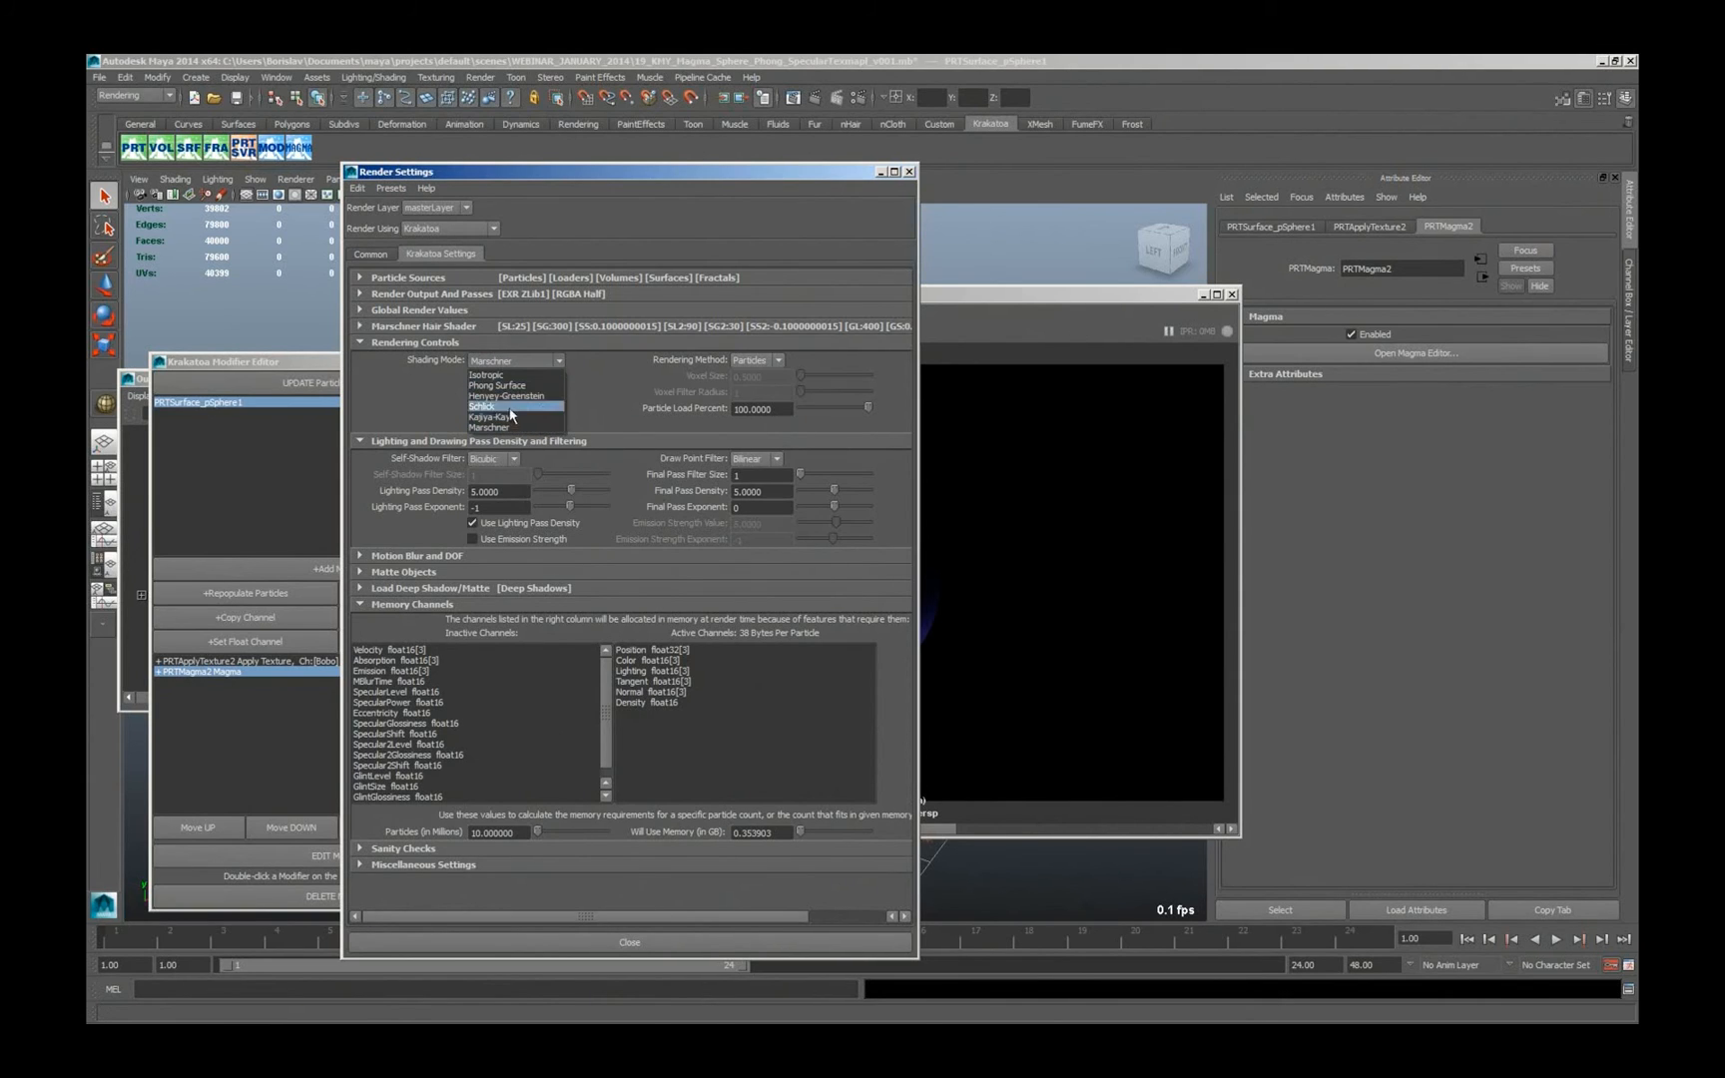
click(496, 385)
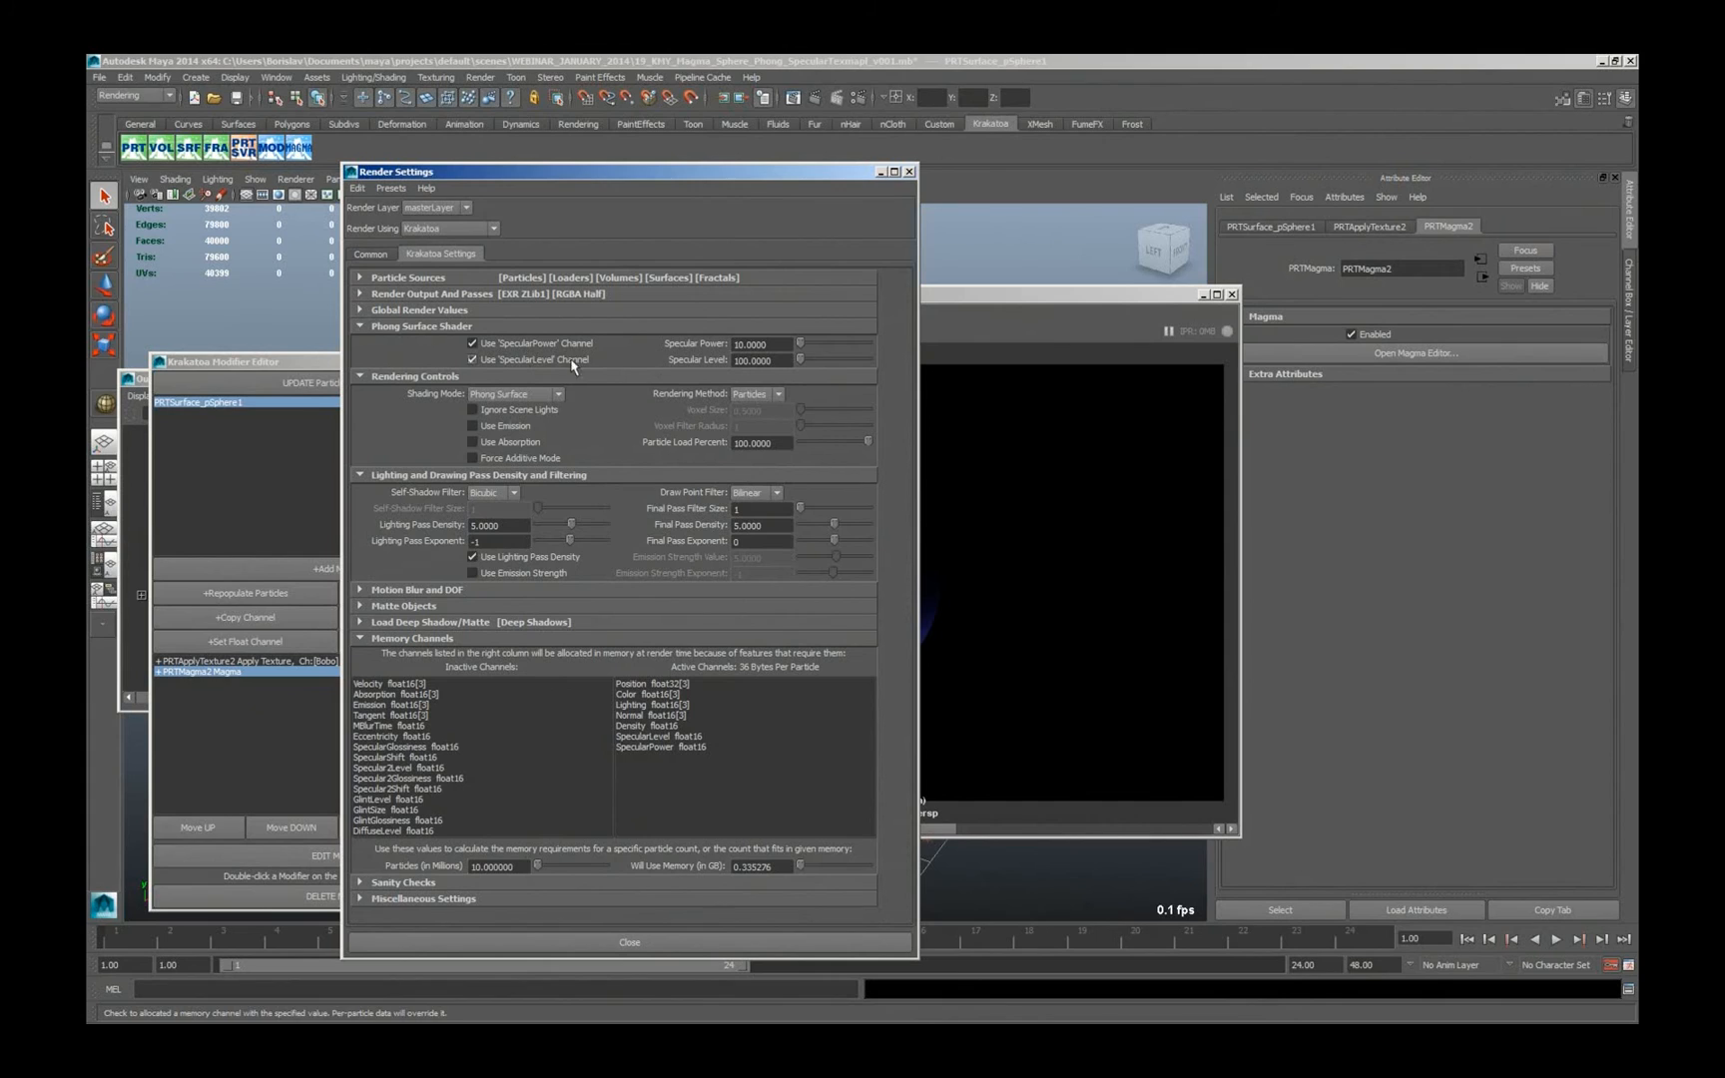
Disable the 'SpecularPower' channel, leaving only 'SpecularLevel' enabled, and render the sphere again
click(565, 345)
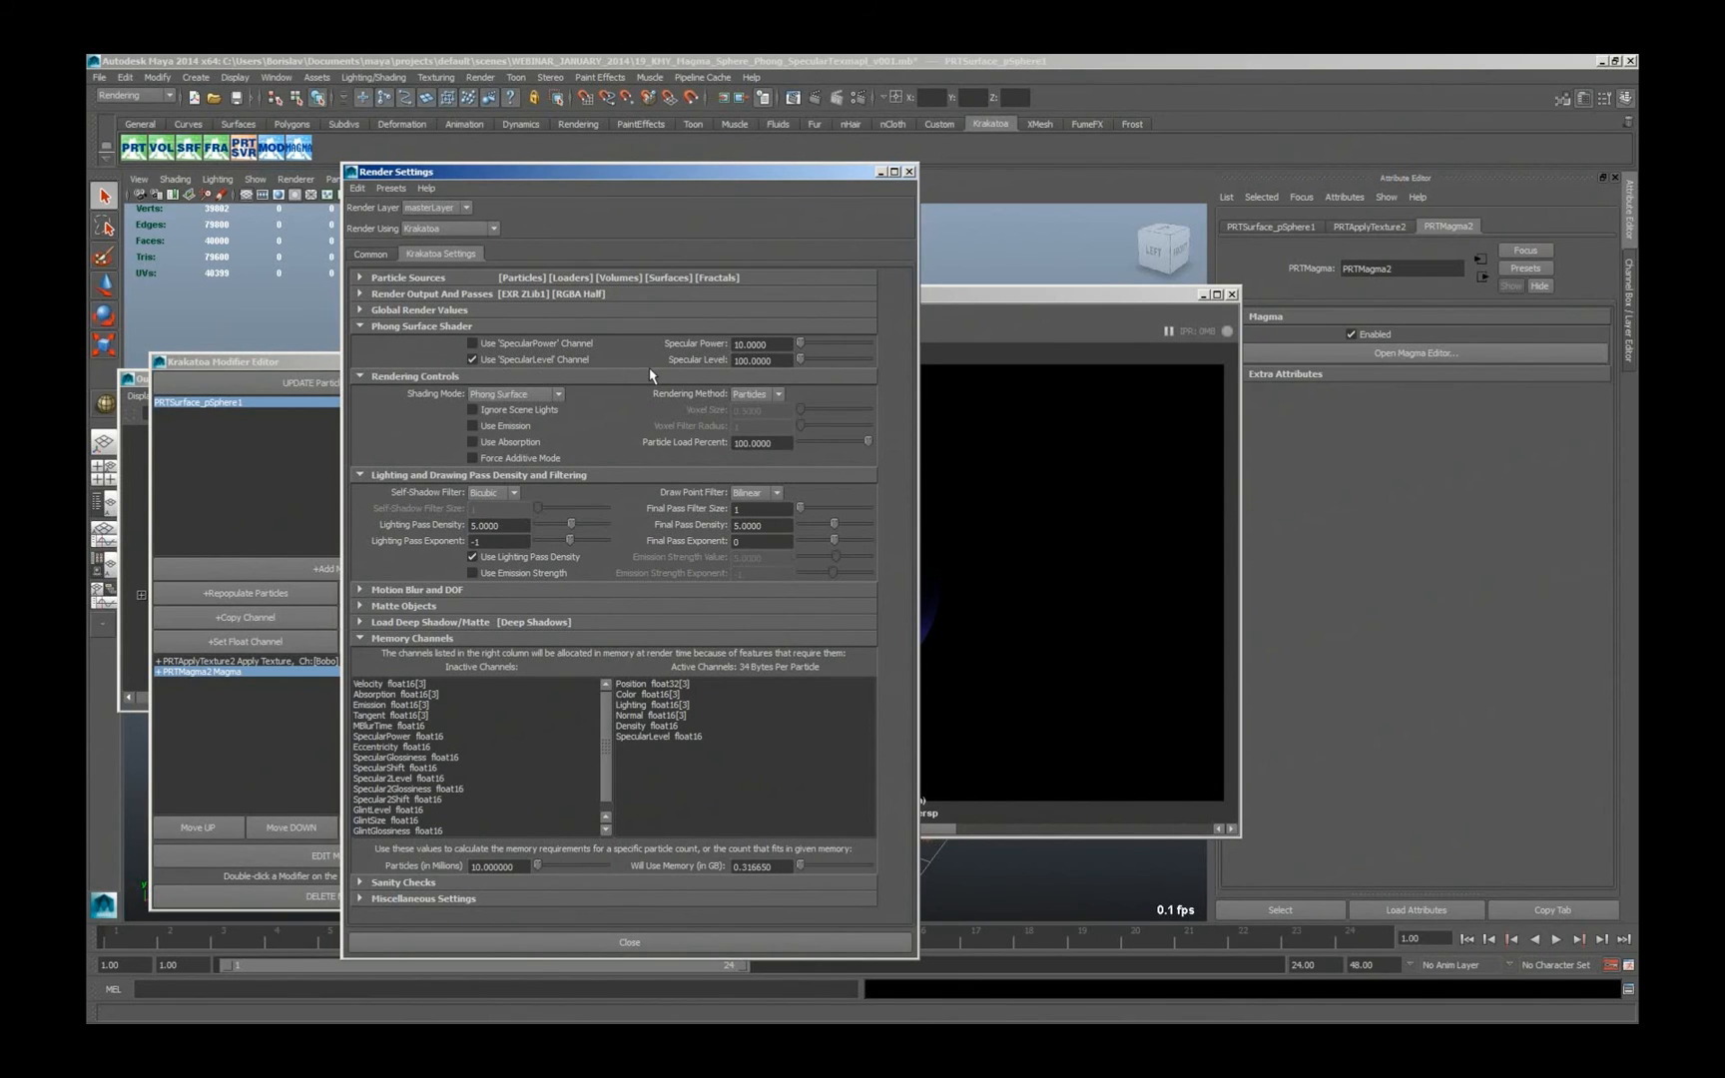
click(1011, 318)
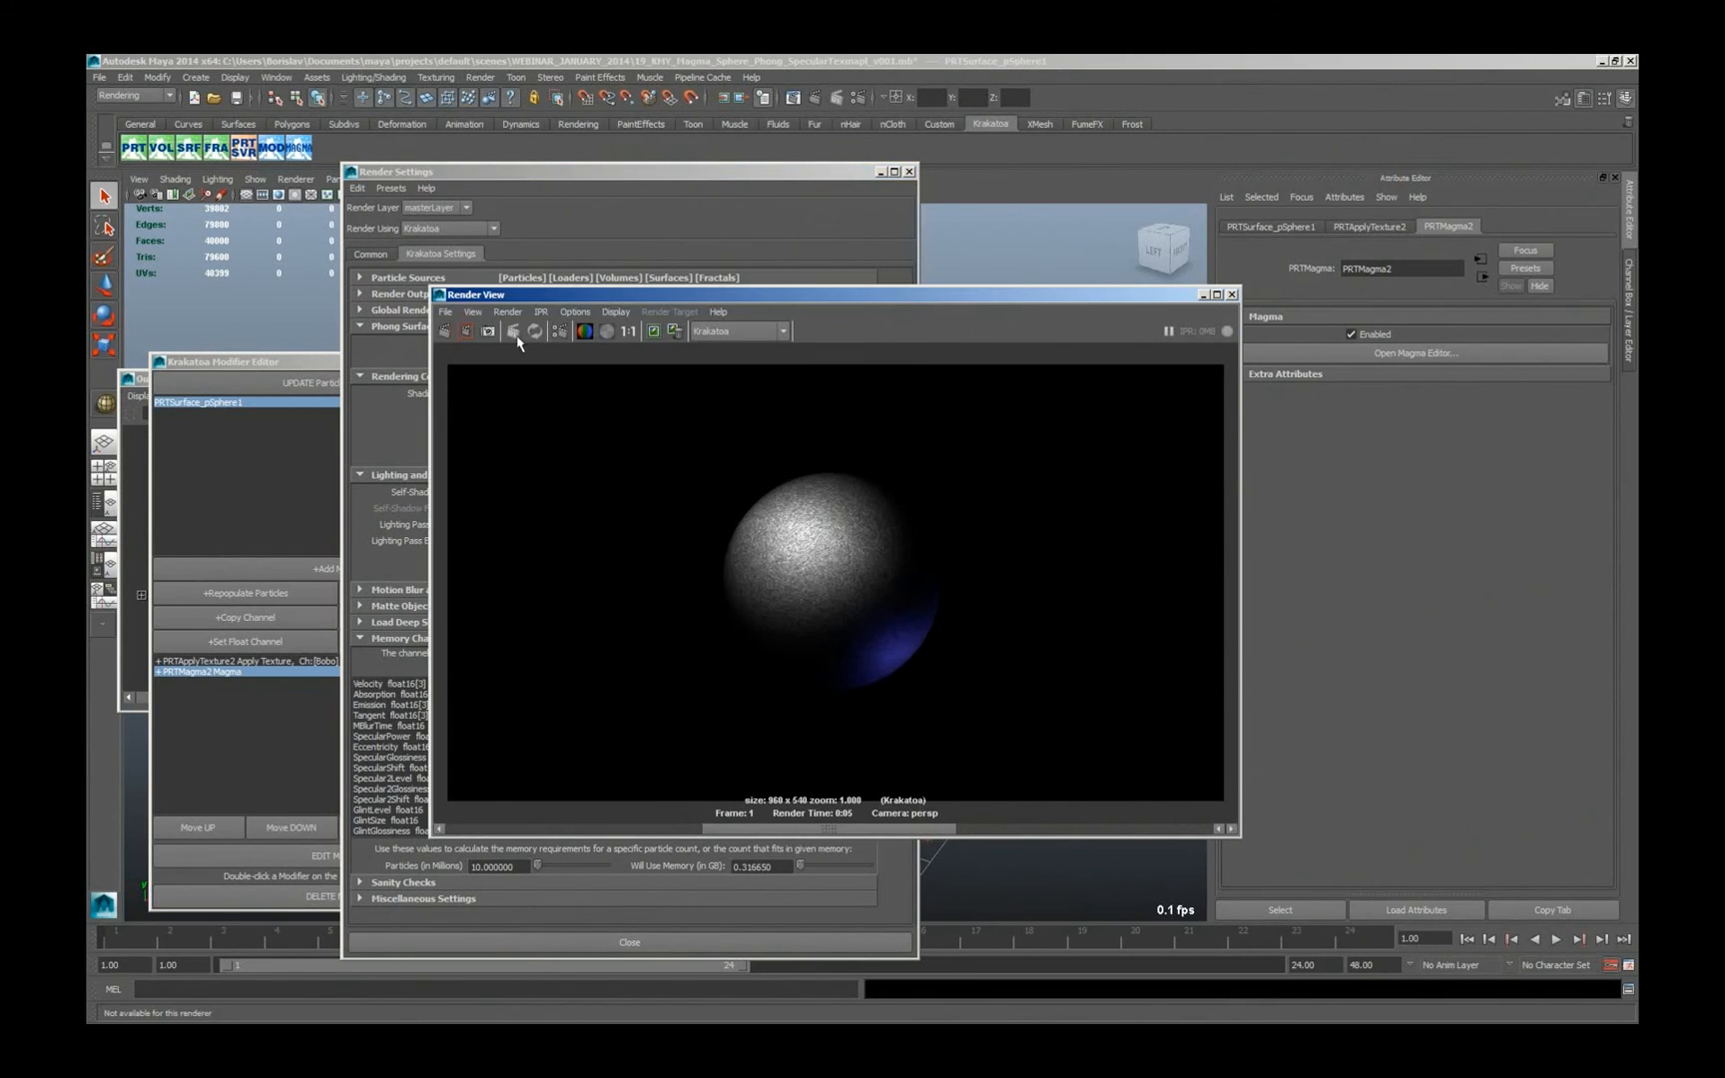
click(446, 331)
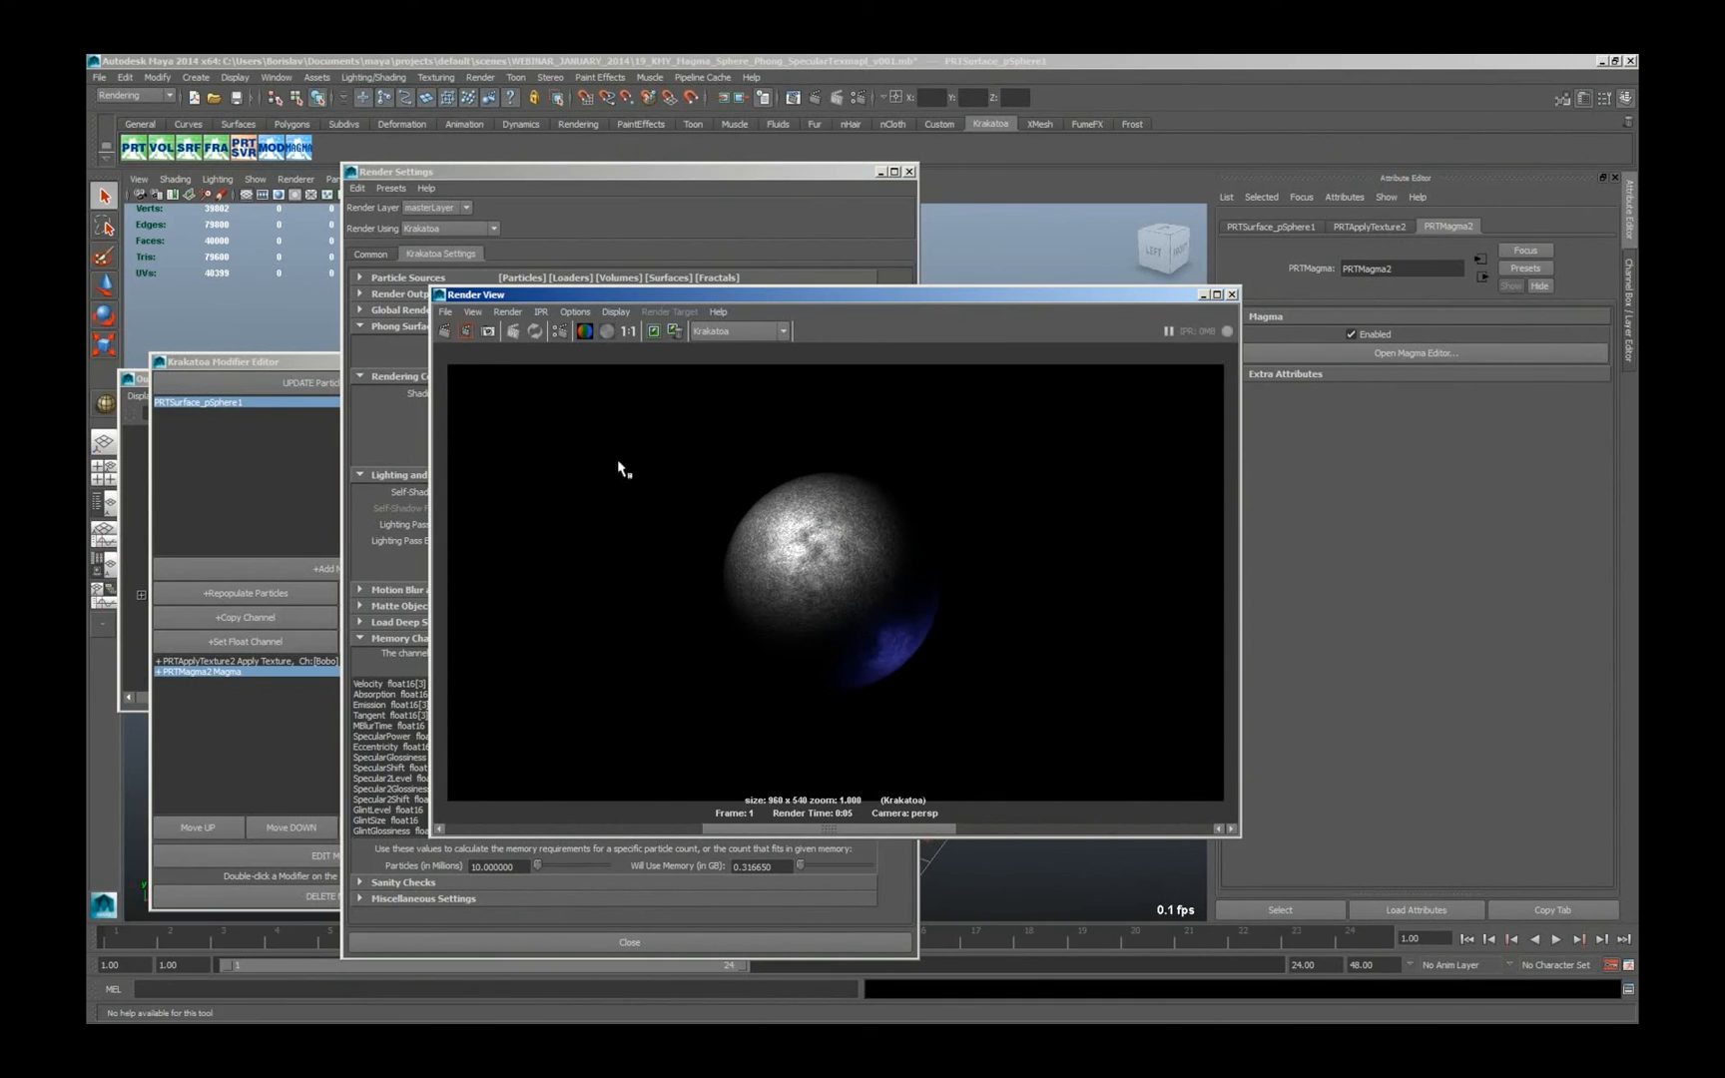
Keep the SpecularLevel-only render and compare it with the earlier kept image
click(656, 331)
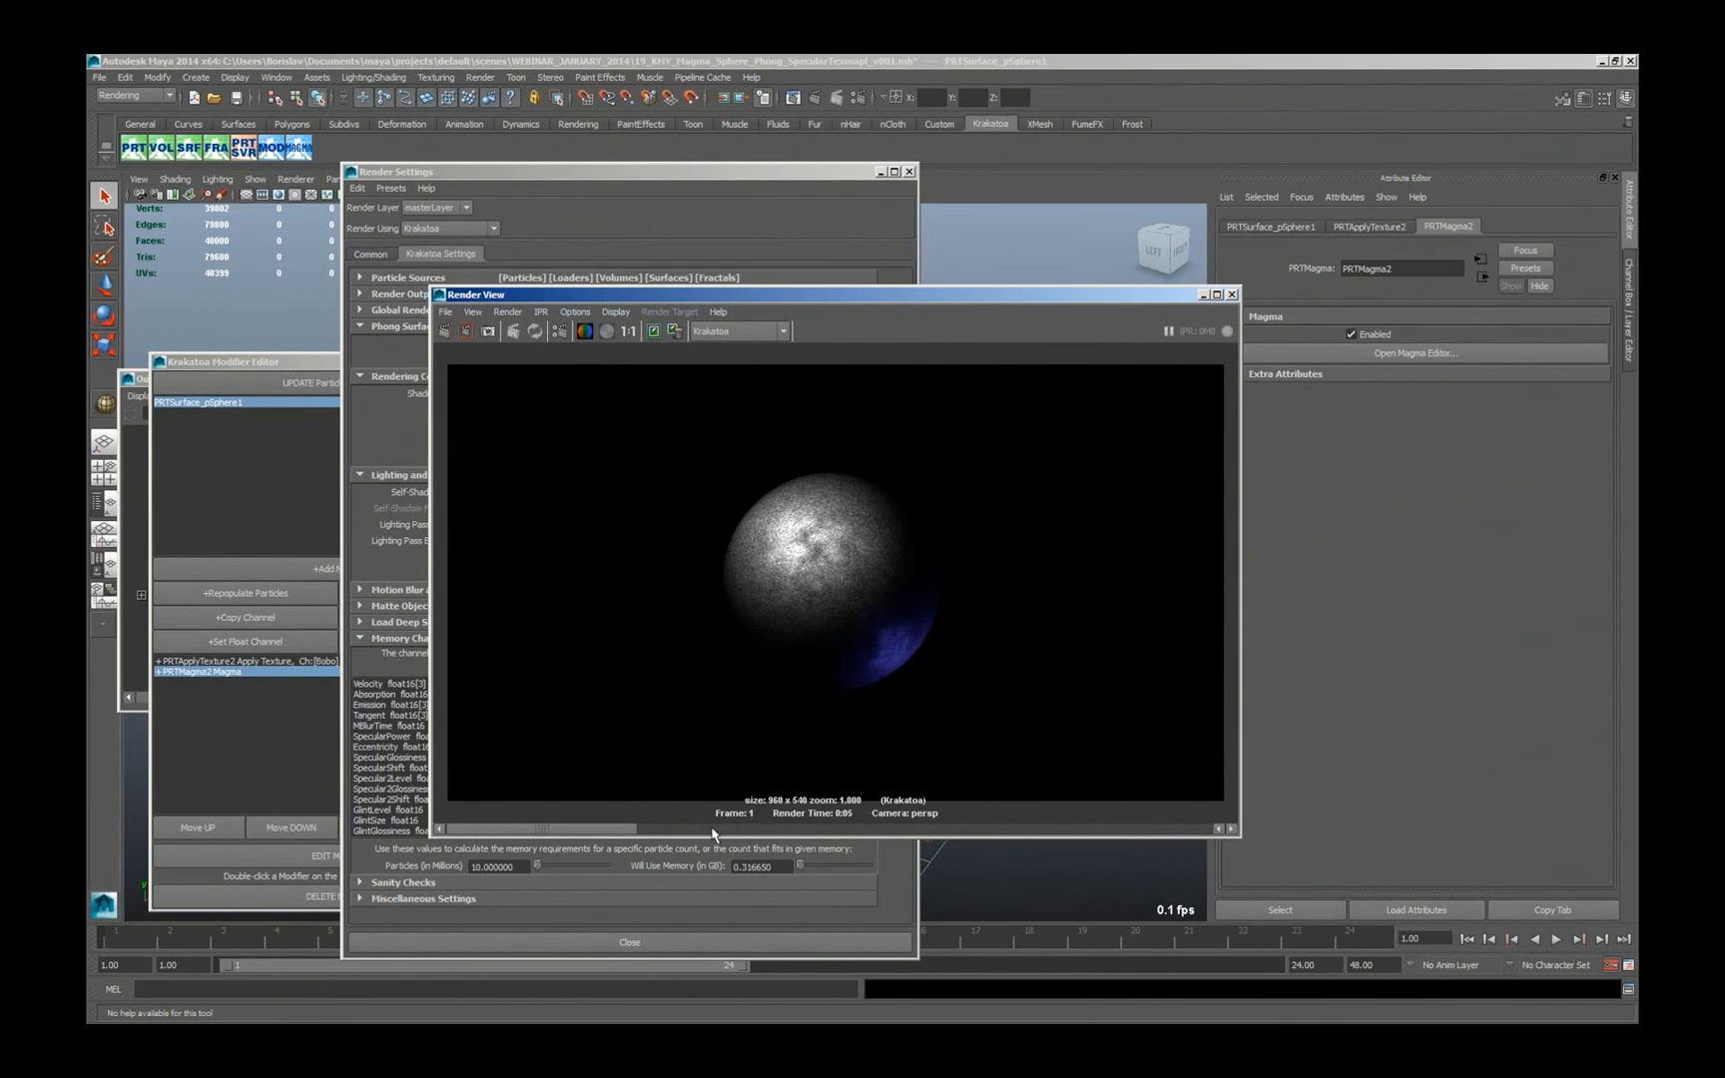
drag(715, 836, 1129, 837)
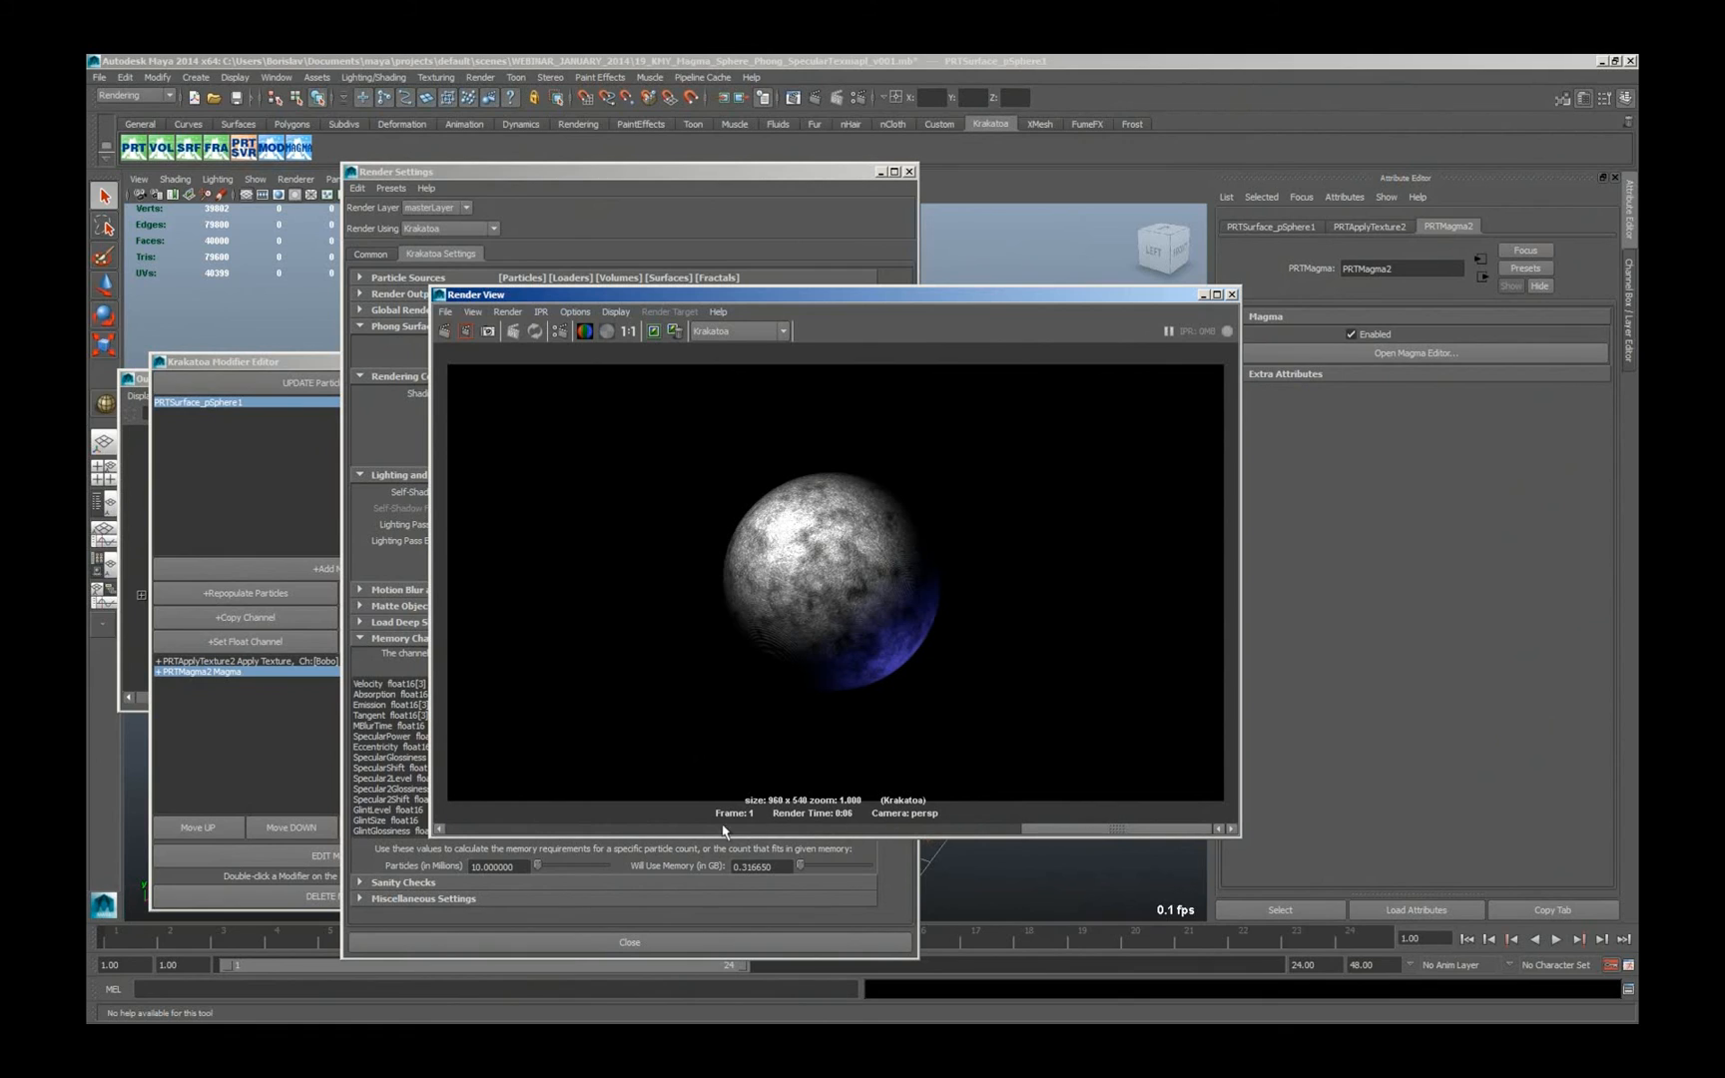
click(691, 837)
click(687, 837)
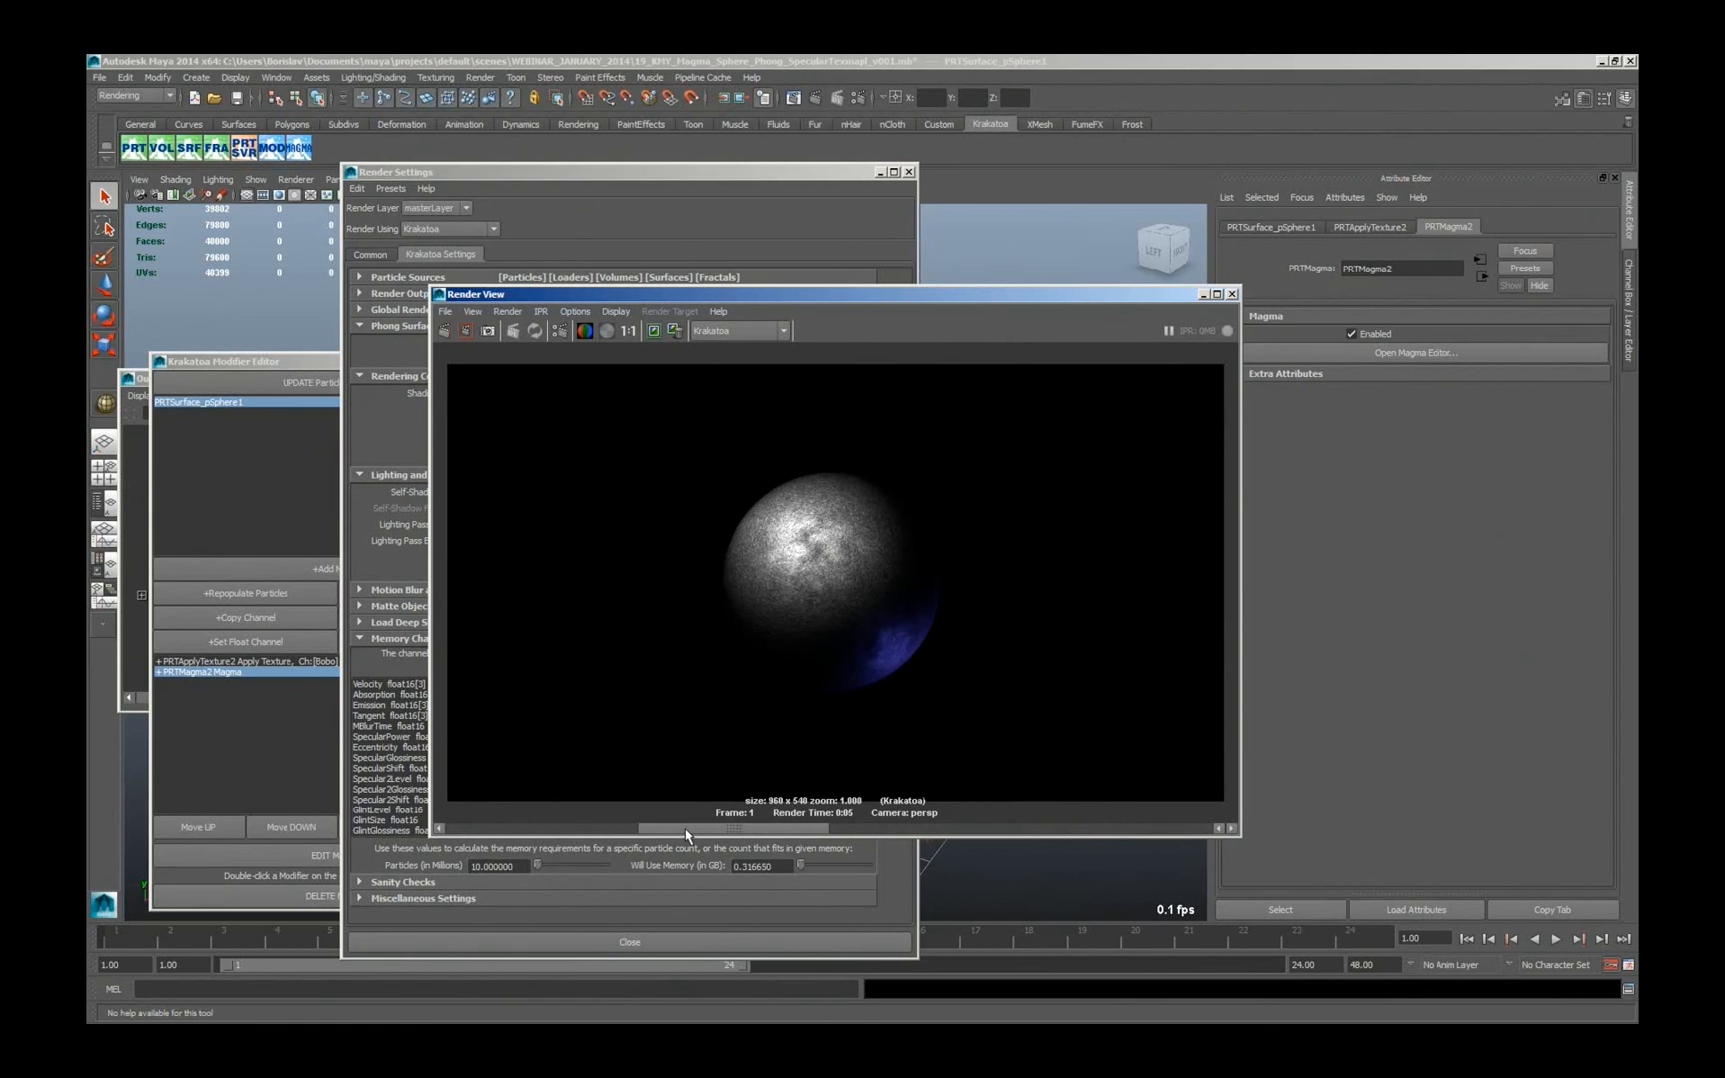
Disable the 'SpecularLevel' channel, enable 'SpecularPower' instead, and render the sphere again
click(686, 177)
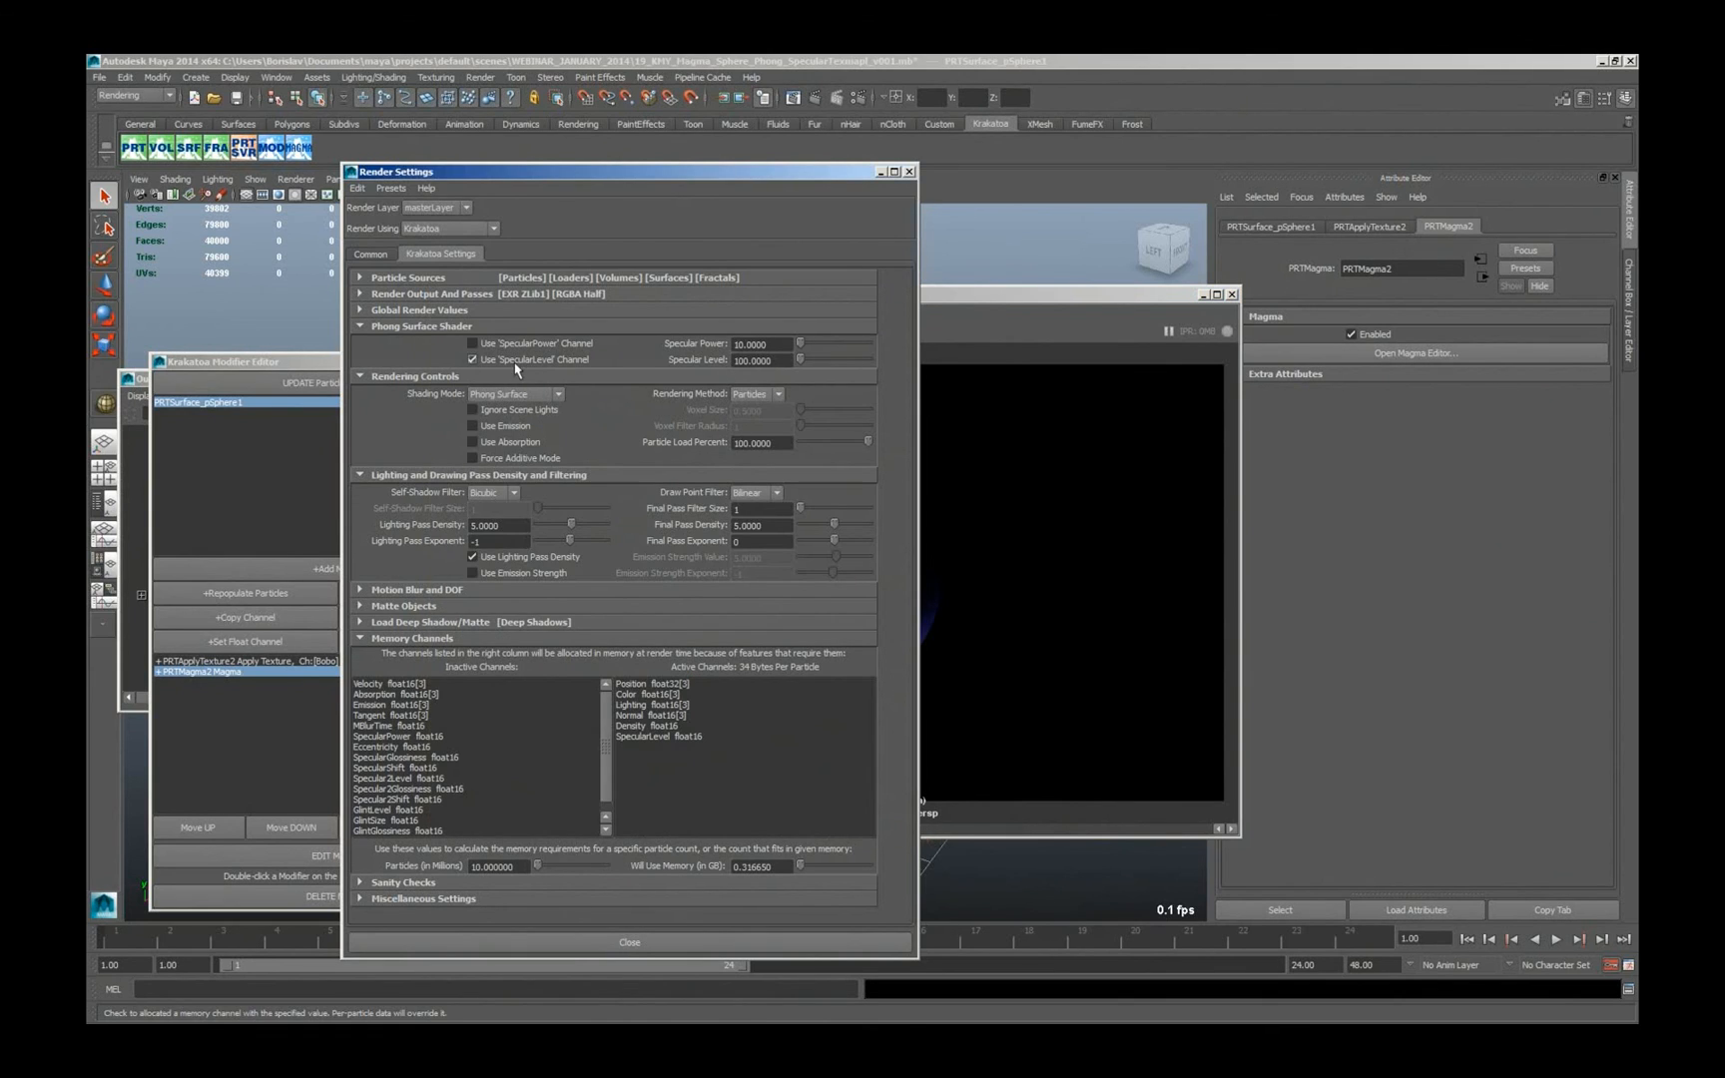
click(1048, 320)
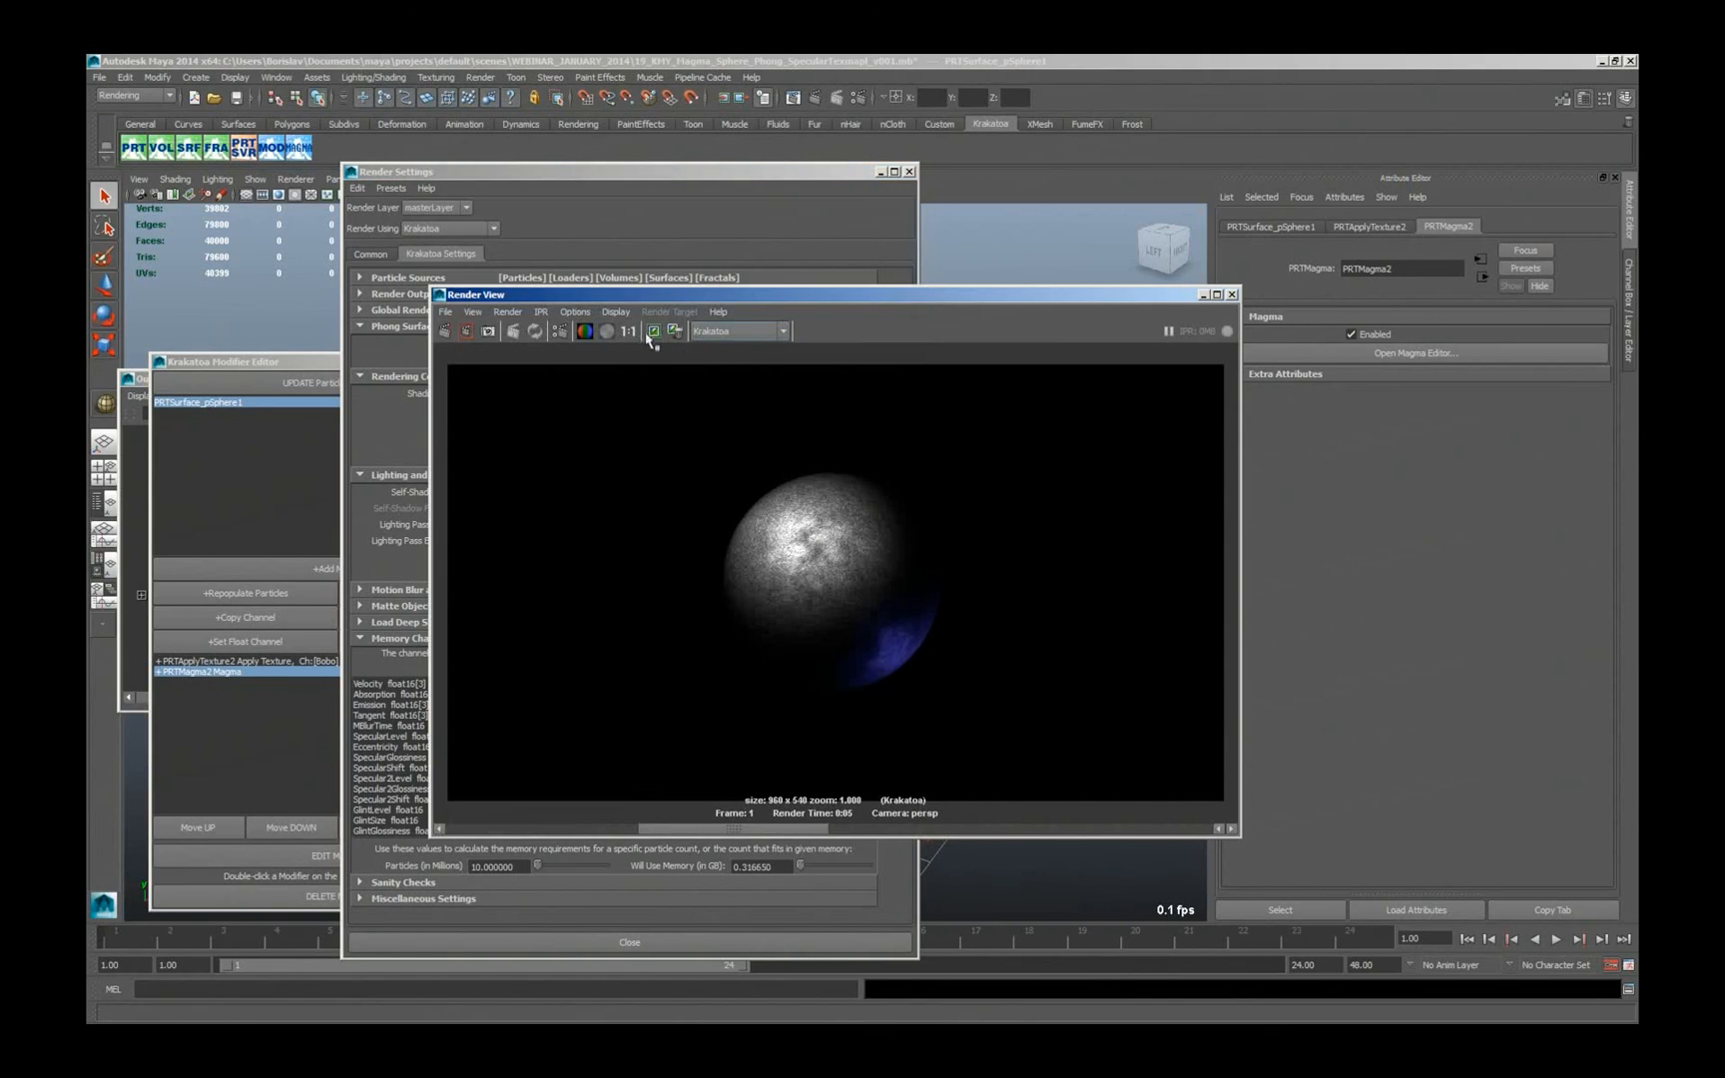
click(463, 336)
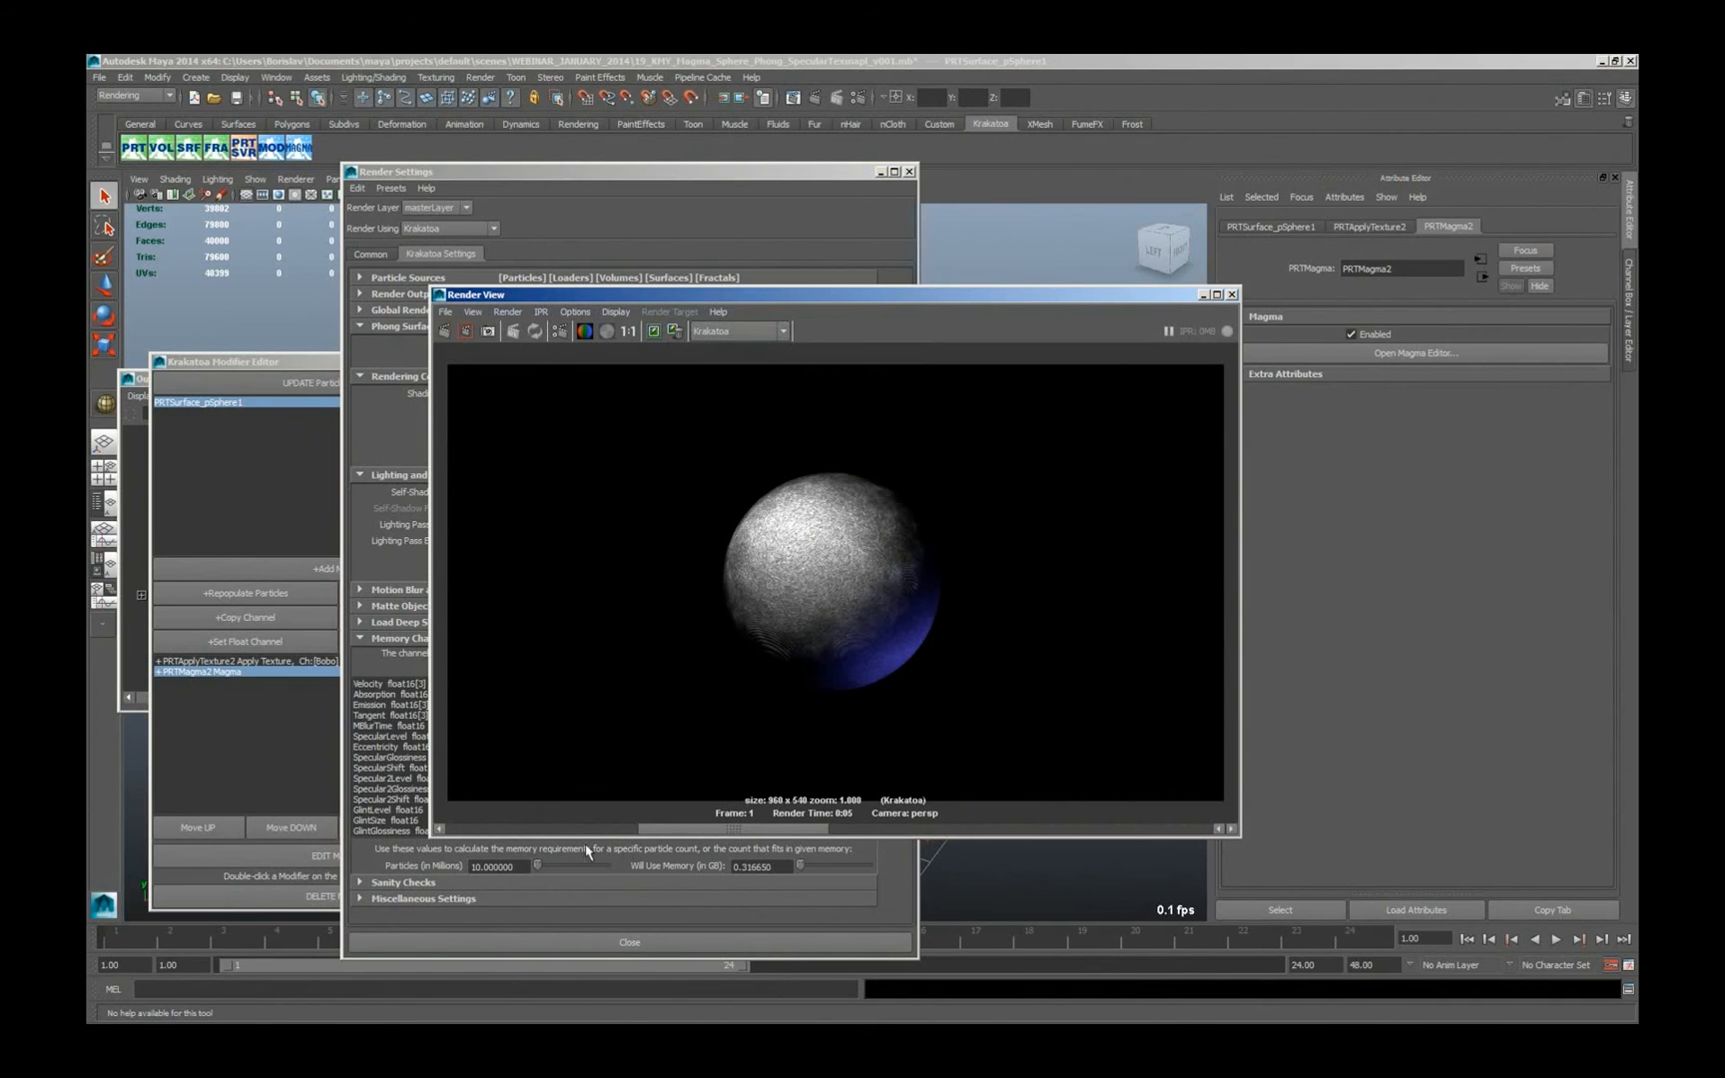
Compare the SpecularPower-only render with the kept images, stepping back and forth through all of them
click(562, 830)
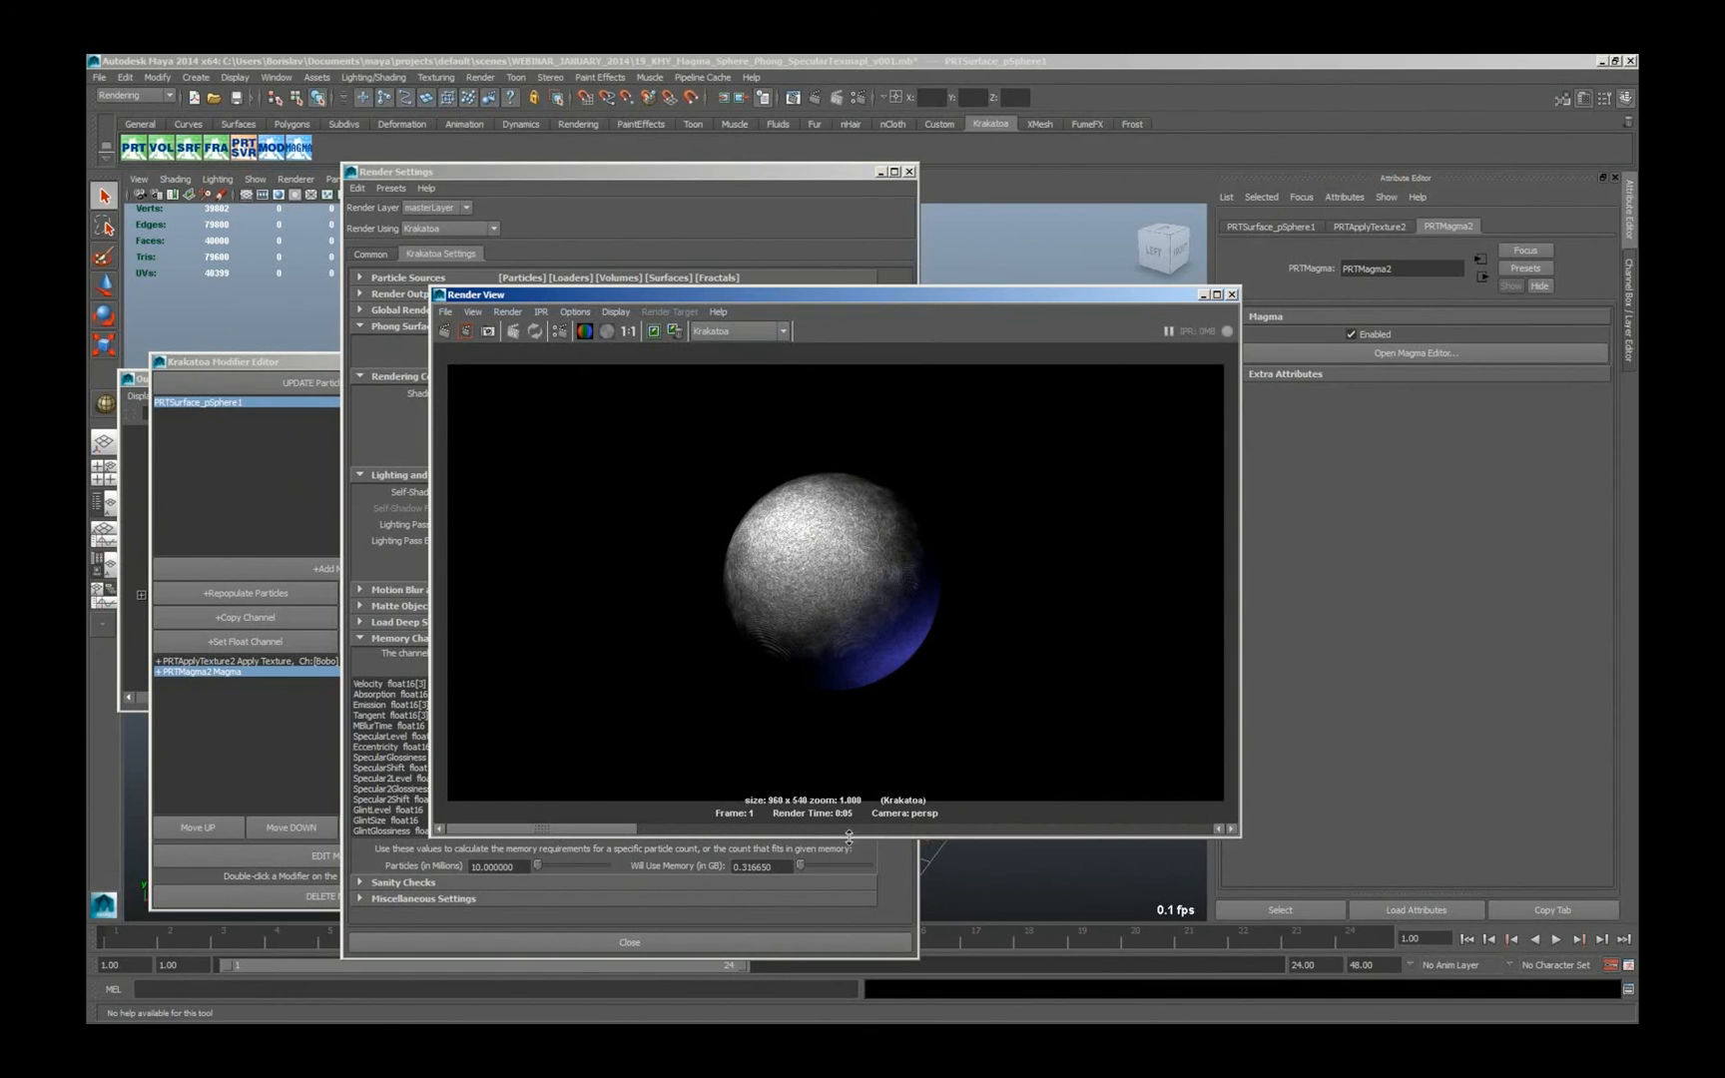
click(744, 835)
click(849, 836)
click(1082, 837)
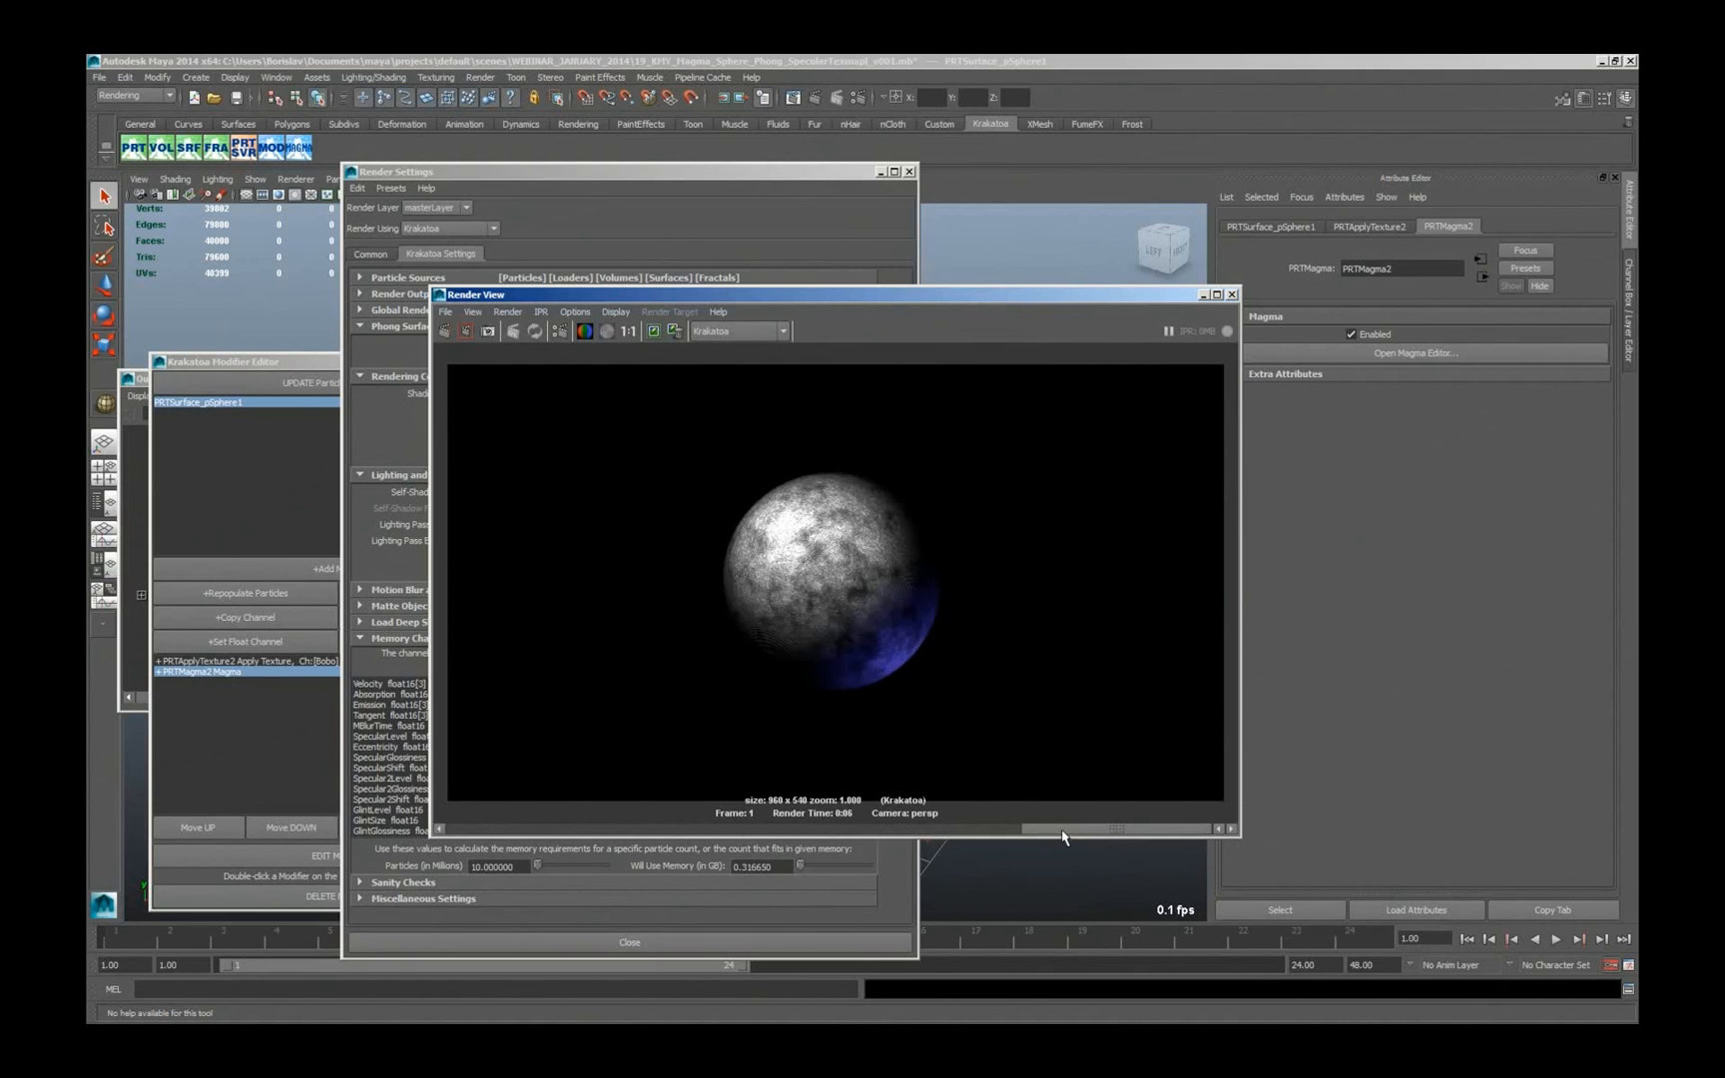
click(994, 837)
click(781, 837)
click(613, 837)
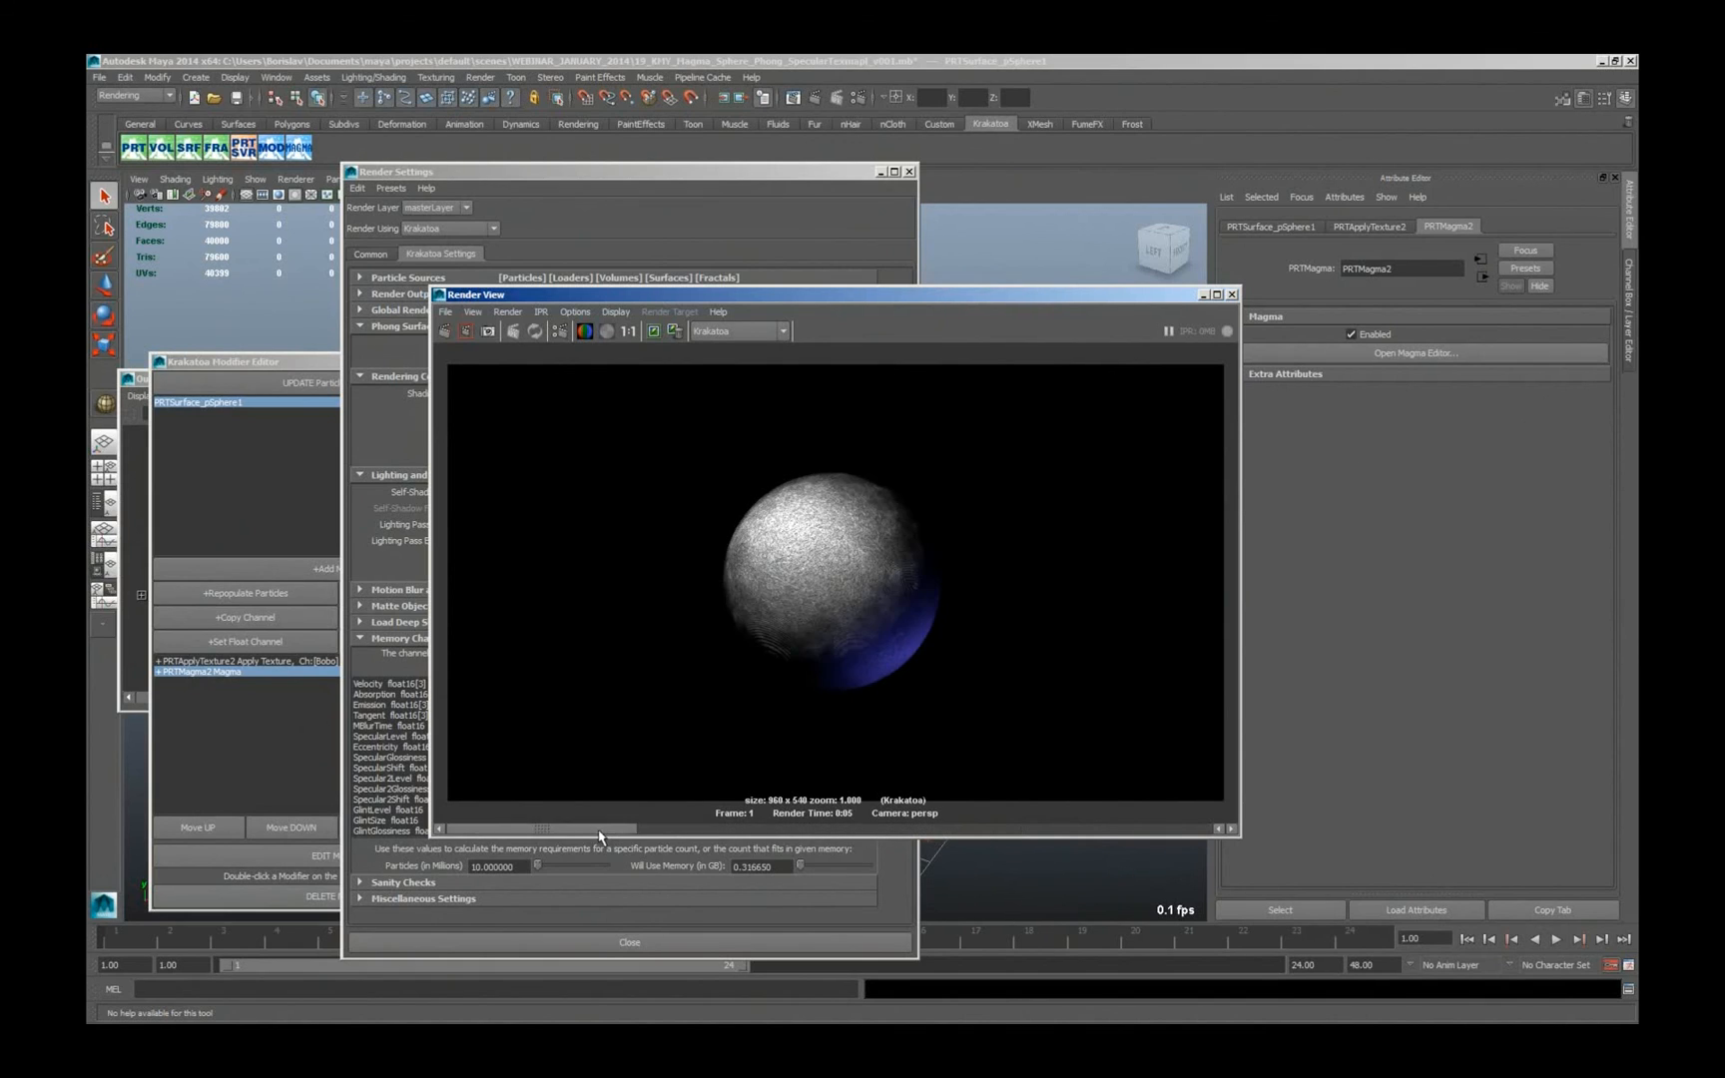
click(691, 836)
click(871, 836)
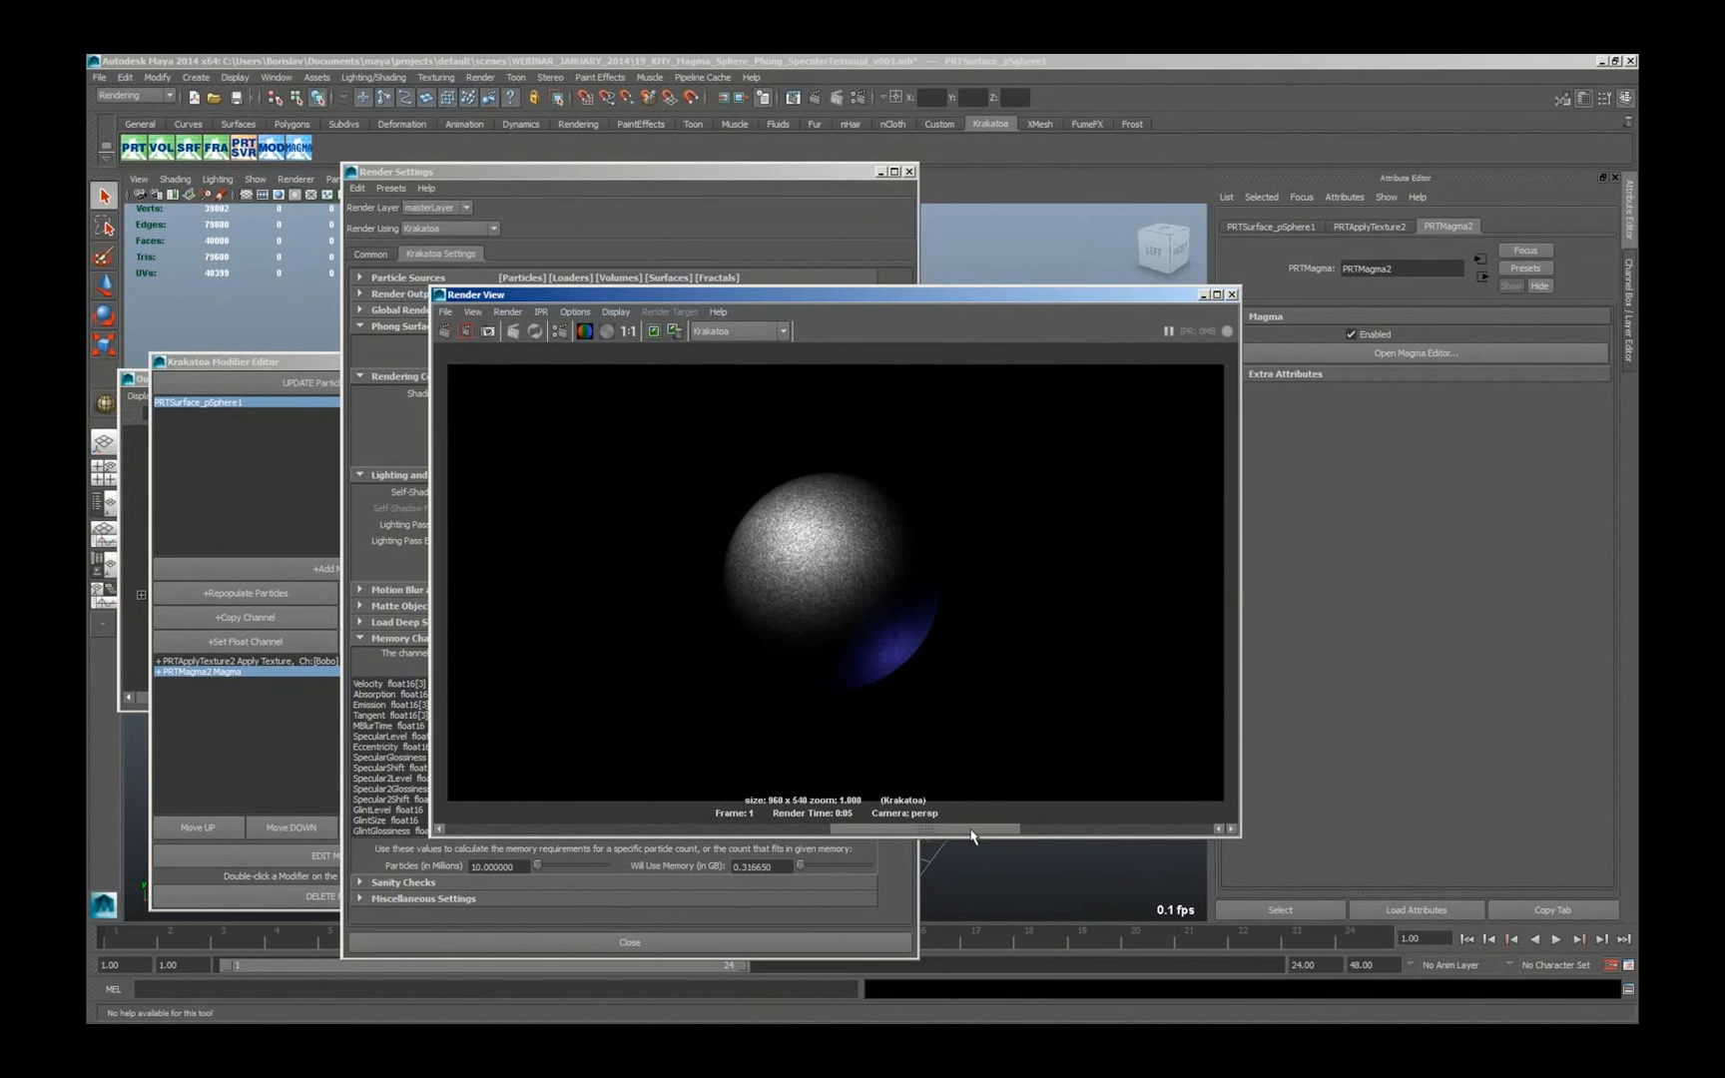
click(1148, 837)
mouse_move(1167, 832)
mouse_down()
mouse_move(640, 832)
mouse_move(1150, 844)
mouse_up()
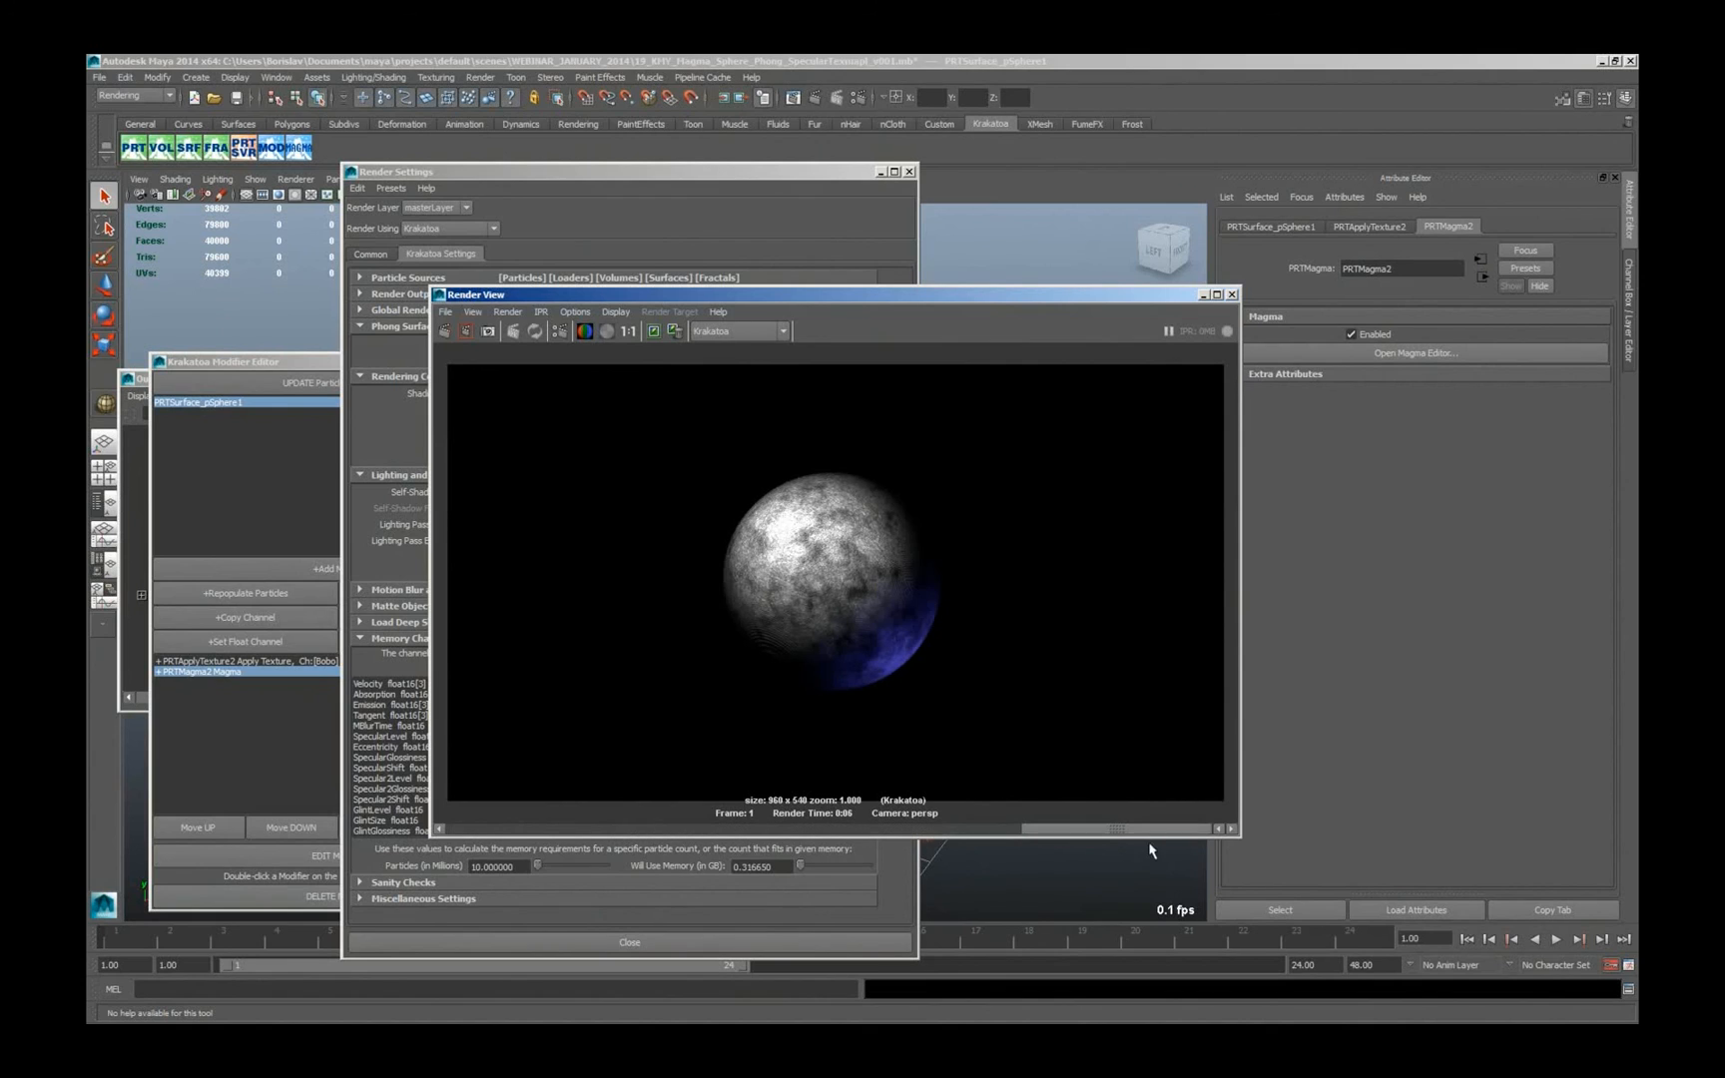